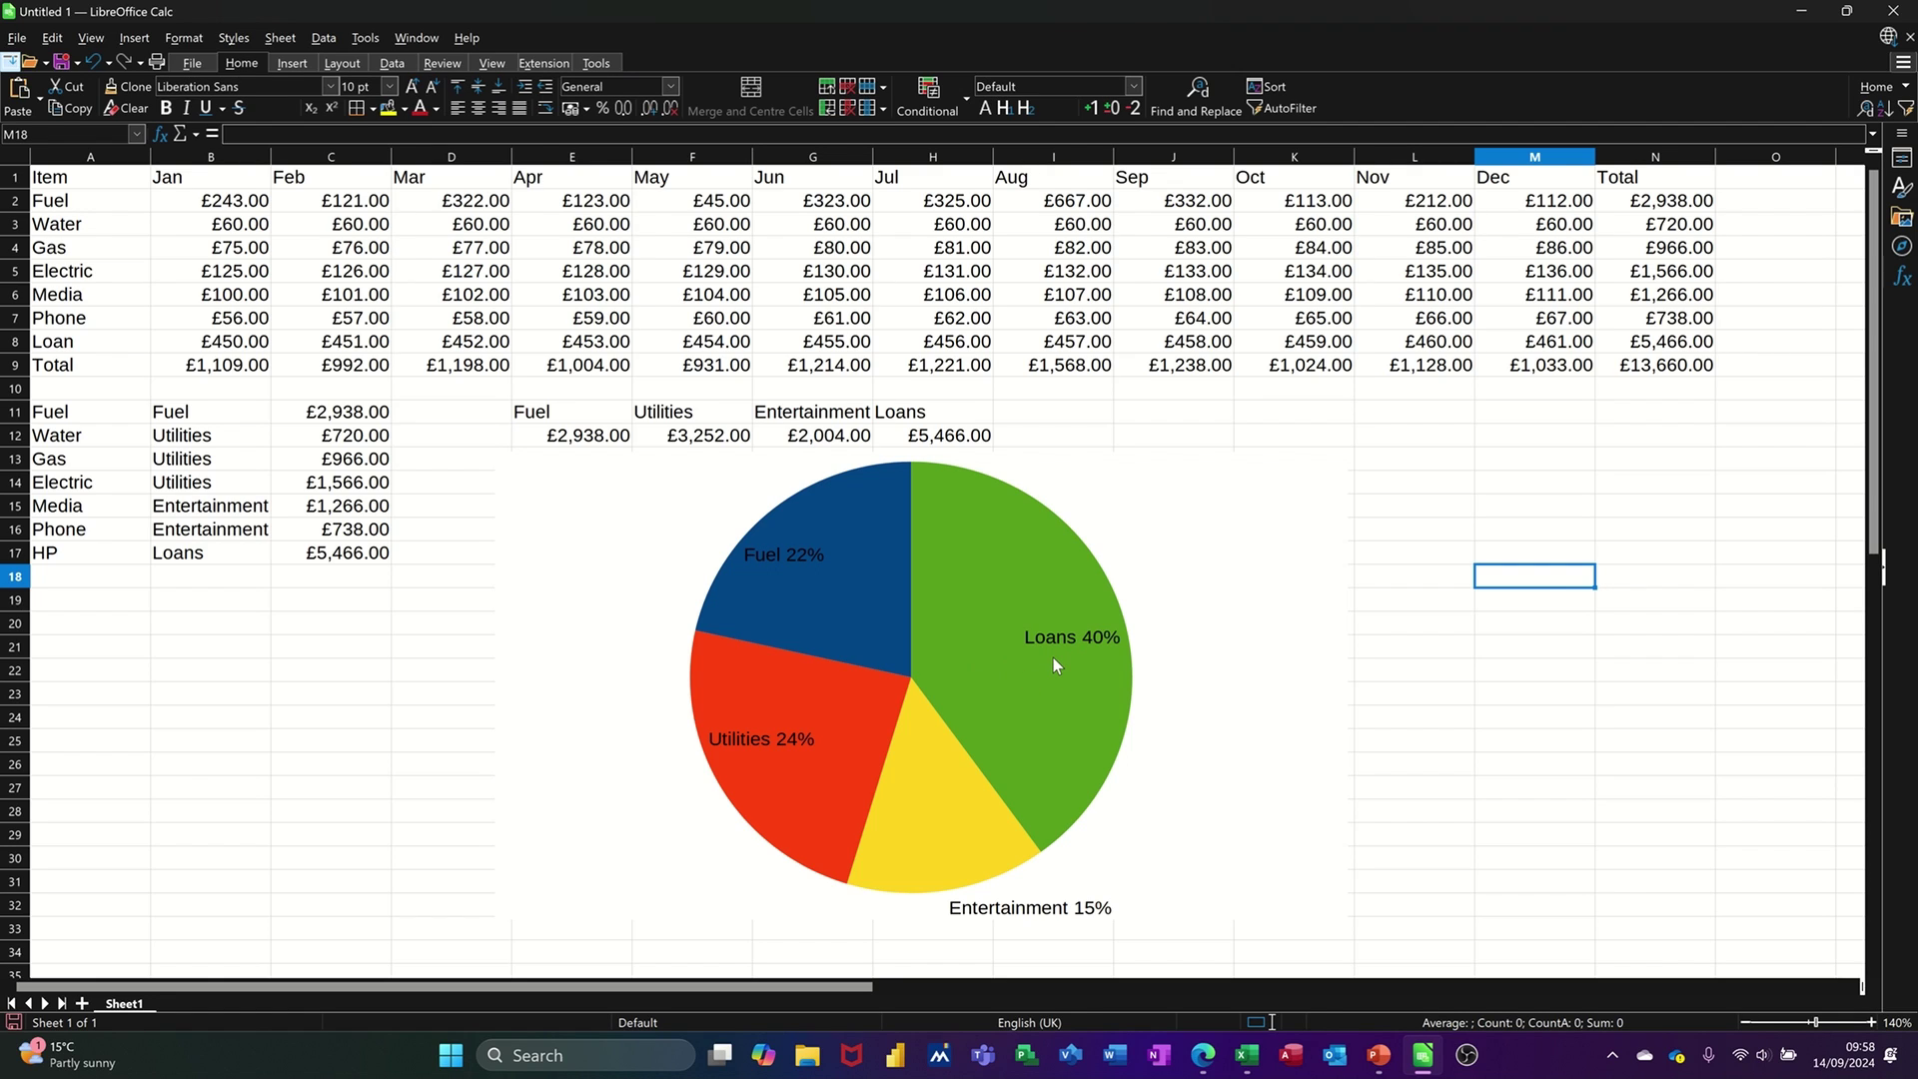
Add Sheet2 and paste the budget table A1:M8 from Sheet1 into it at A1
left_click(82, 1003)
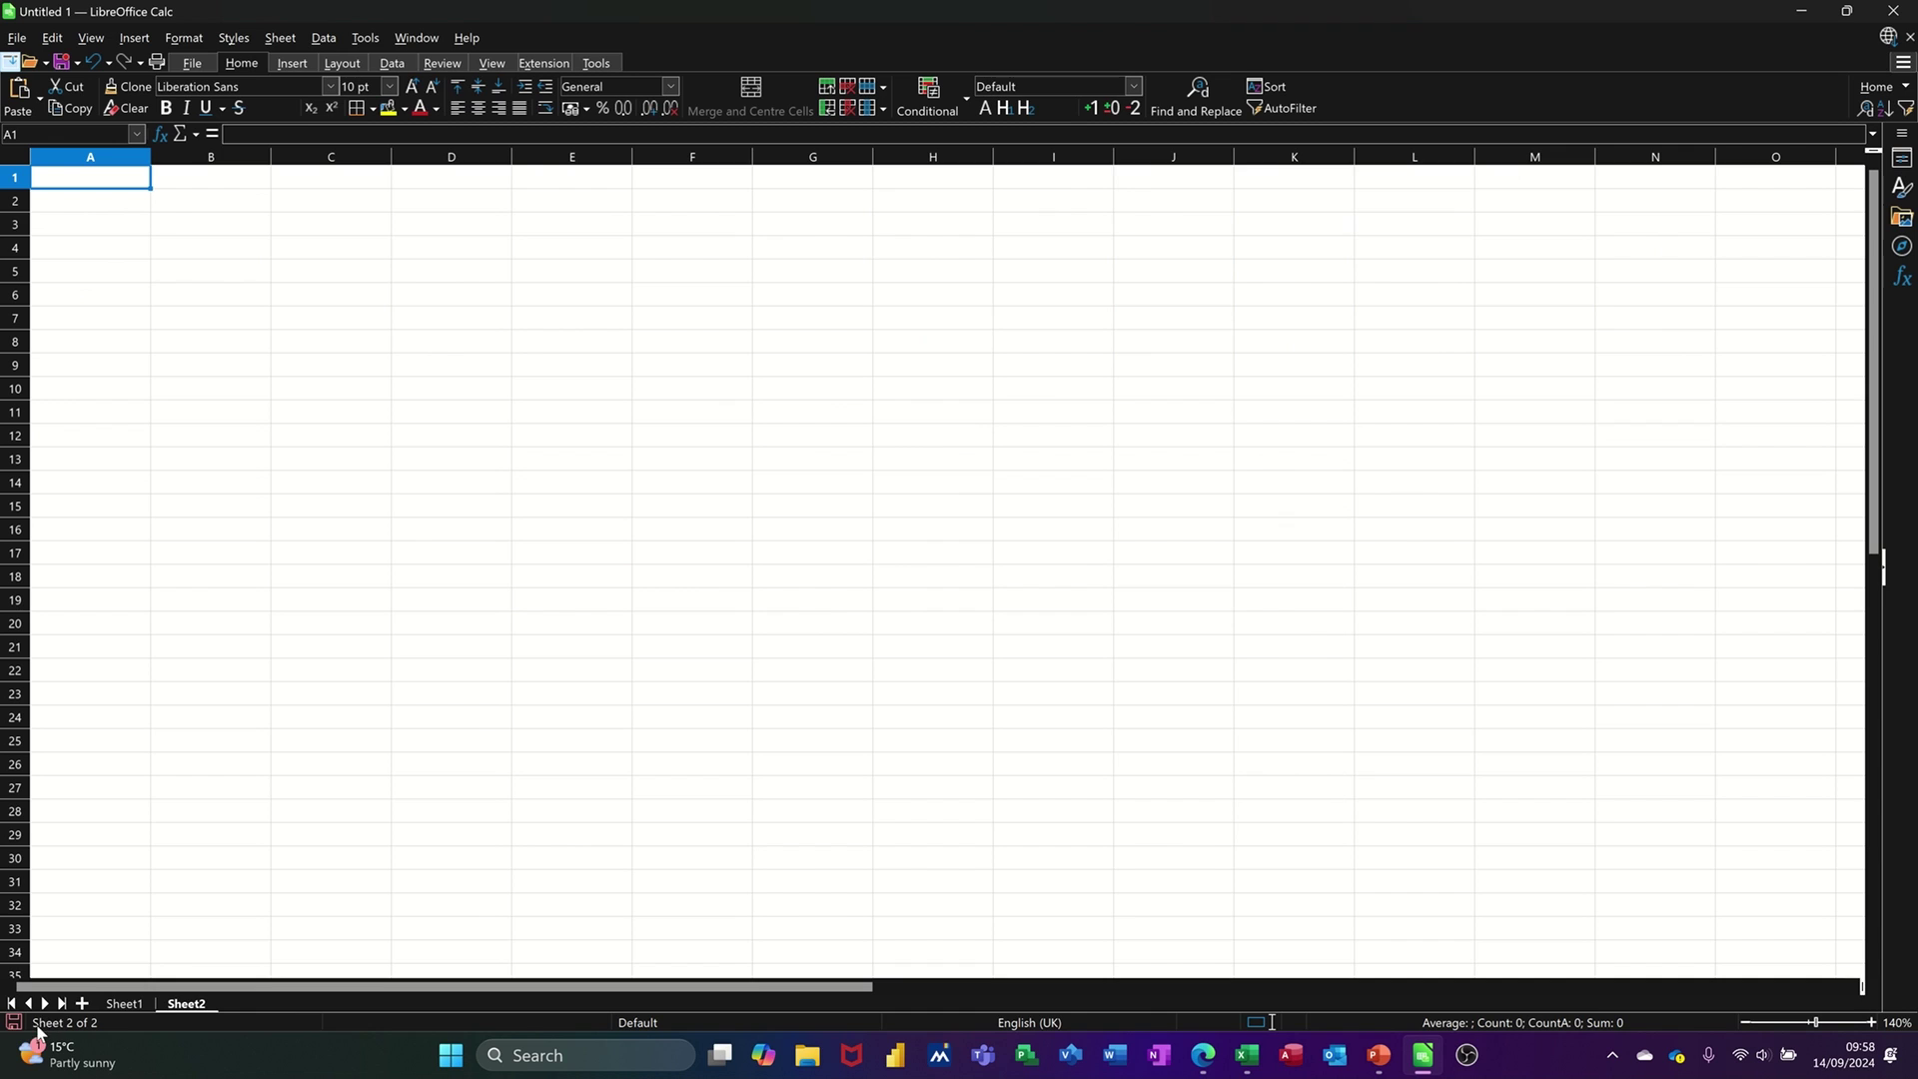
left_click(120, 1003)
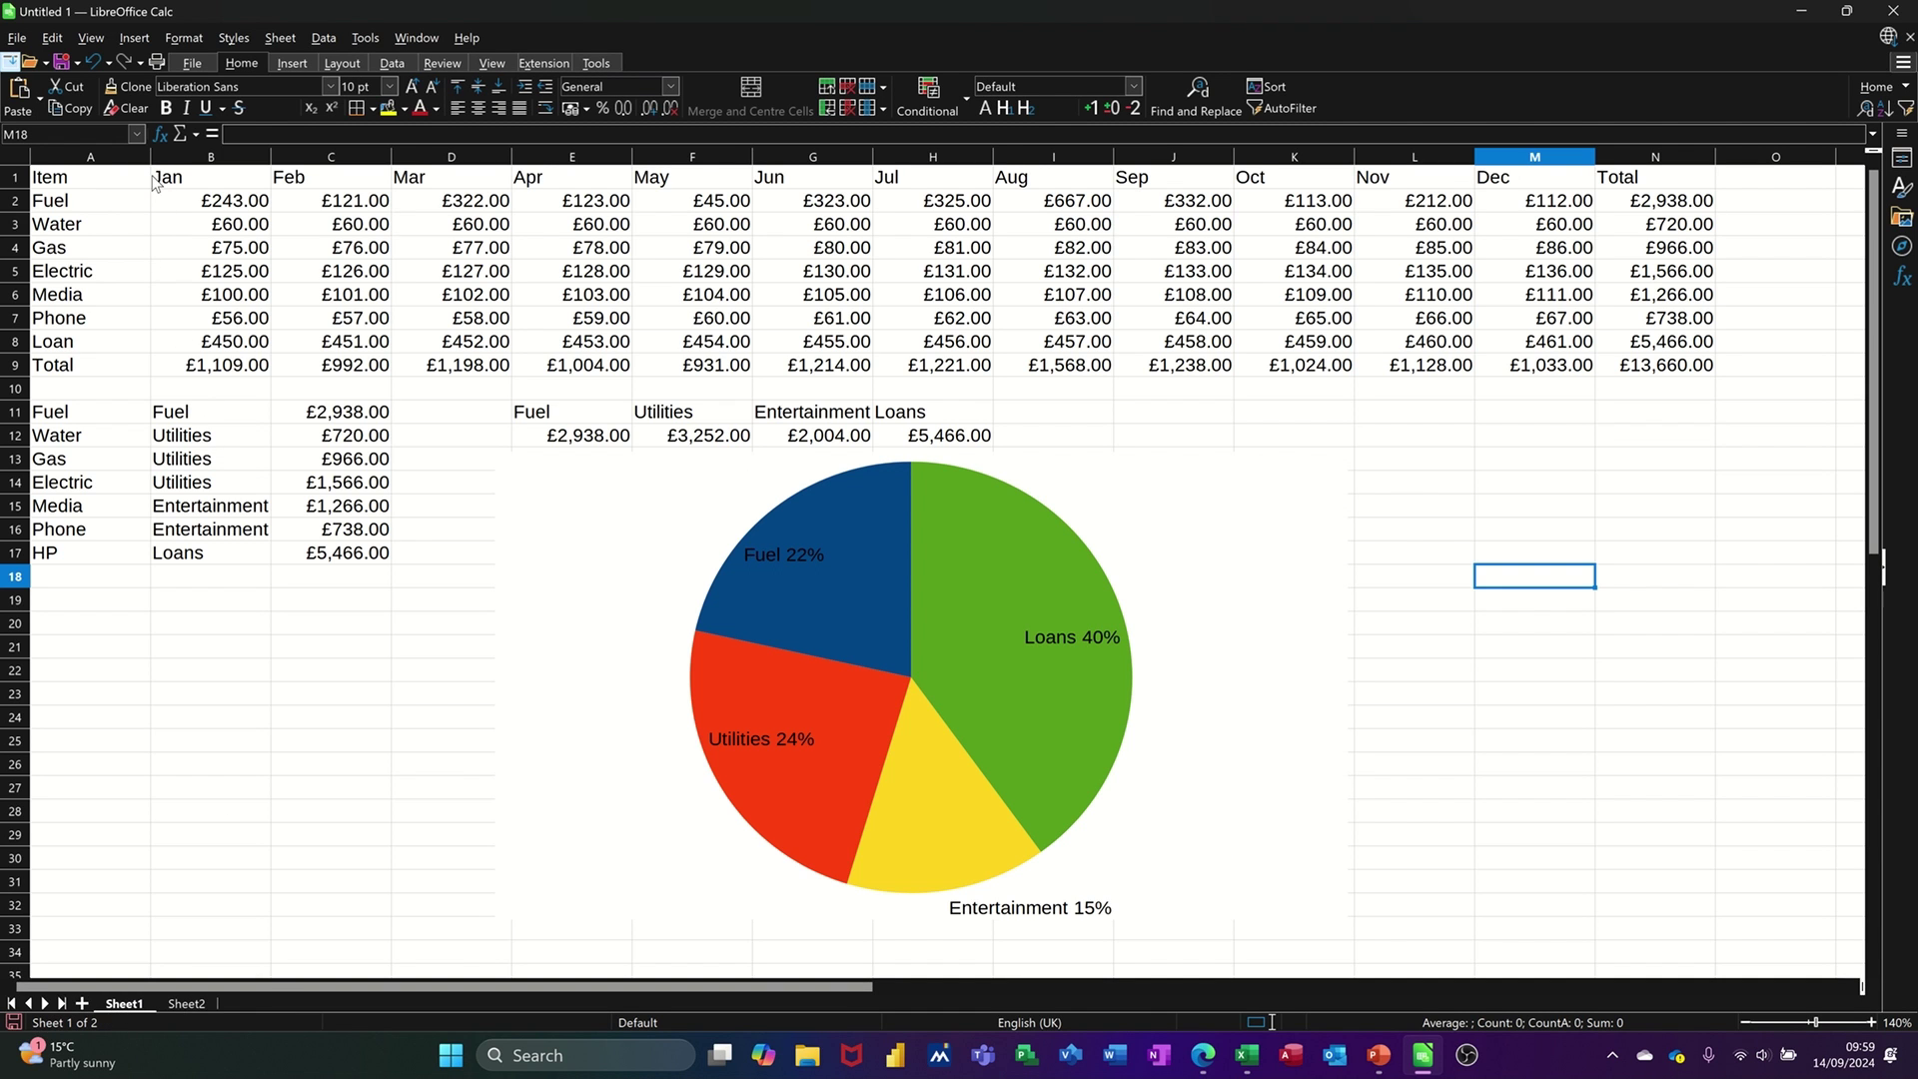
left_click_drag(80, 186, 1530, 350)
key("ctrl+c")
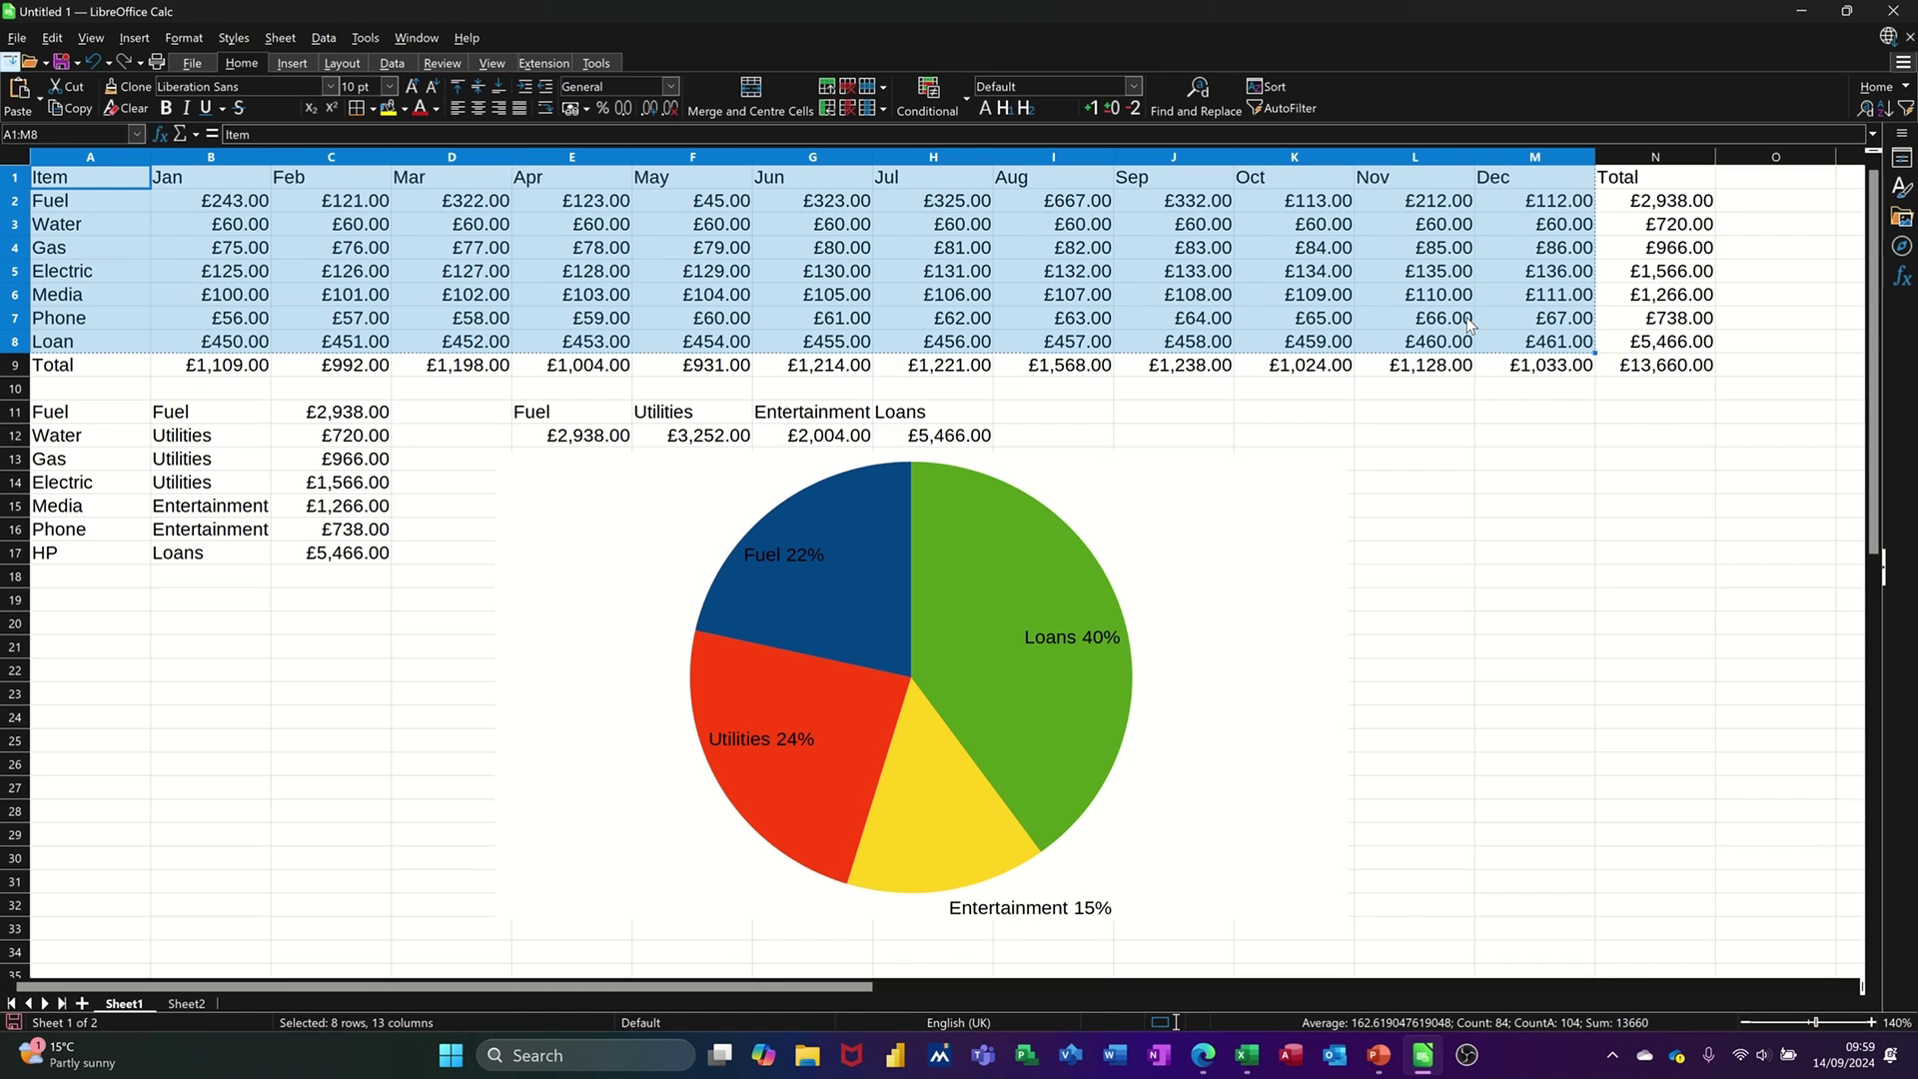
left_click(210, 1002)
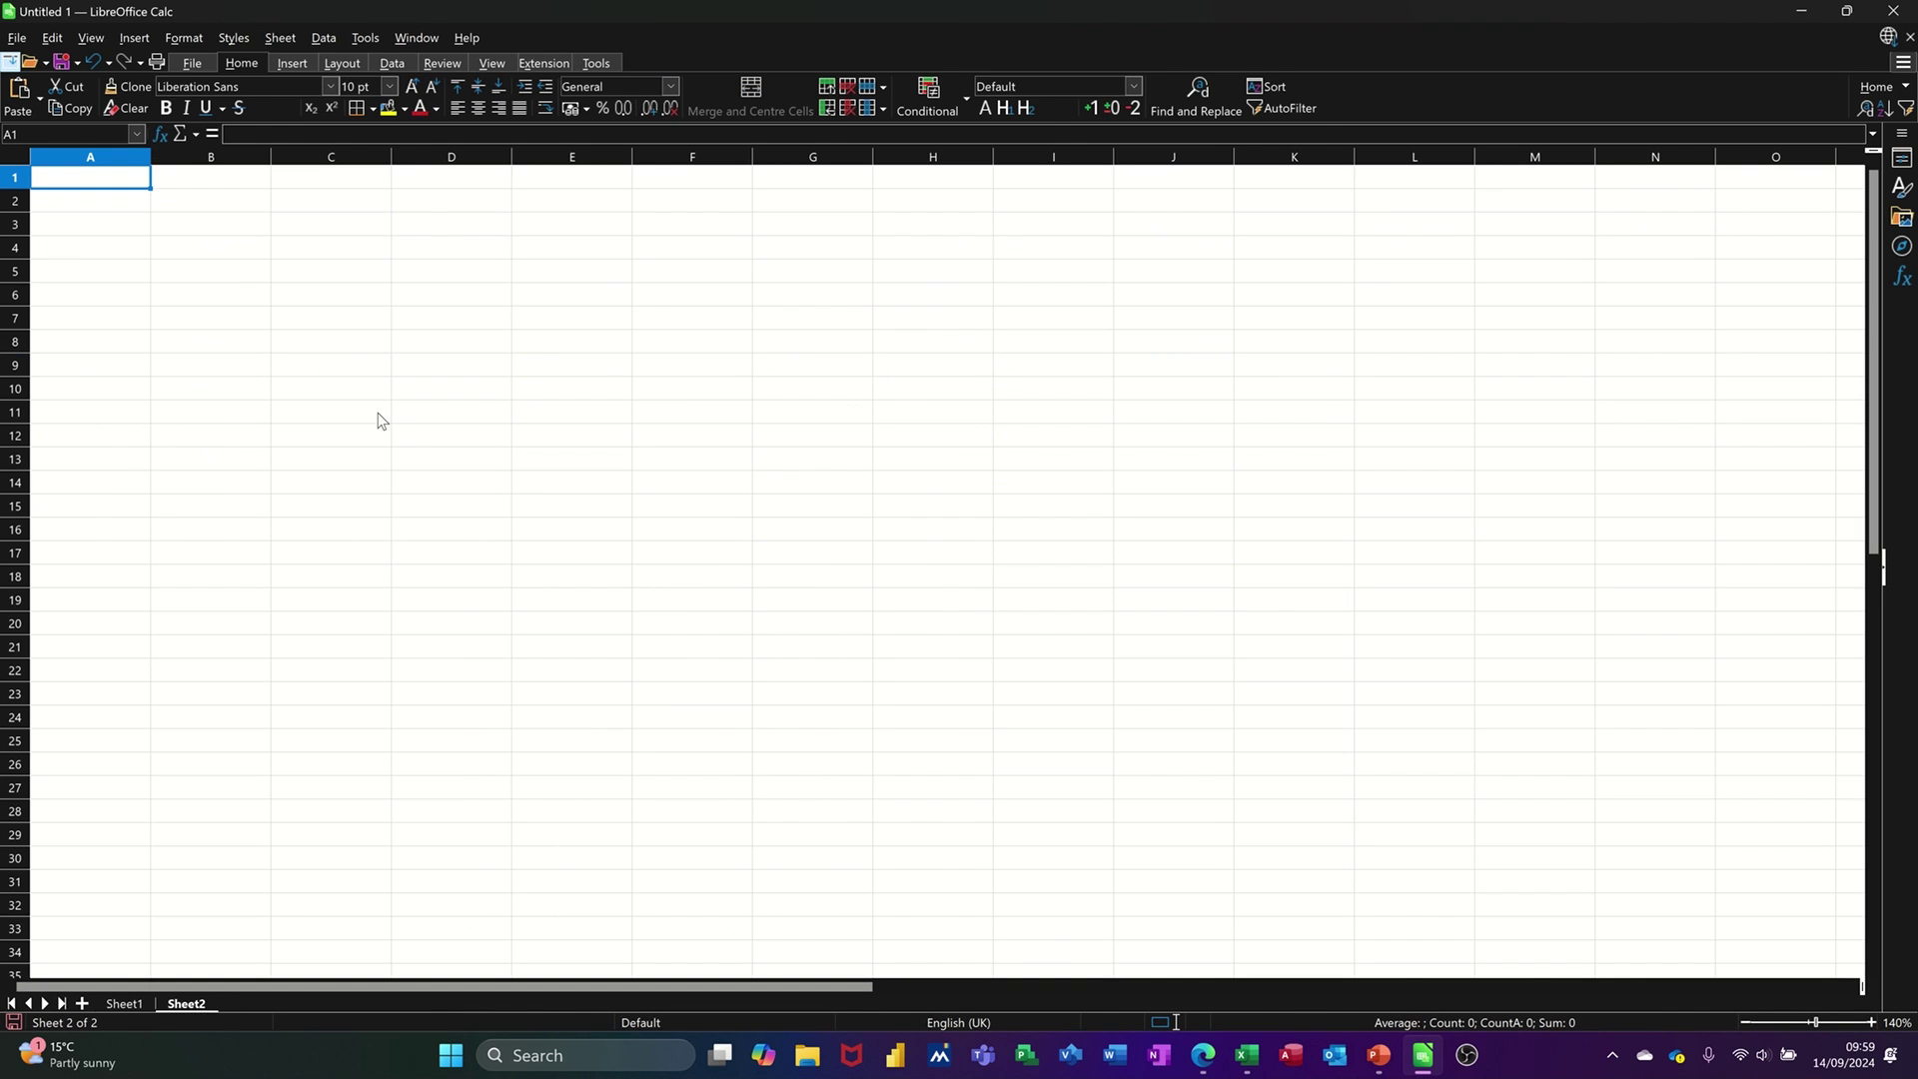
key("ctrl+v")
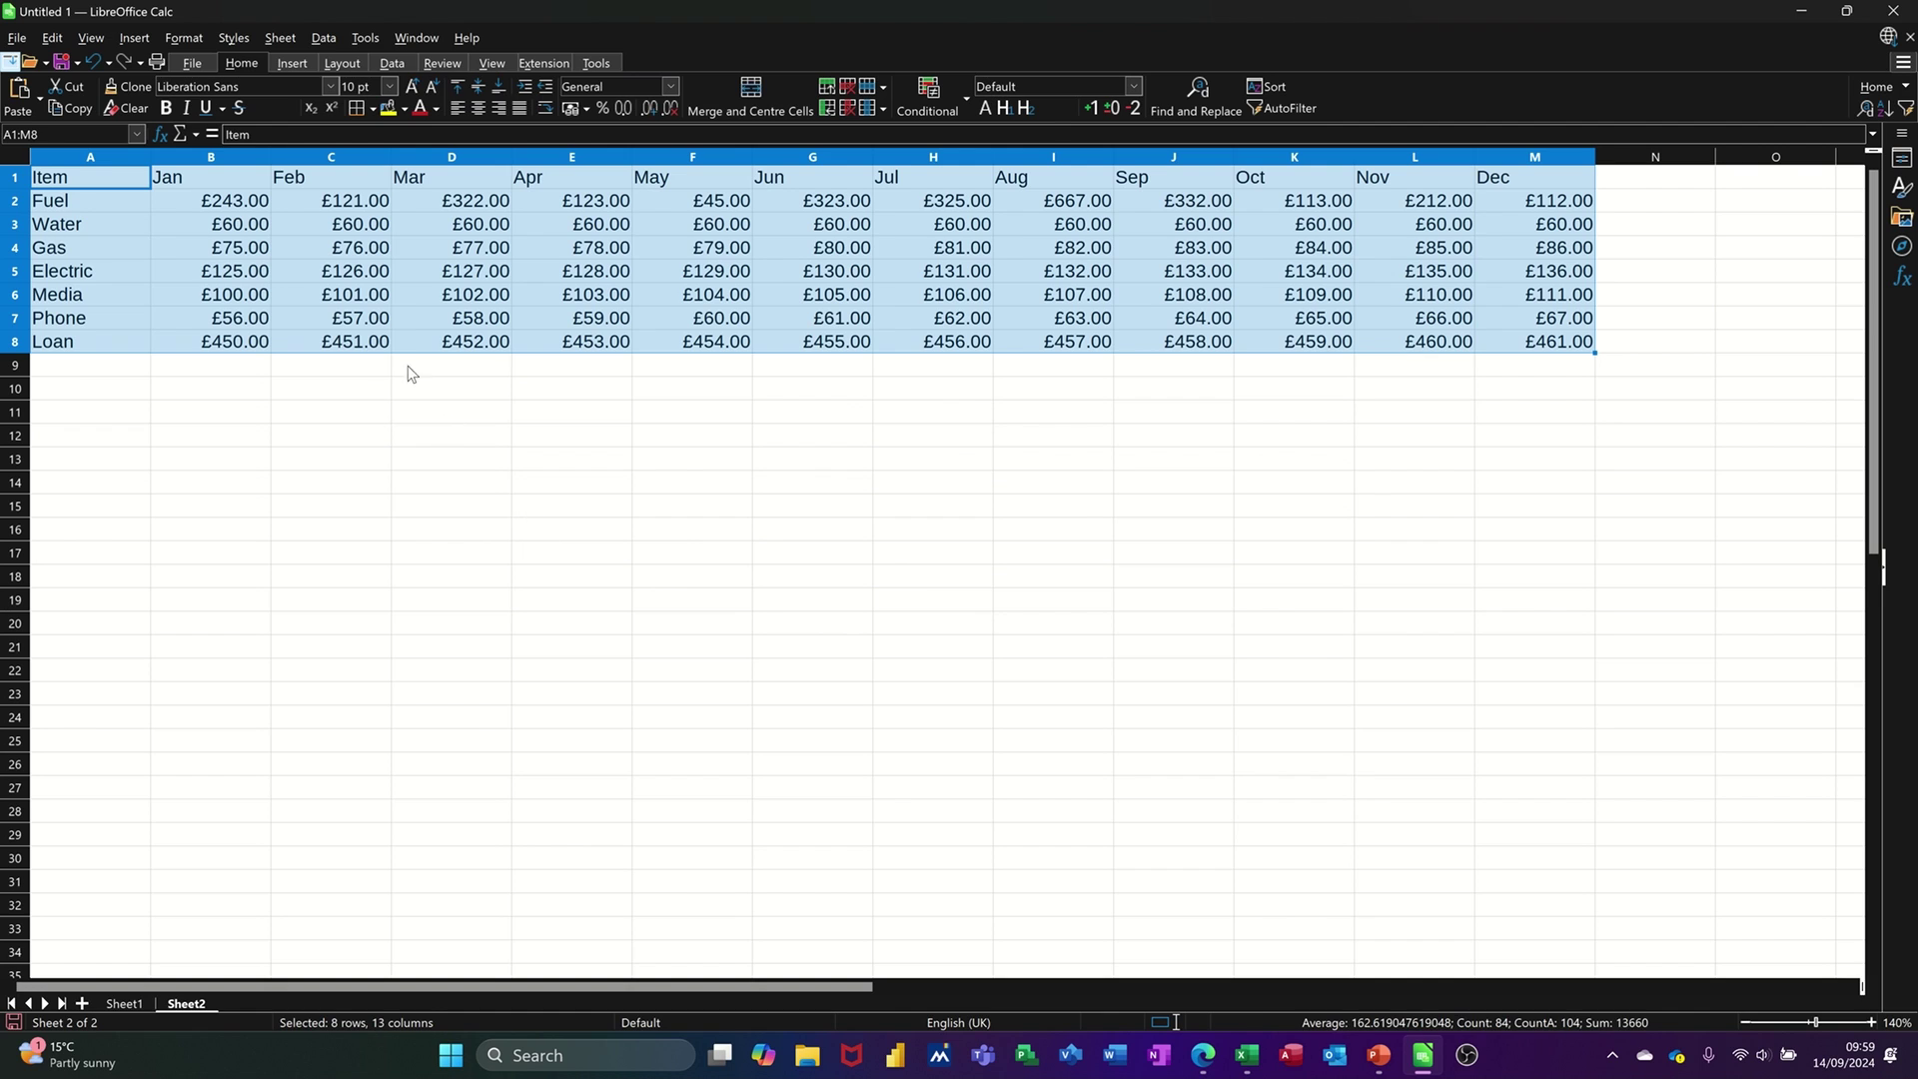
left_click(280, 286)
AutoSum B2:N9 for month and item totals, labelling N1 and A9 'Total'
left_click_drag(188, 200, 1605, 383)
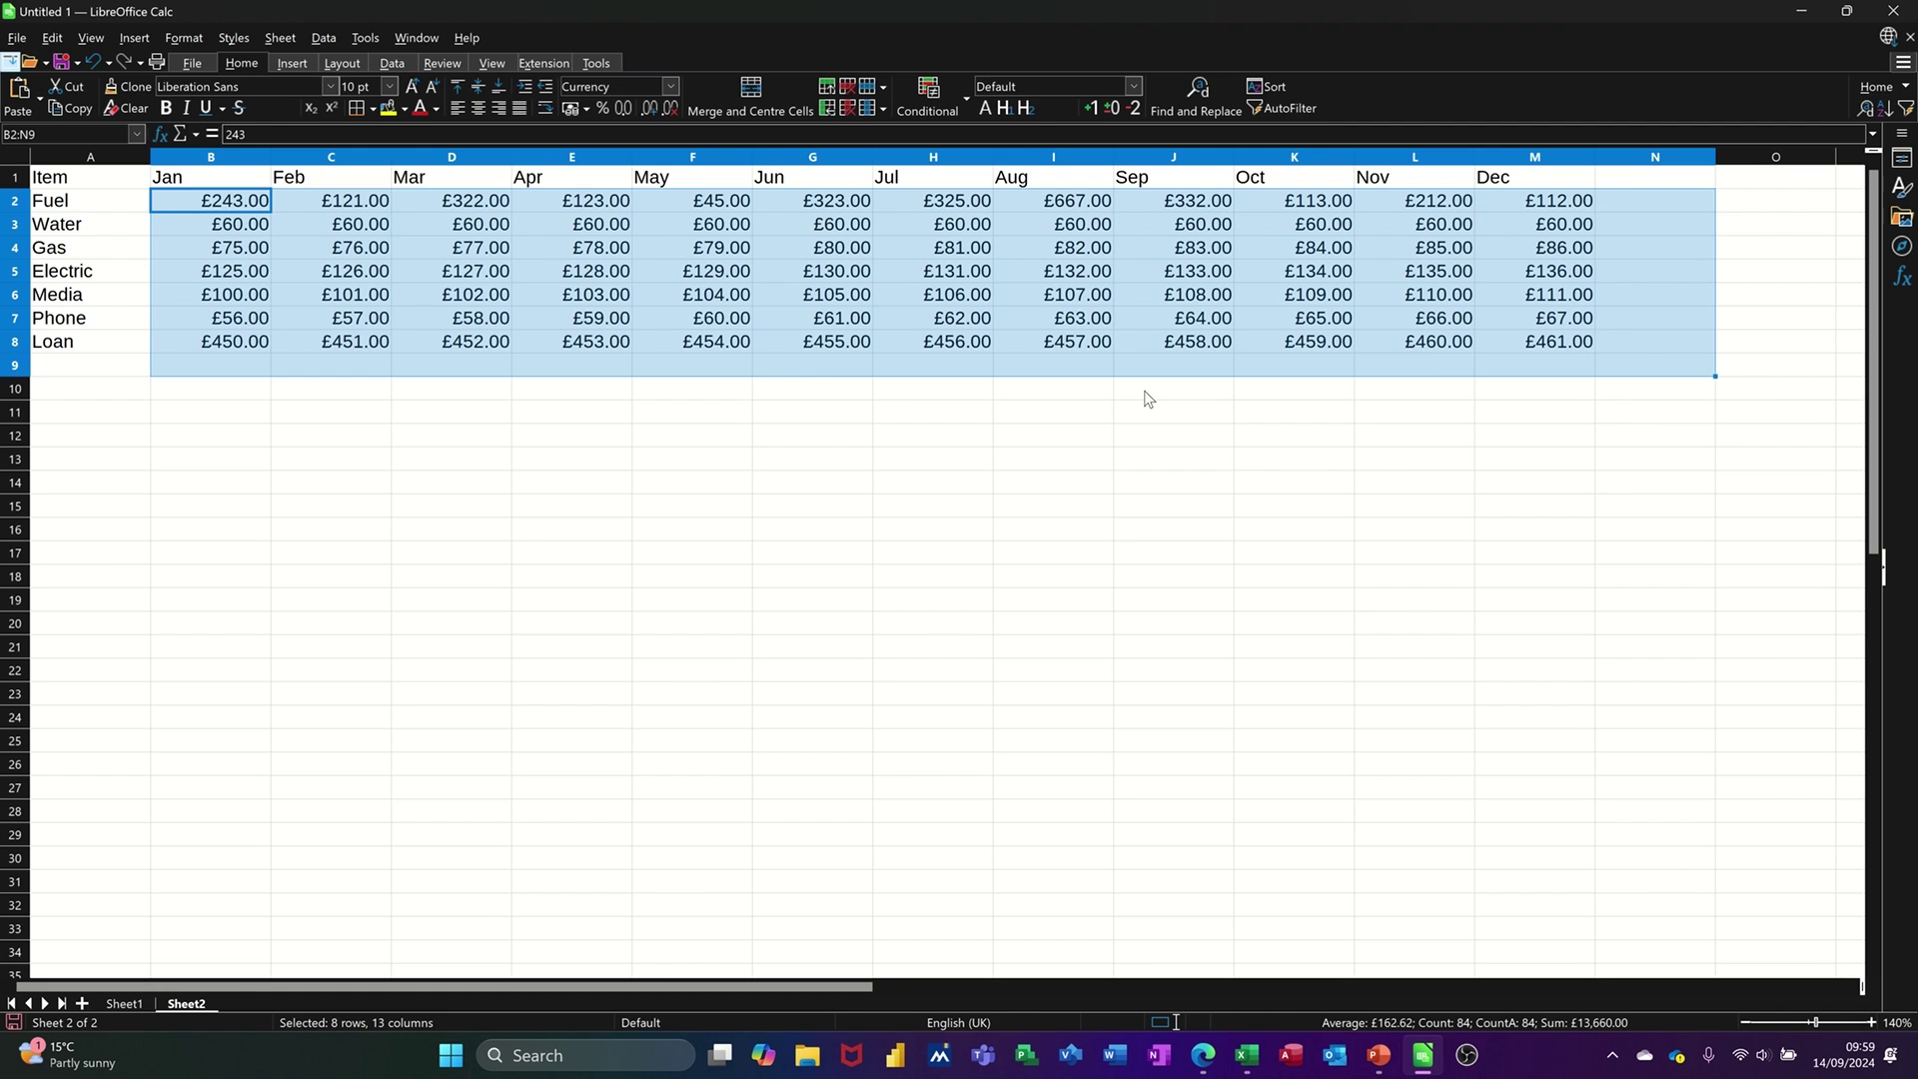
key("alt+equal")
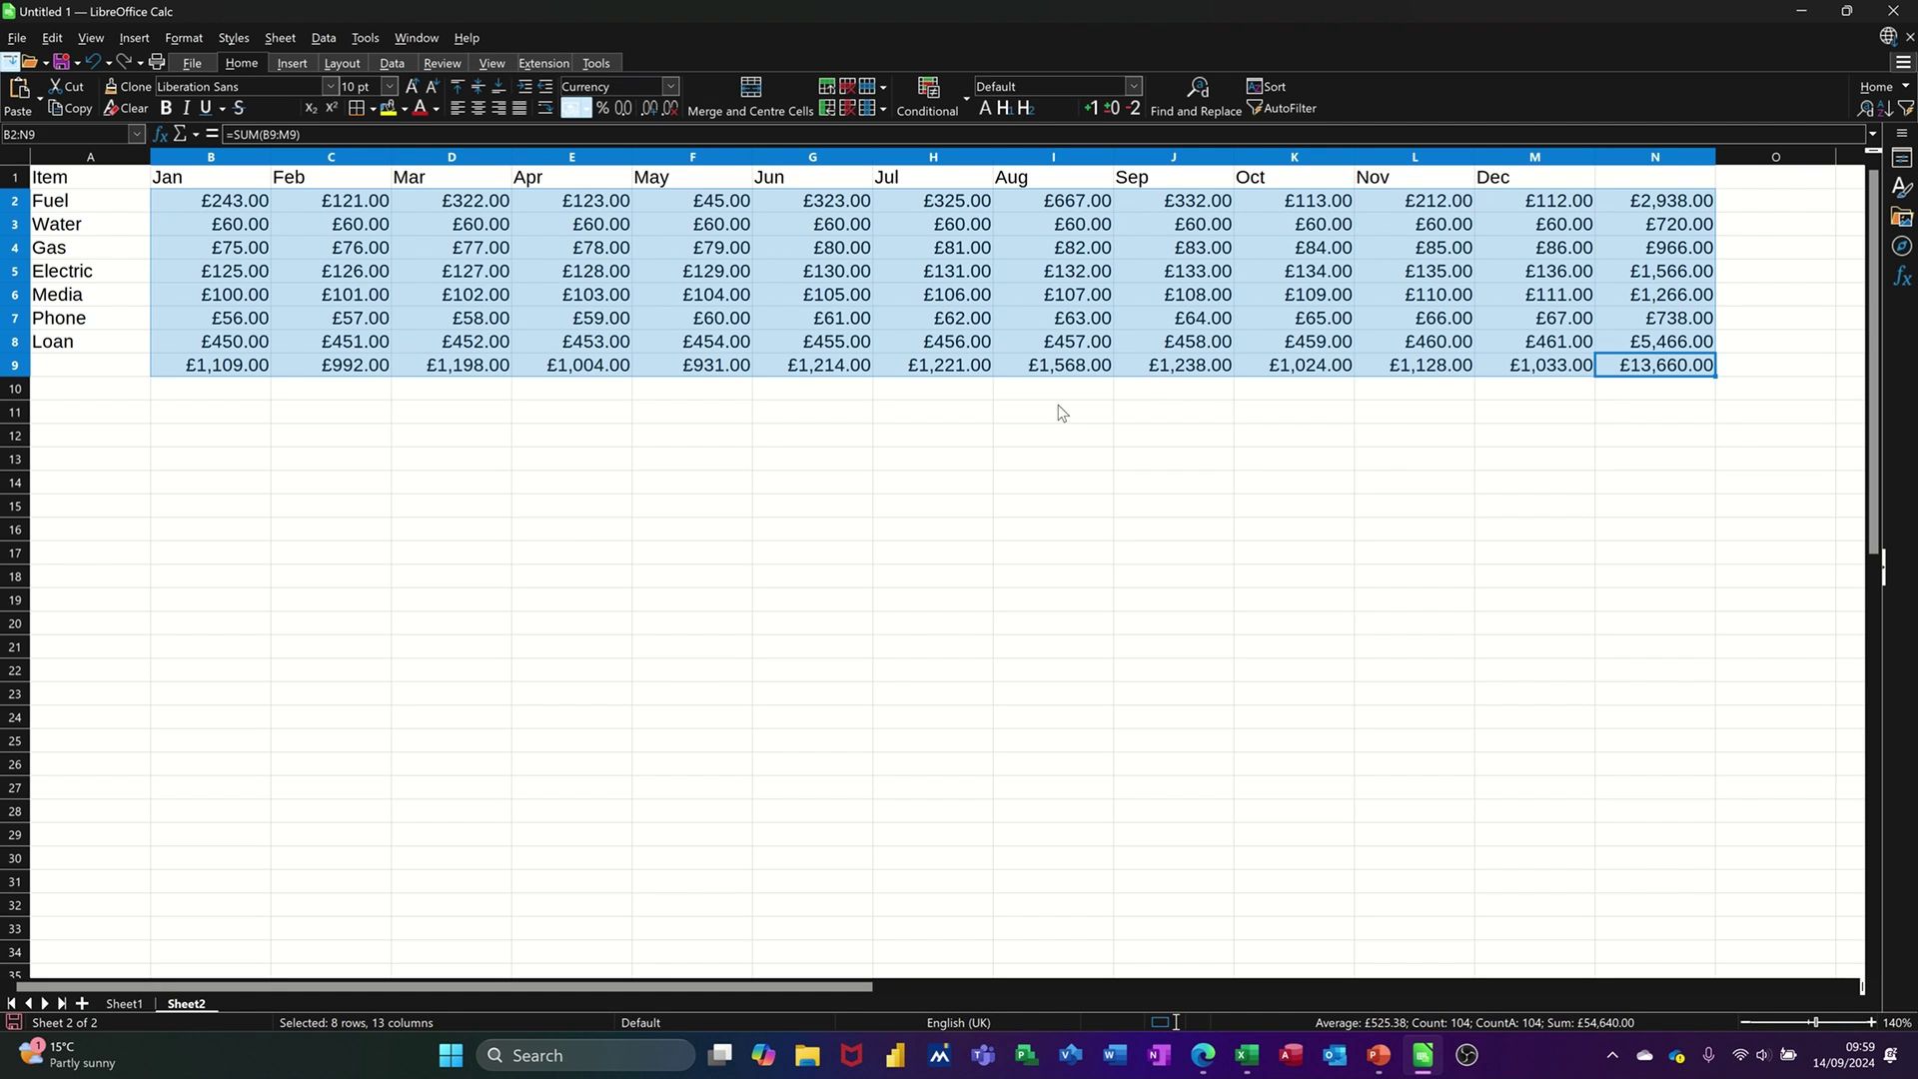
left_click(1624, 181)
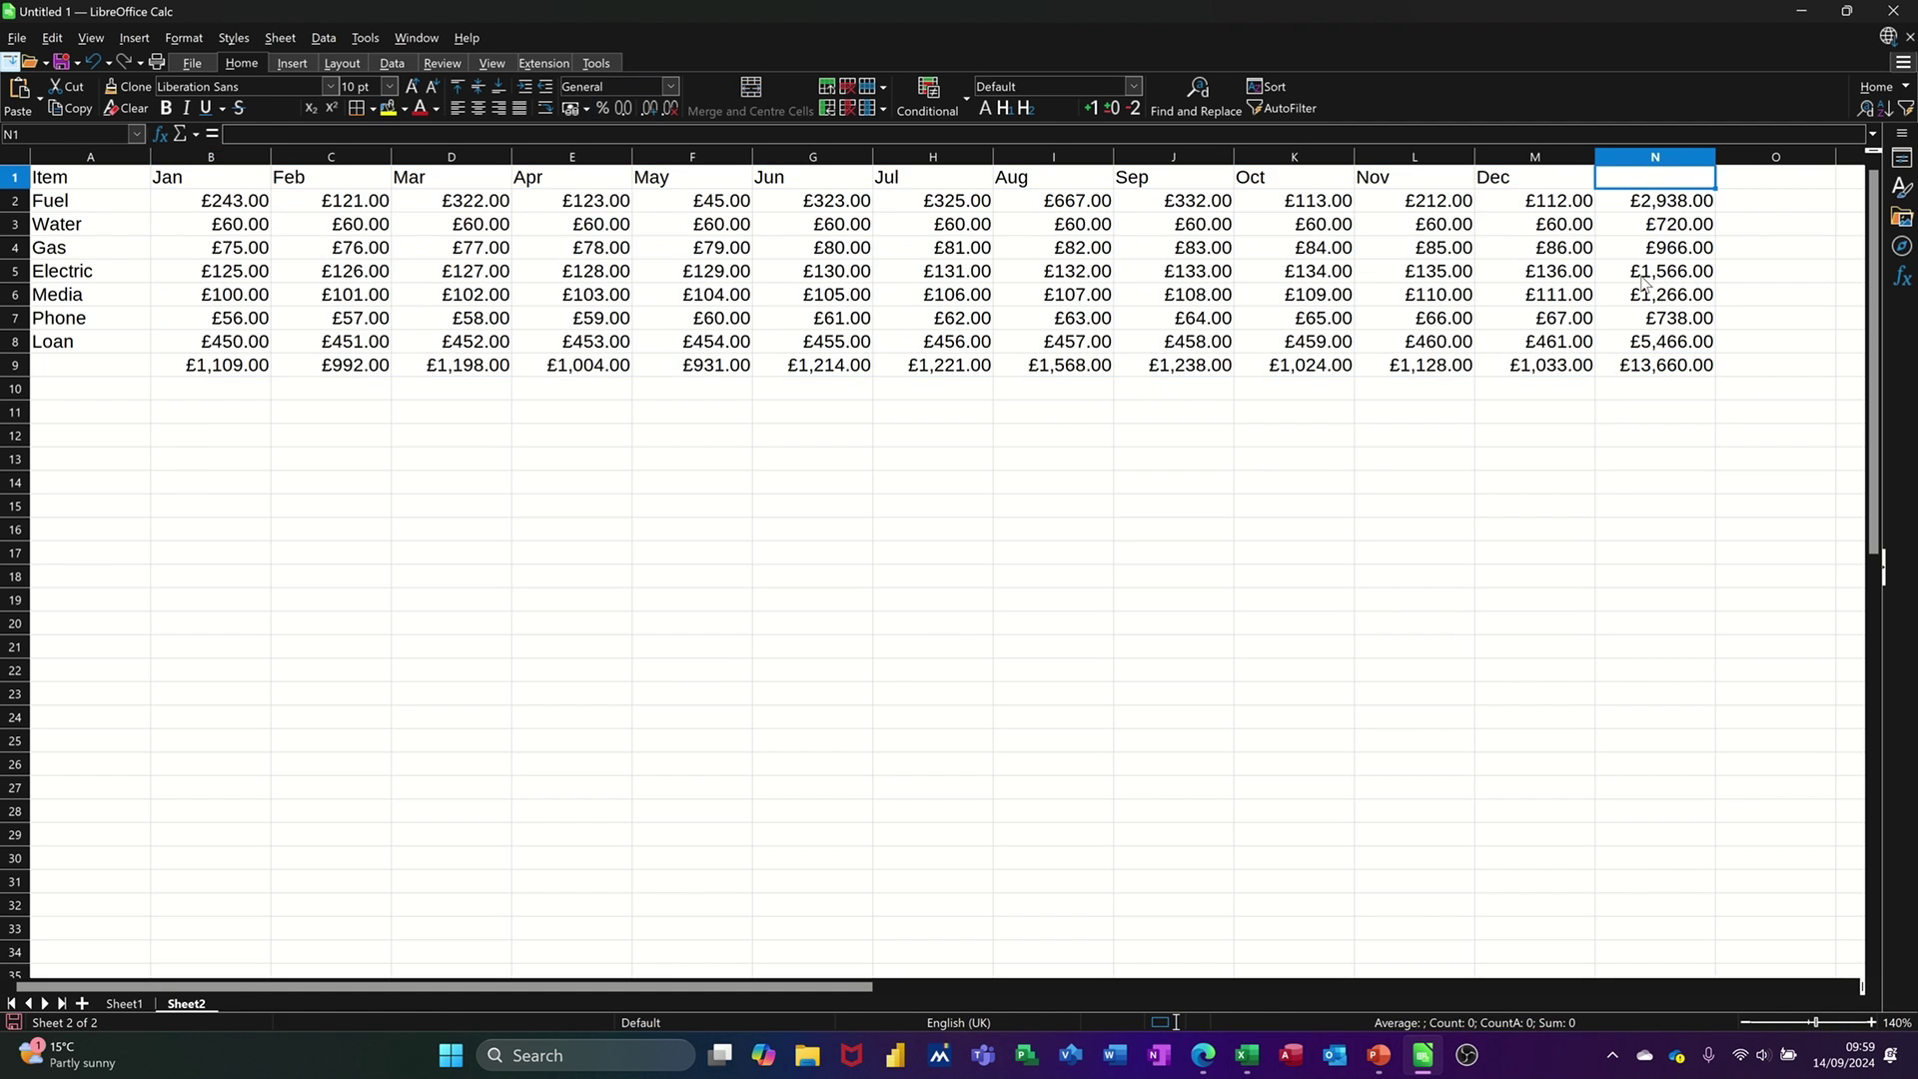
type("Total")
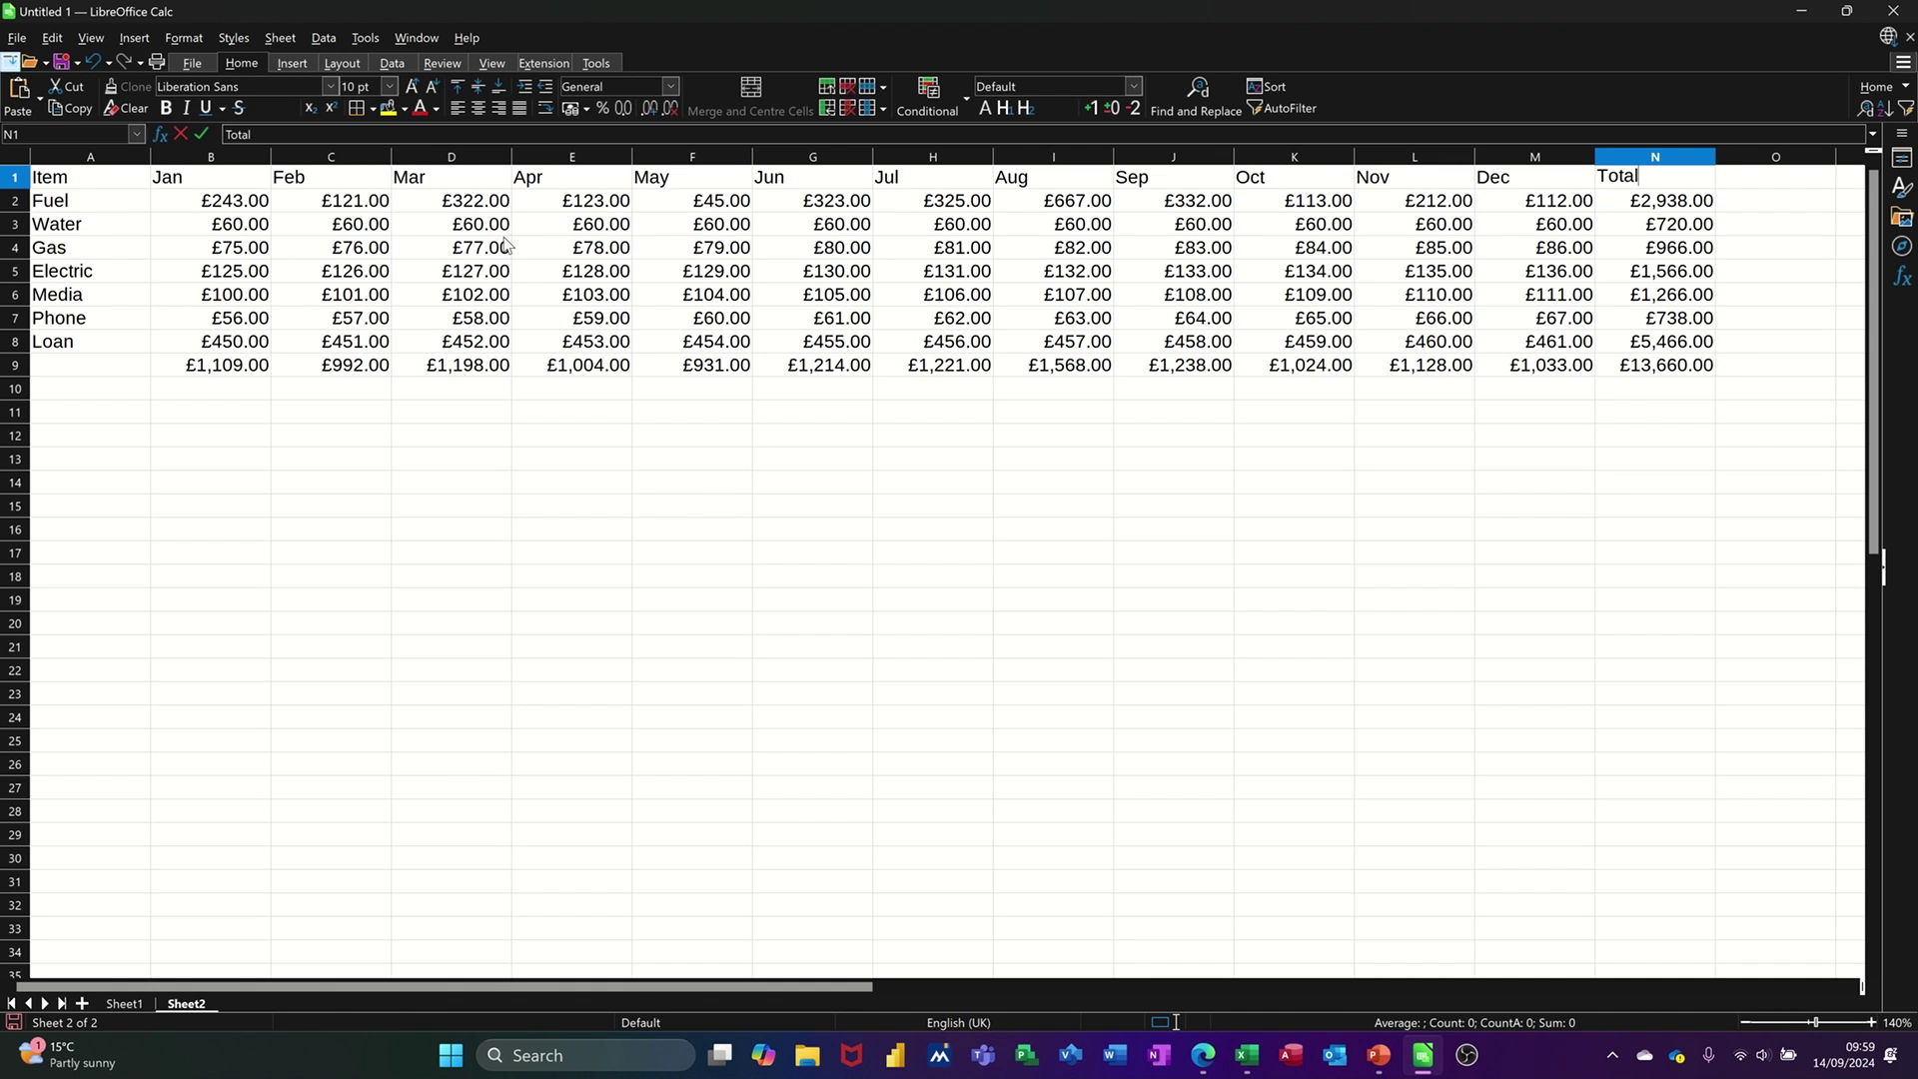
left_click(83, 367)
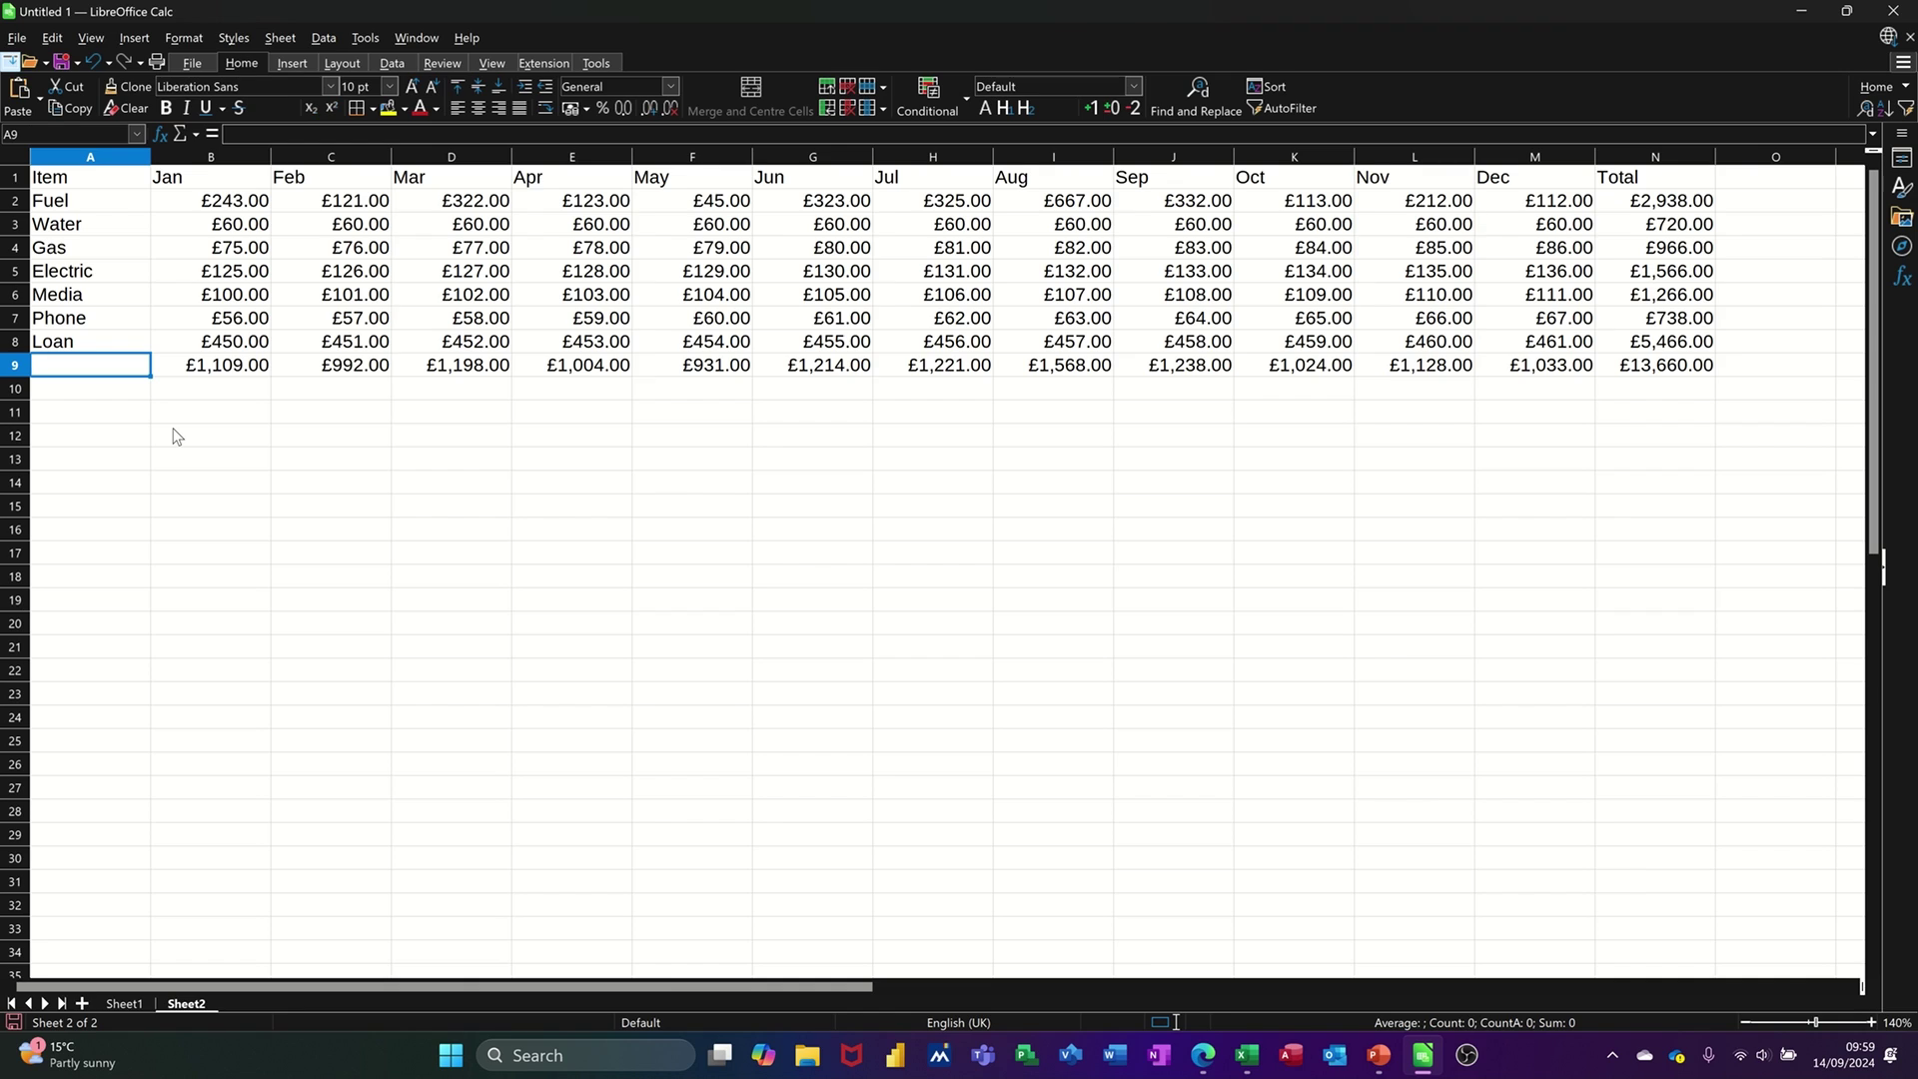
type("Total")
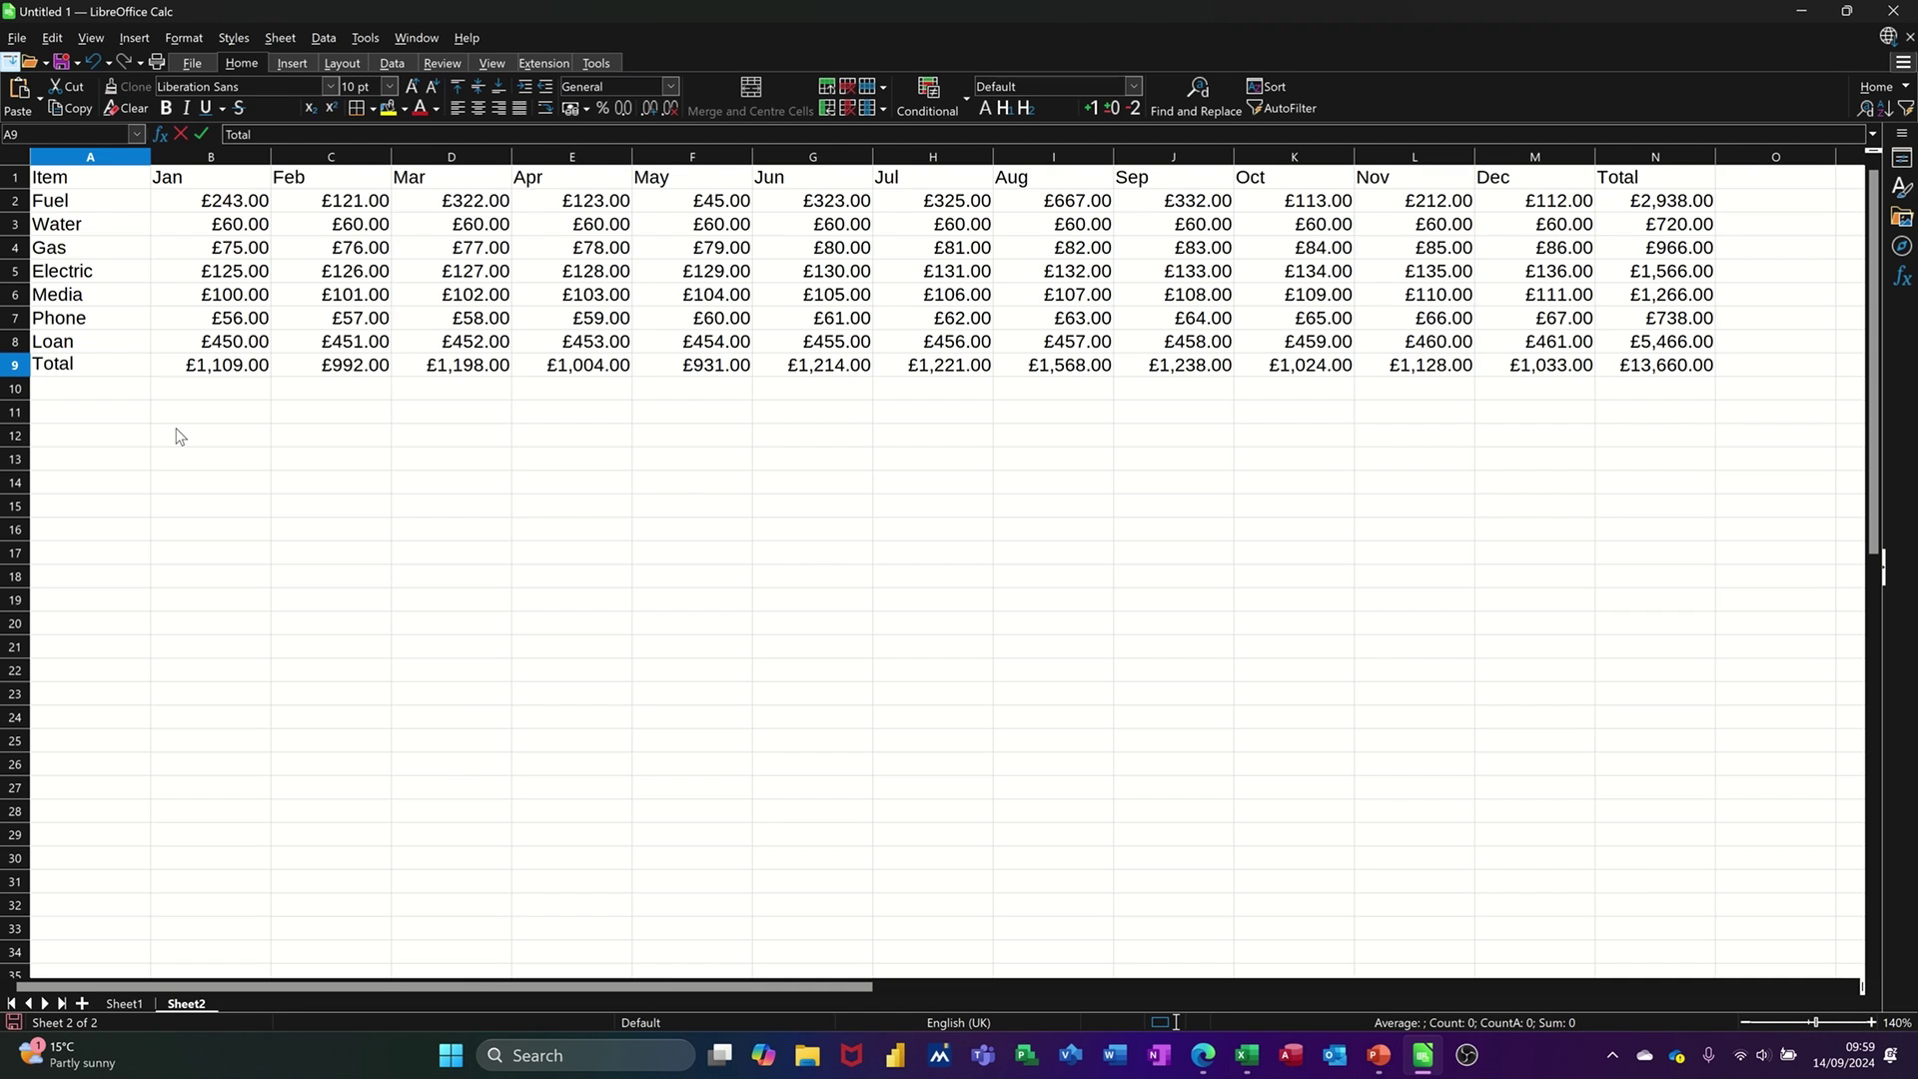
left_click(176, 436)
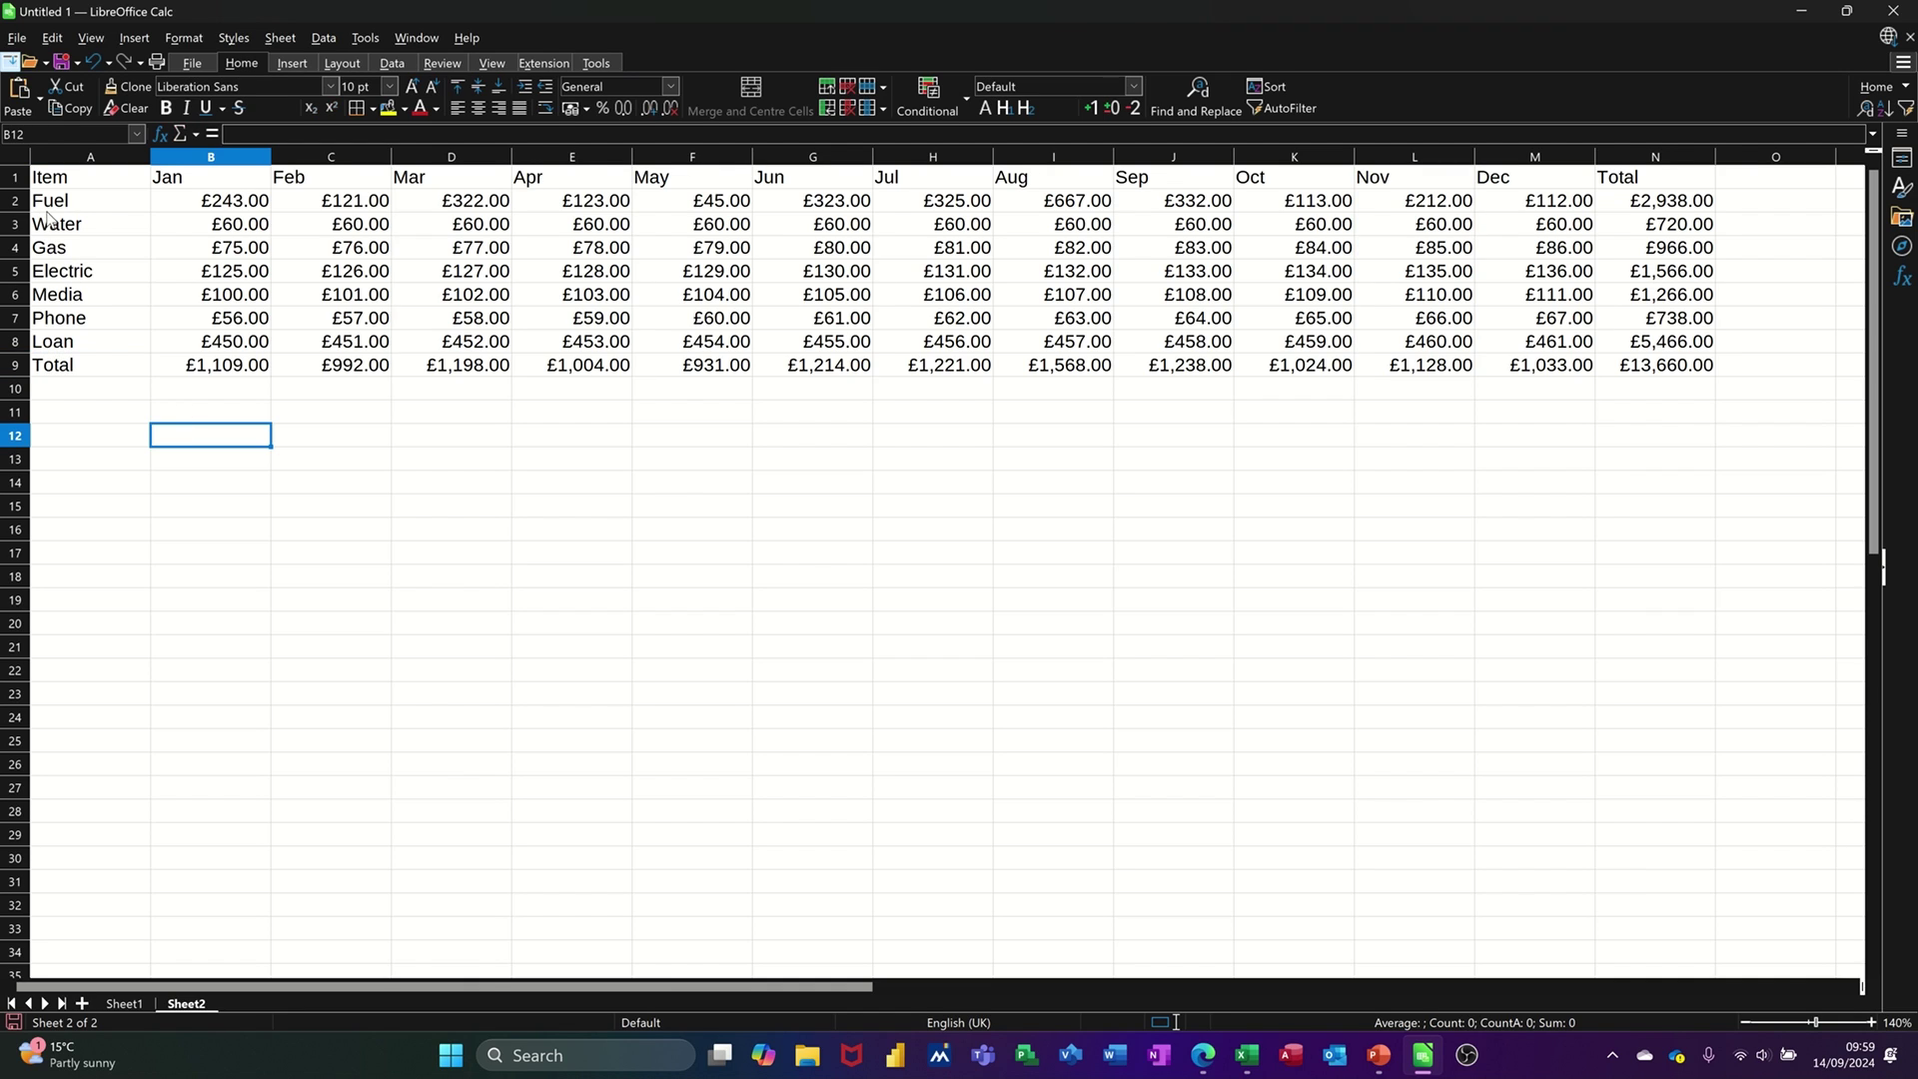
Copy the item names Fuel to Loan into A11:A17 and categorise Fuel as Fuel
left_click_drag(58, 210, 80, 344)
key("ctrl+c")
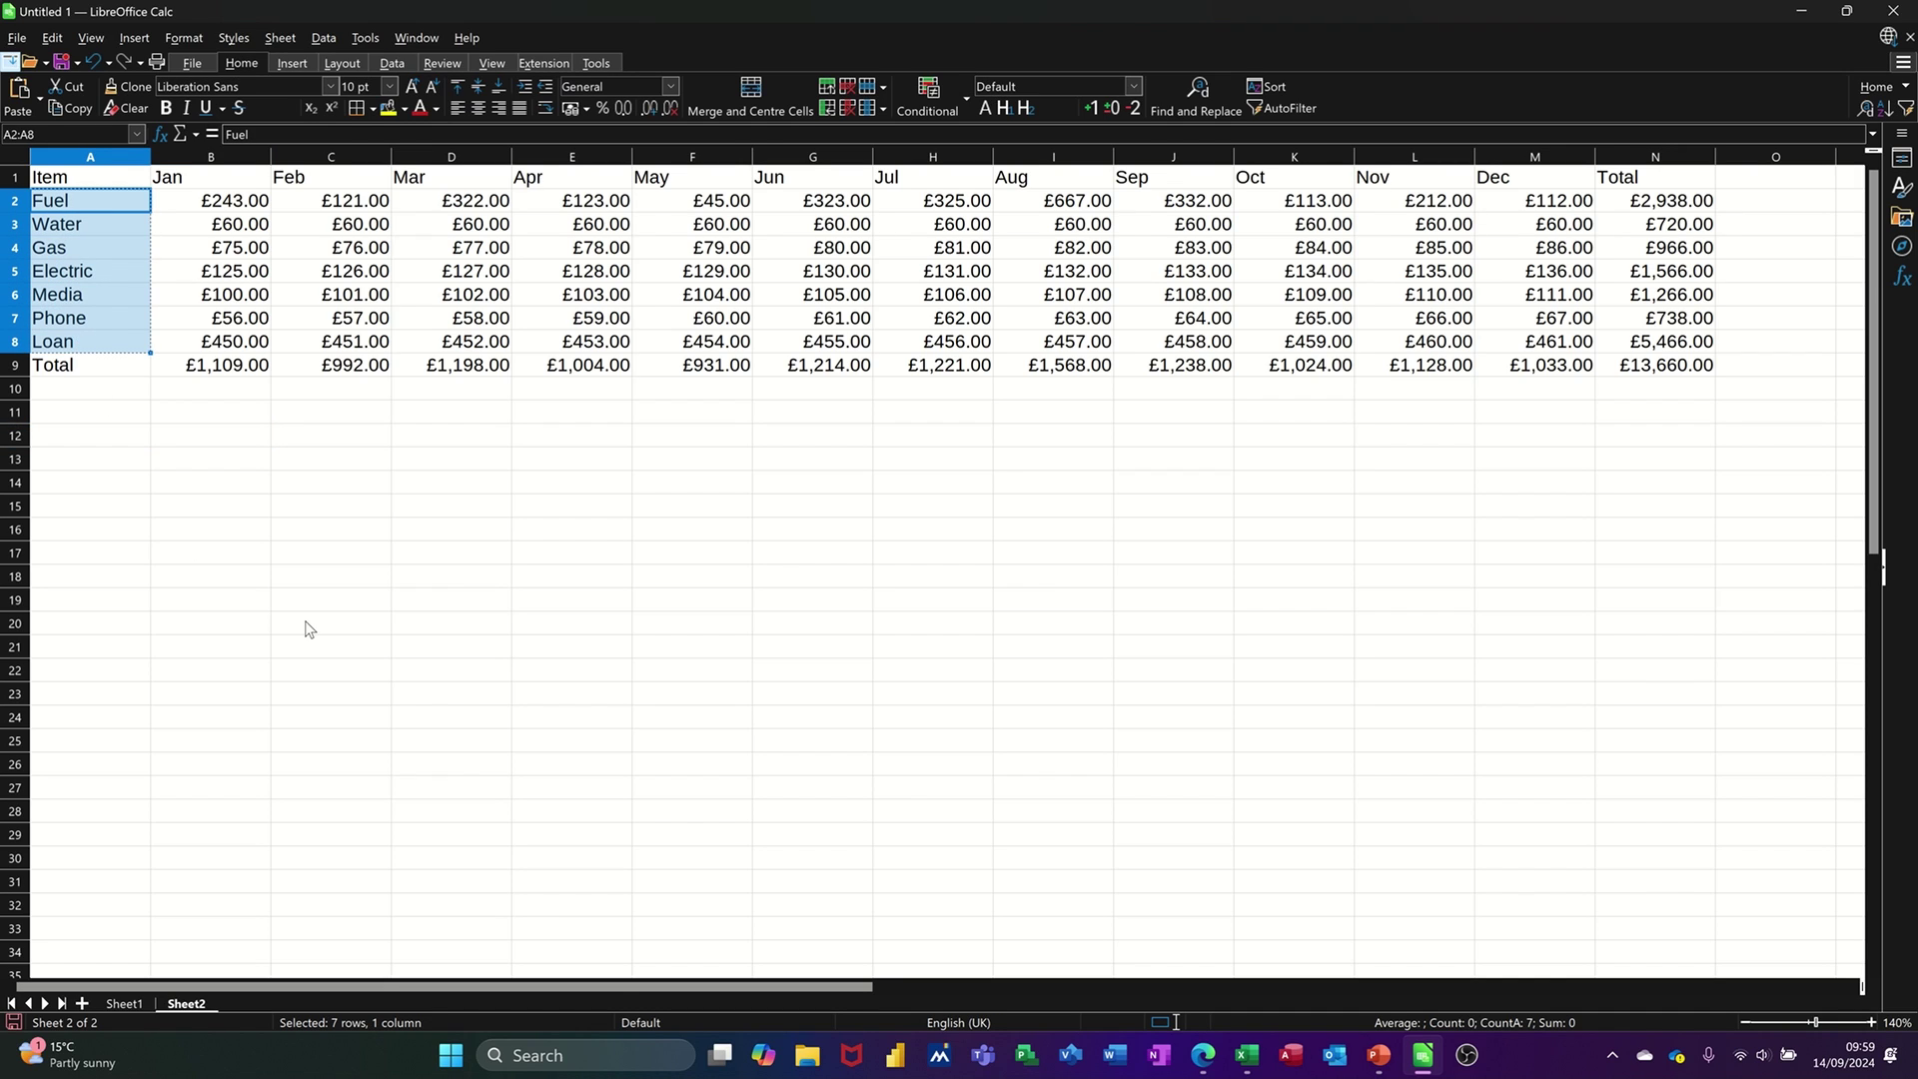
left_click(87, 417)
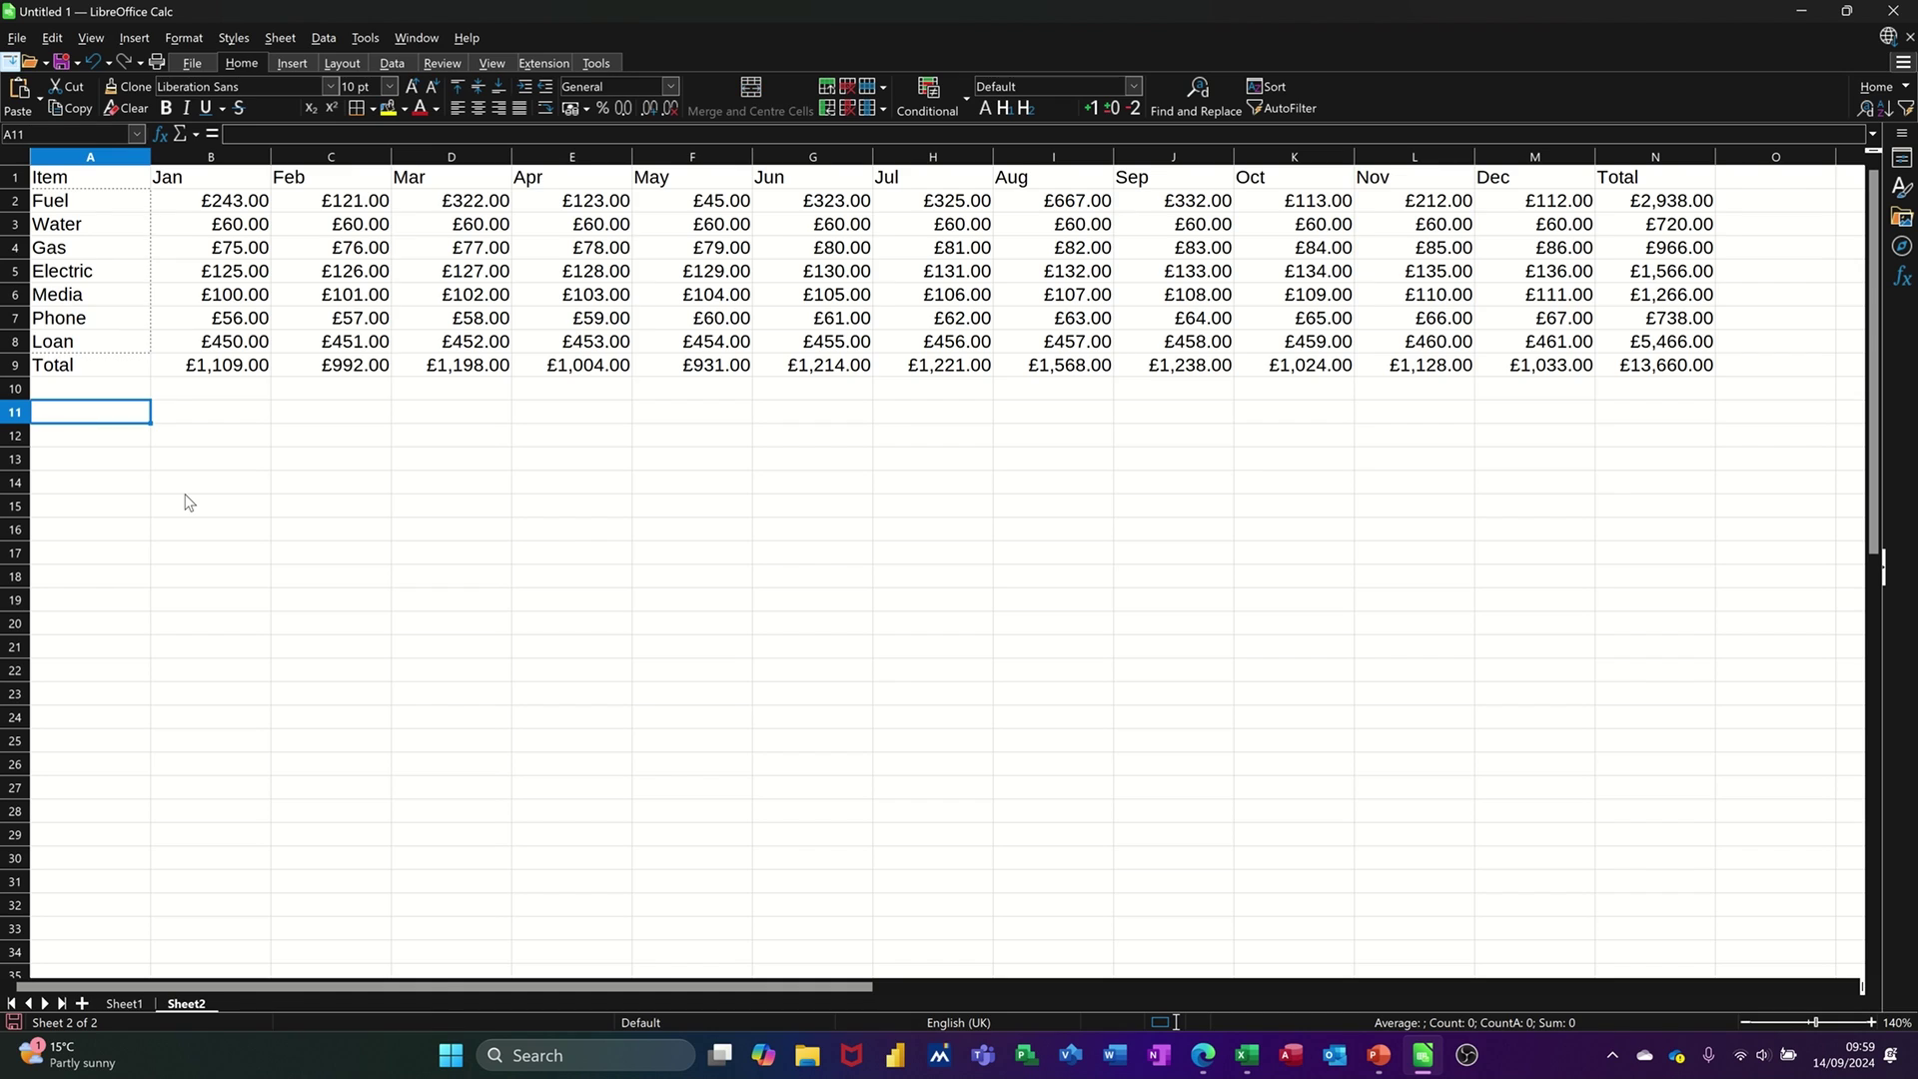
key("ctrl+v")
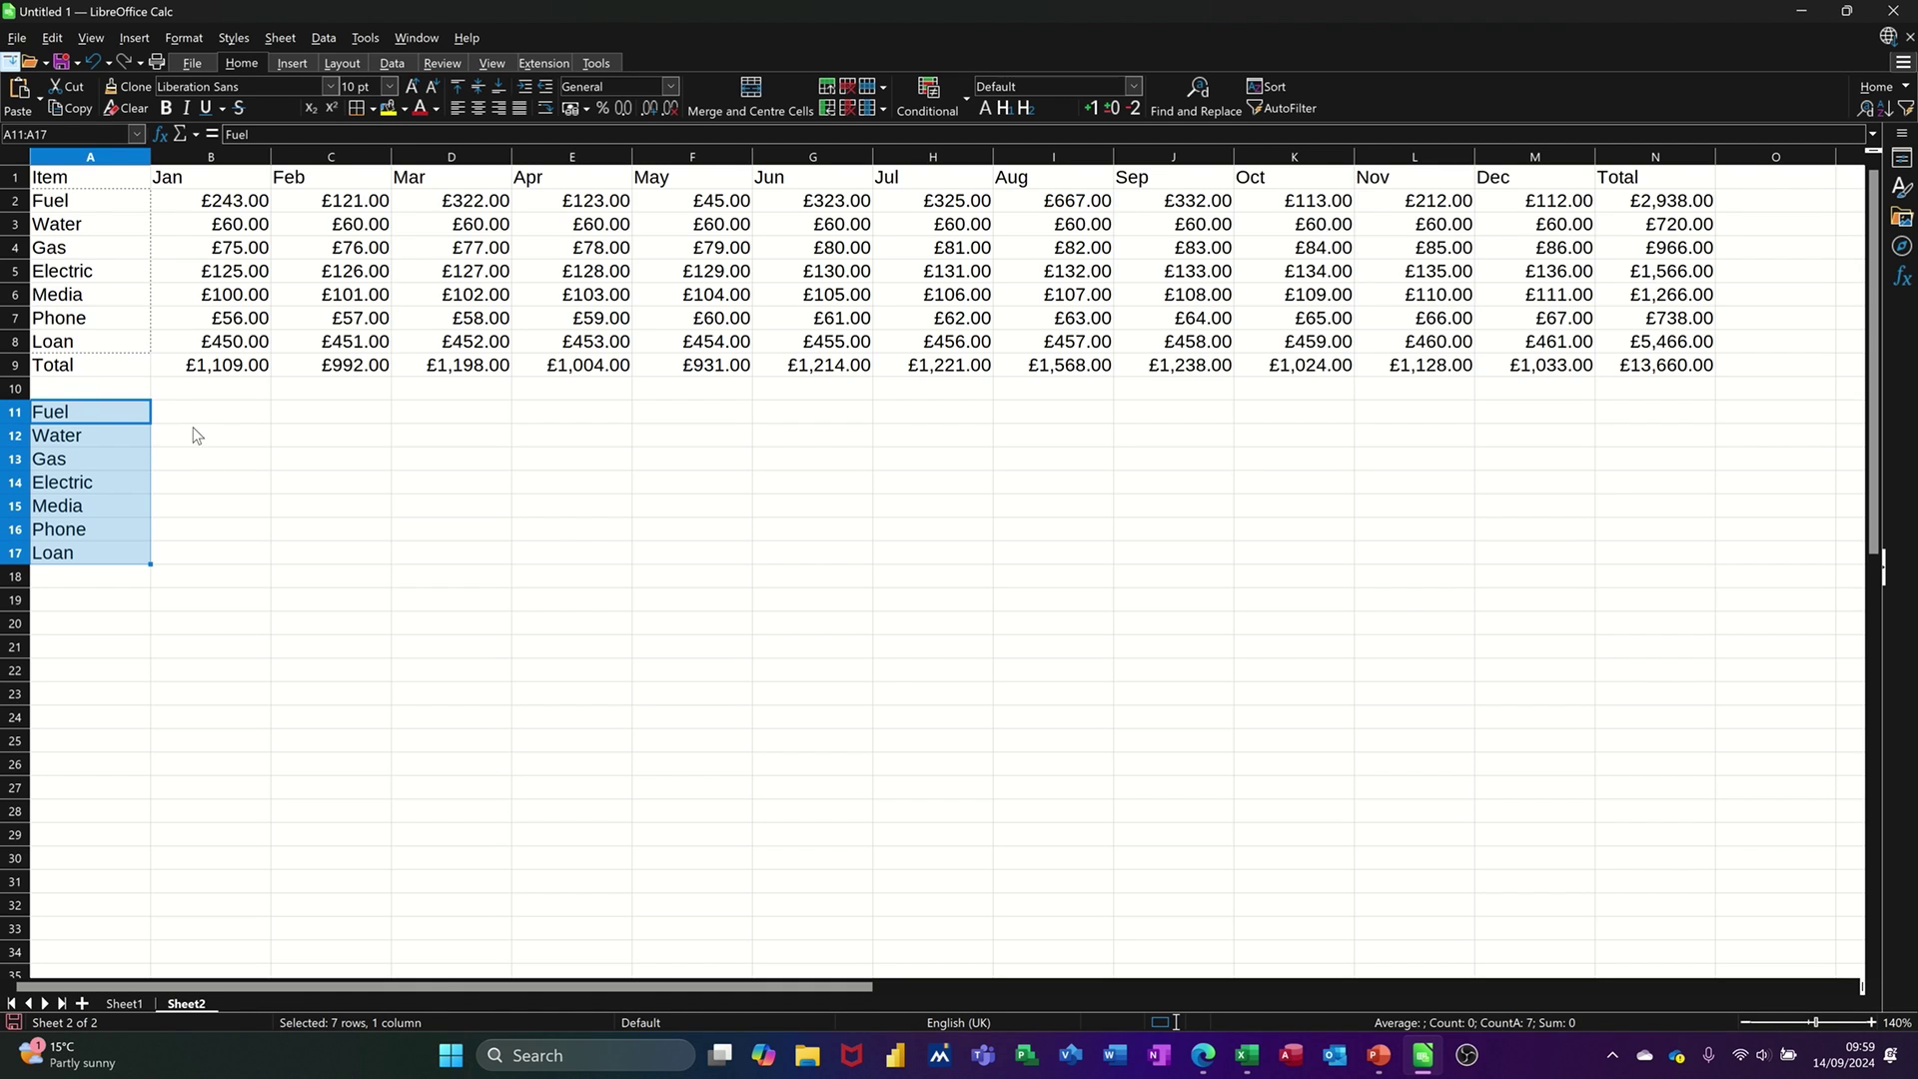
left_click(195, 413)
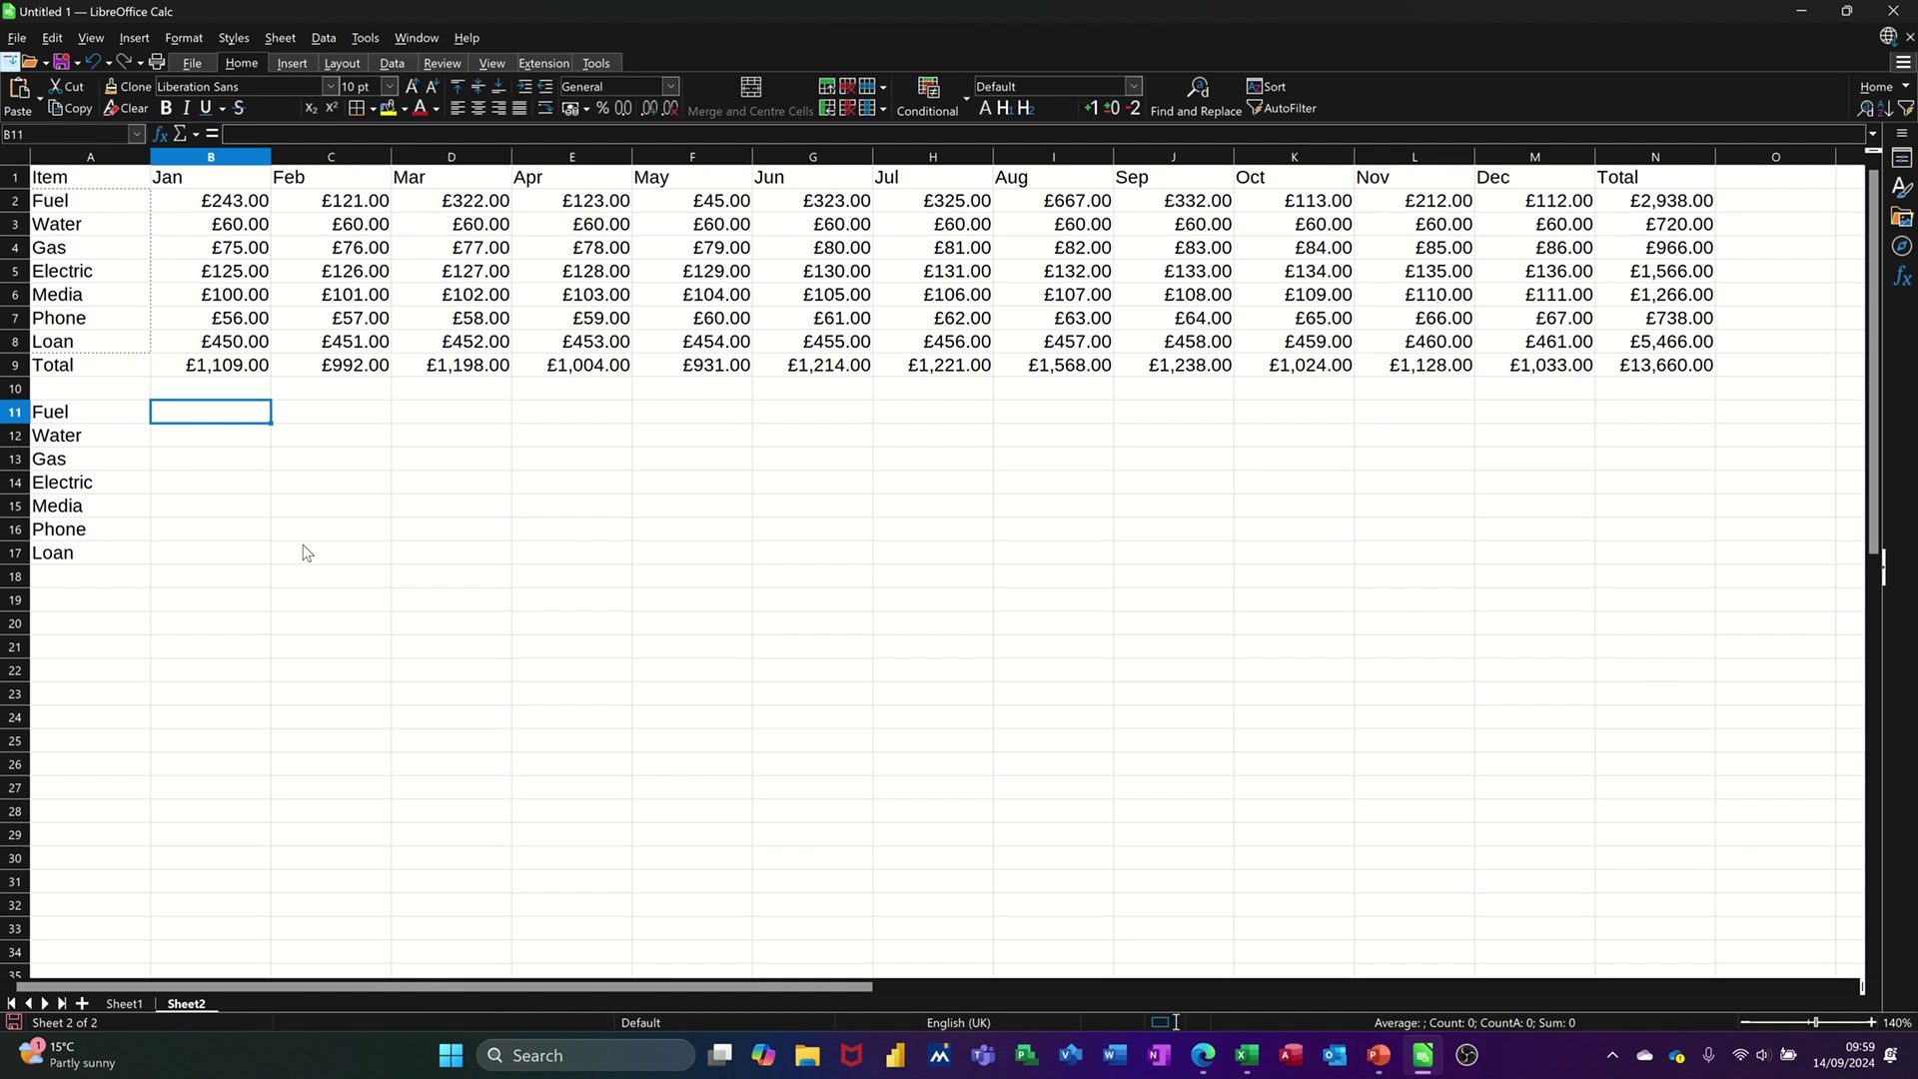
type("Fuel")
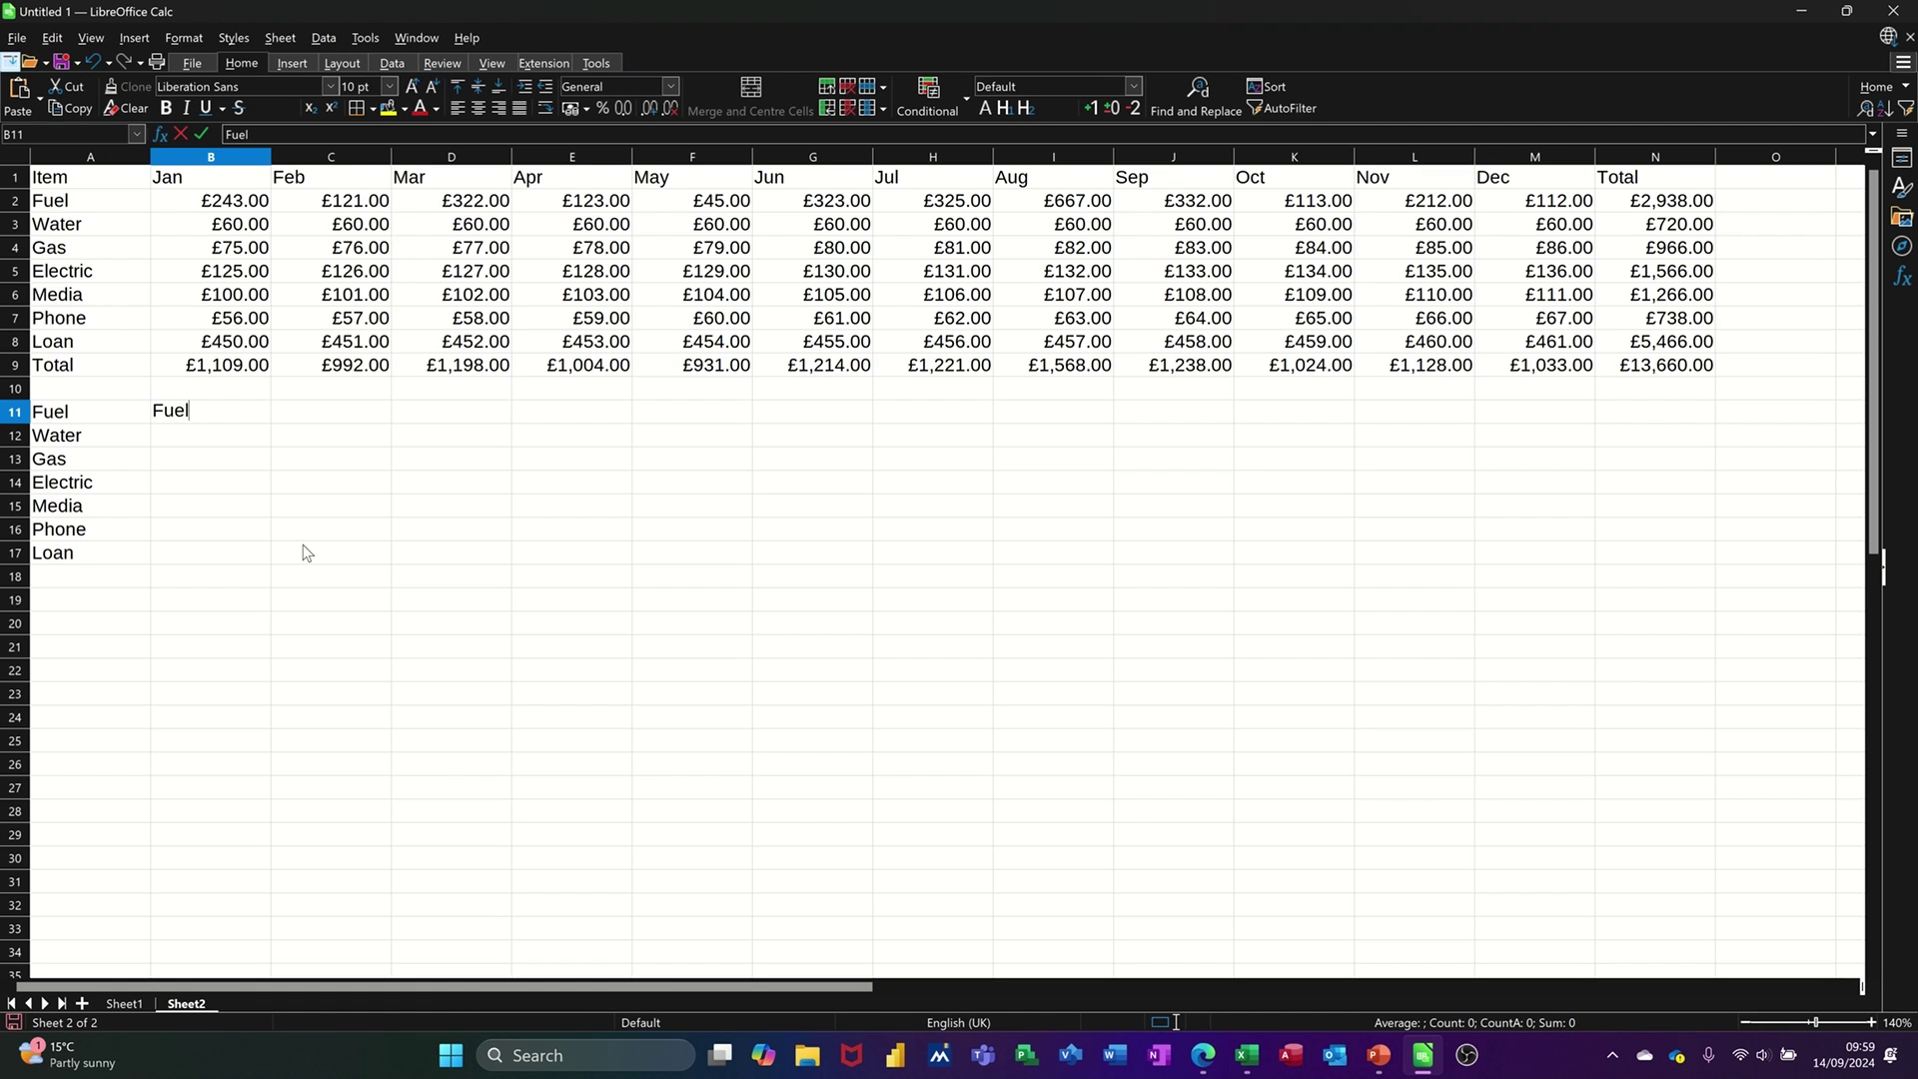
key("Return")
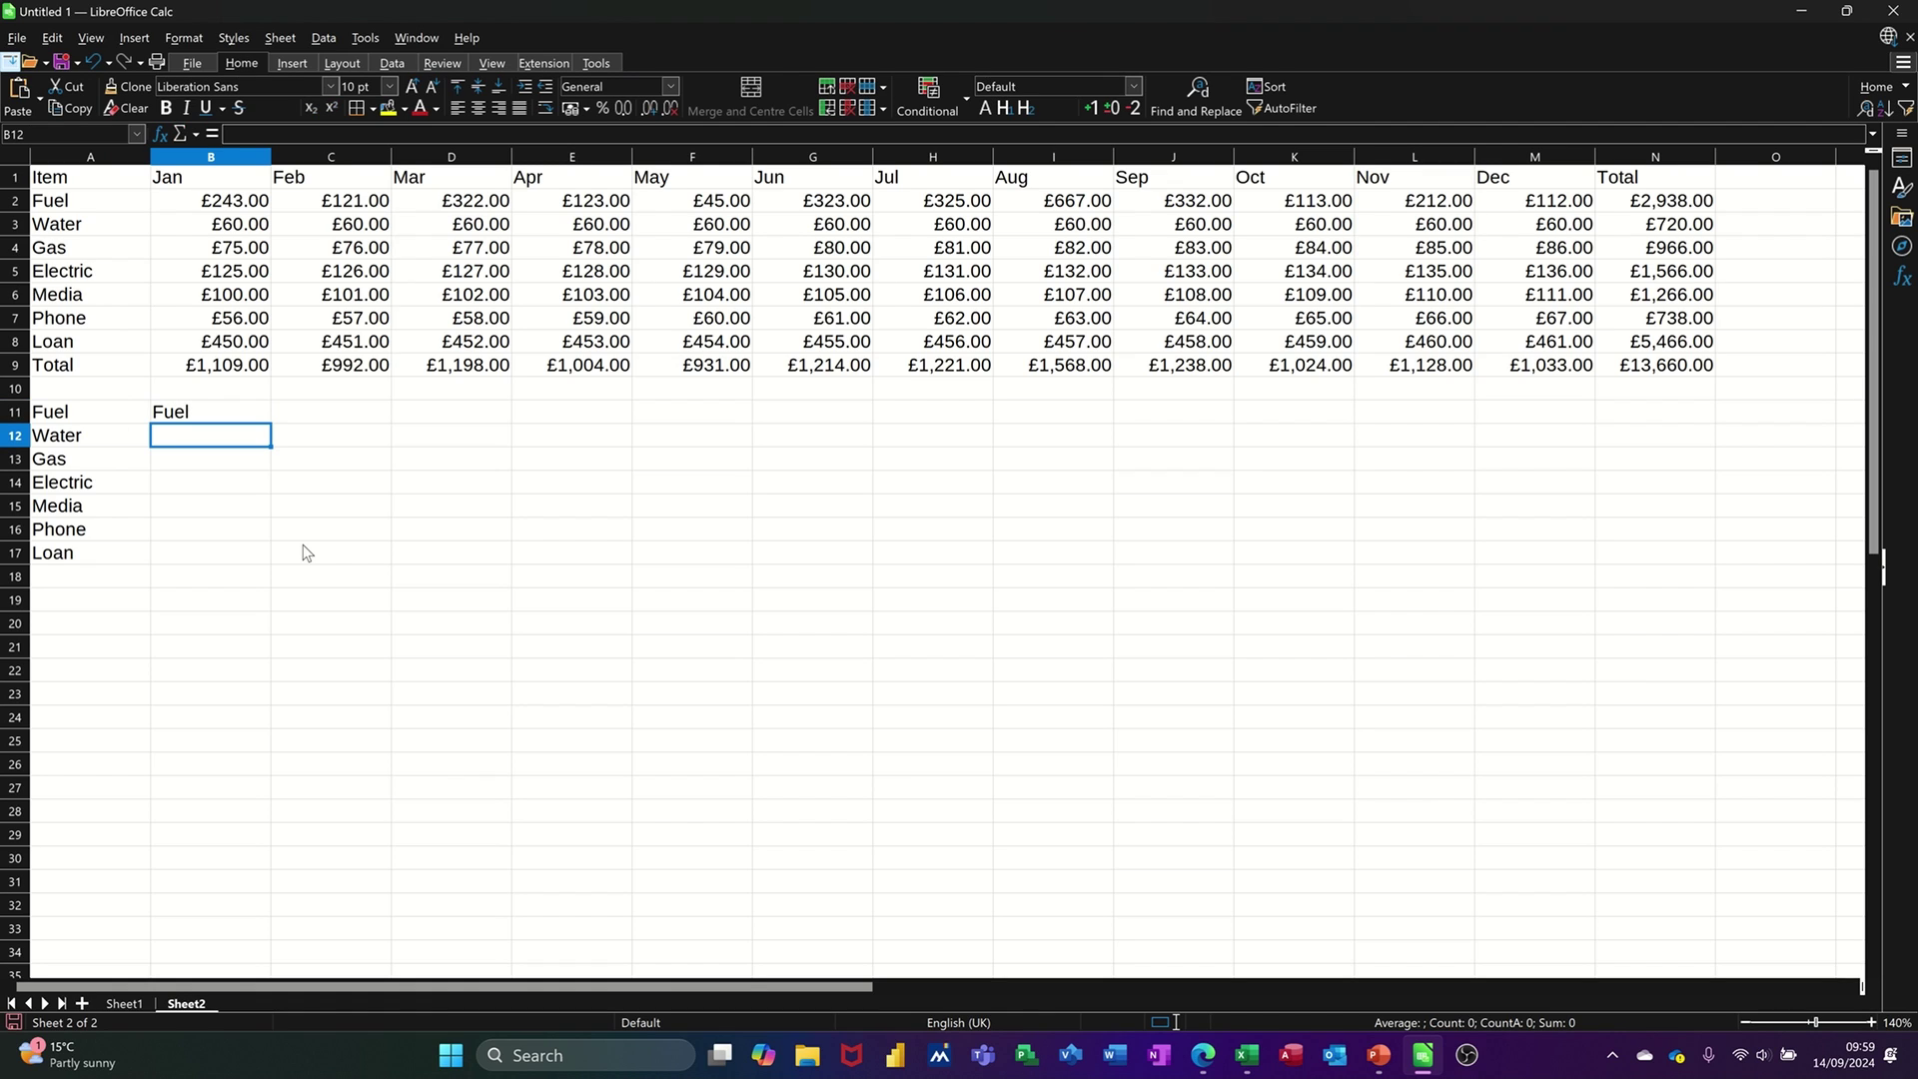
Categorise the next three items as Utilities, and Media and Phone as Entertainment
type("Utilities")
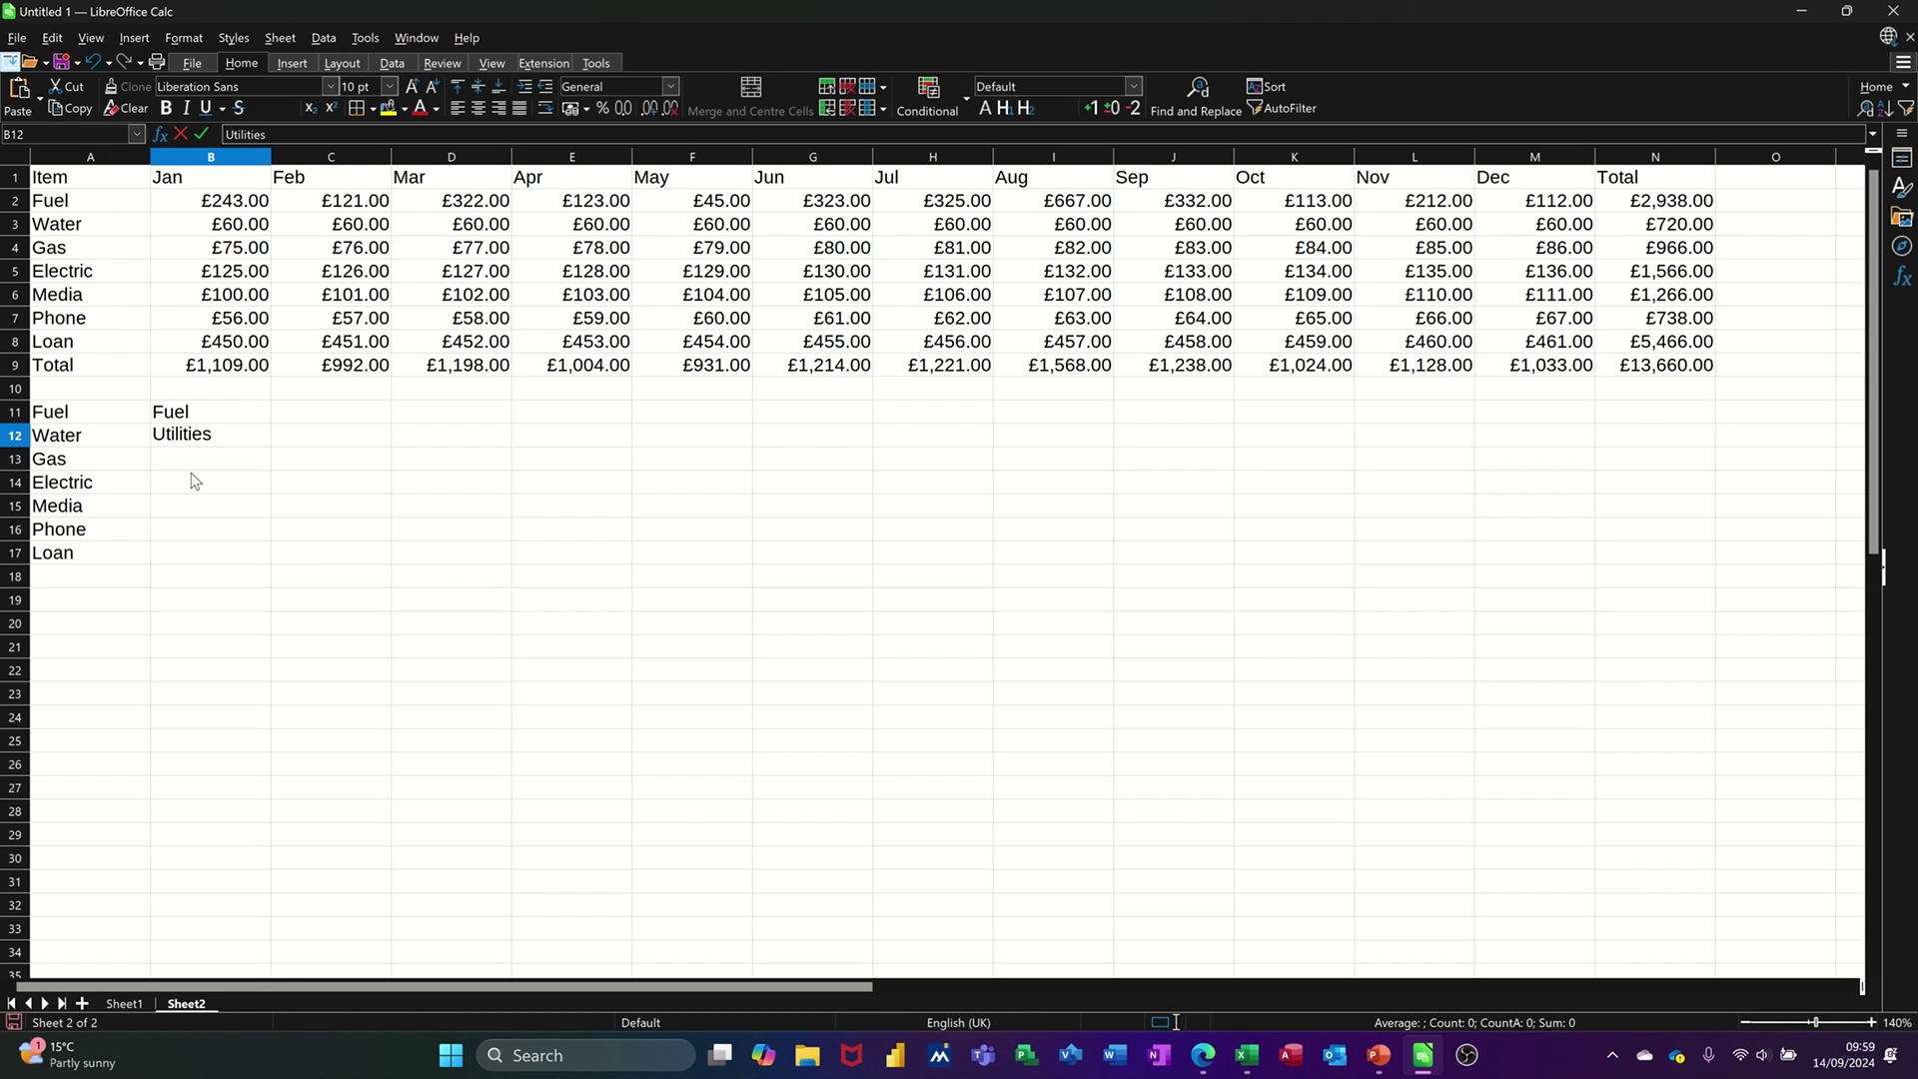
key("Return")
left_click(211, 443)
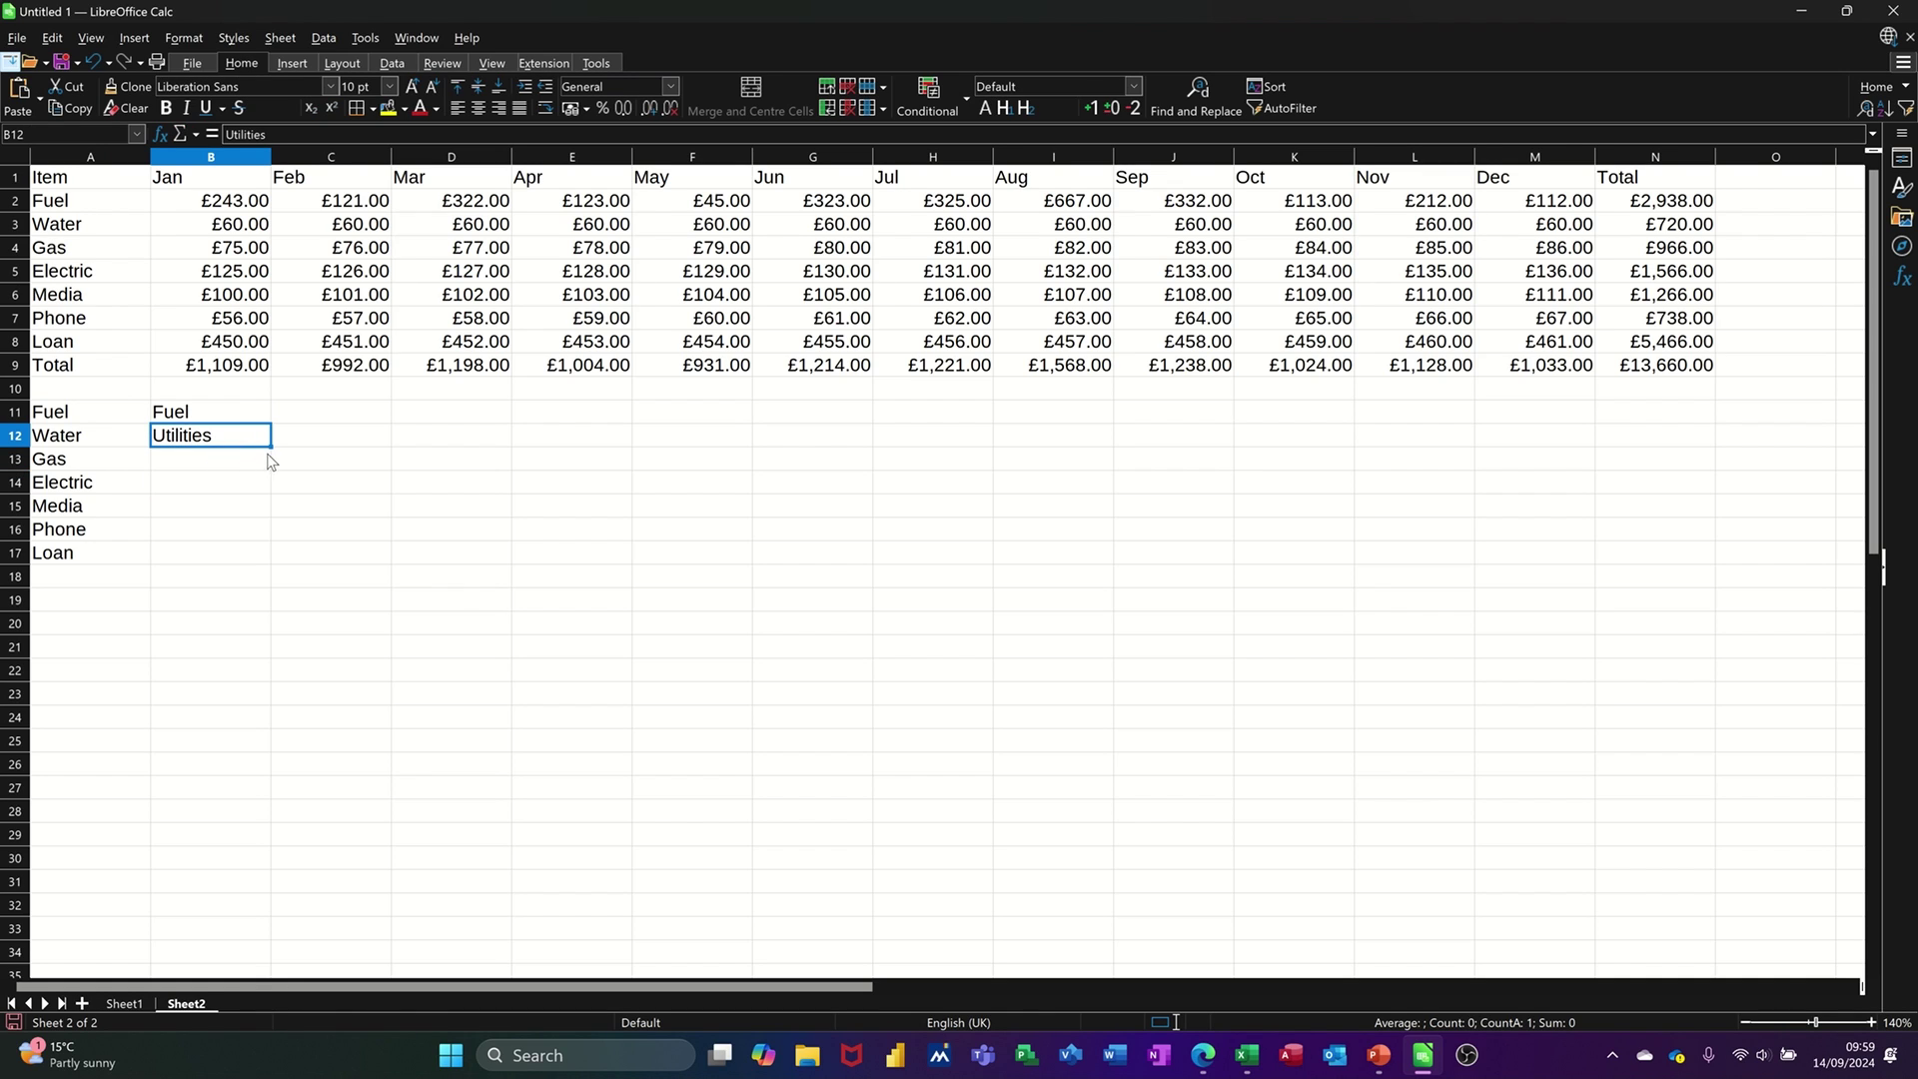
left_click_drag(269, 446, 261, 498)
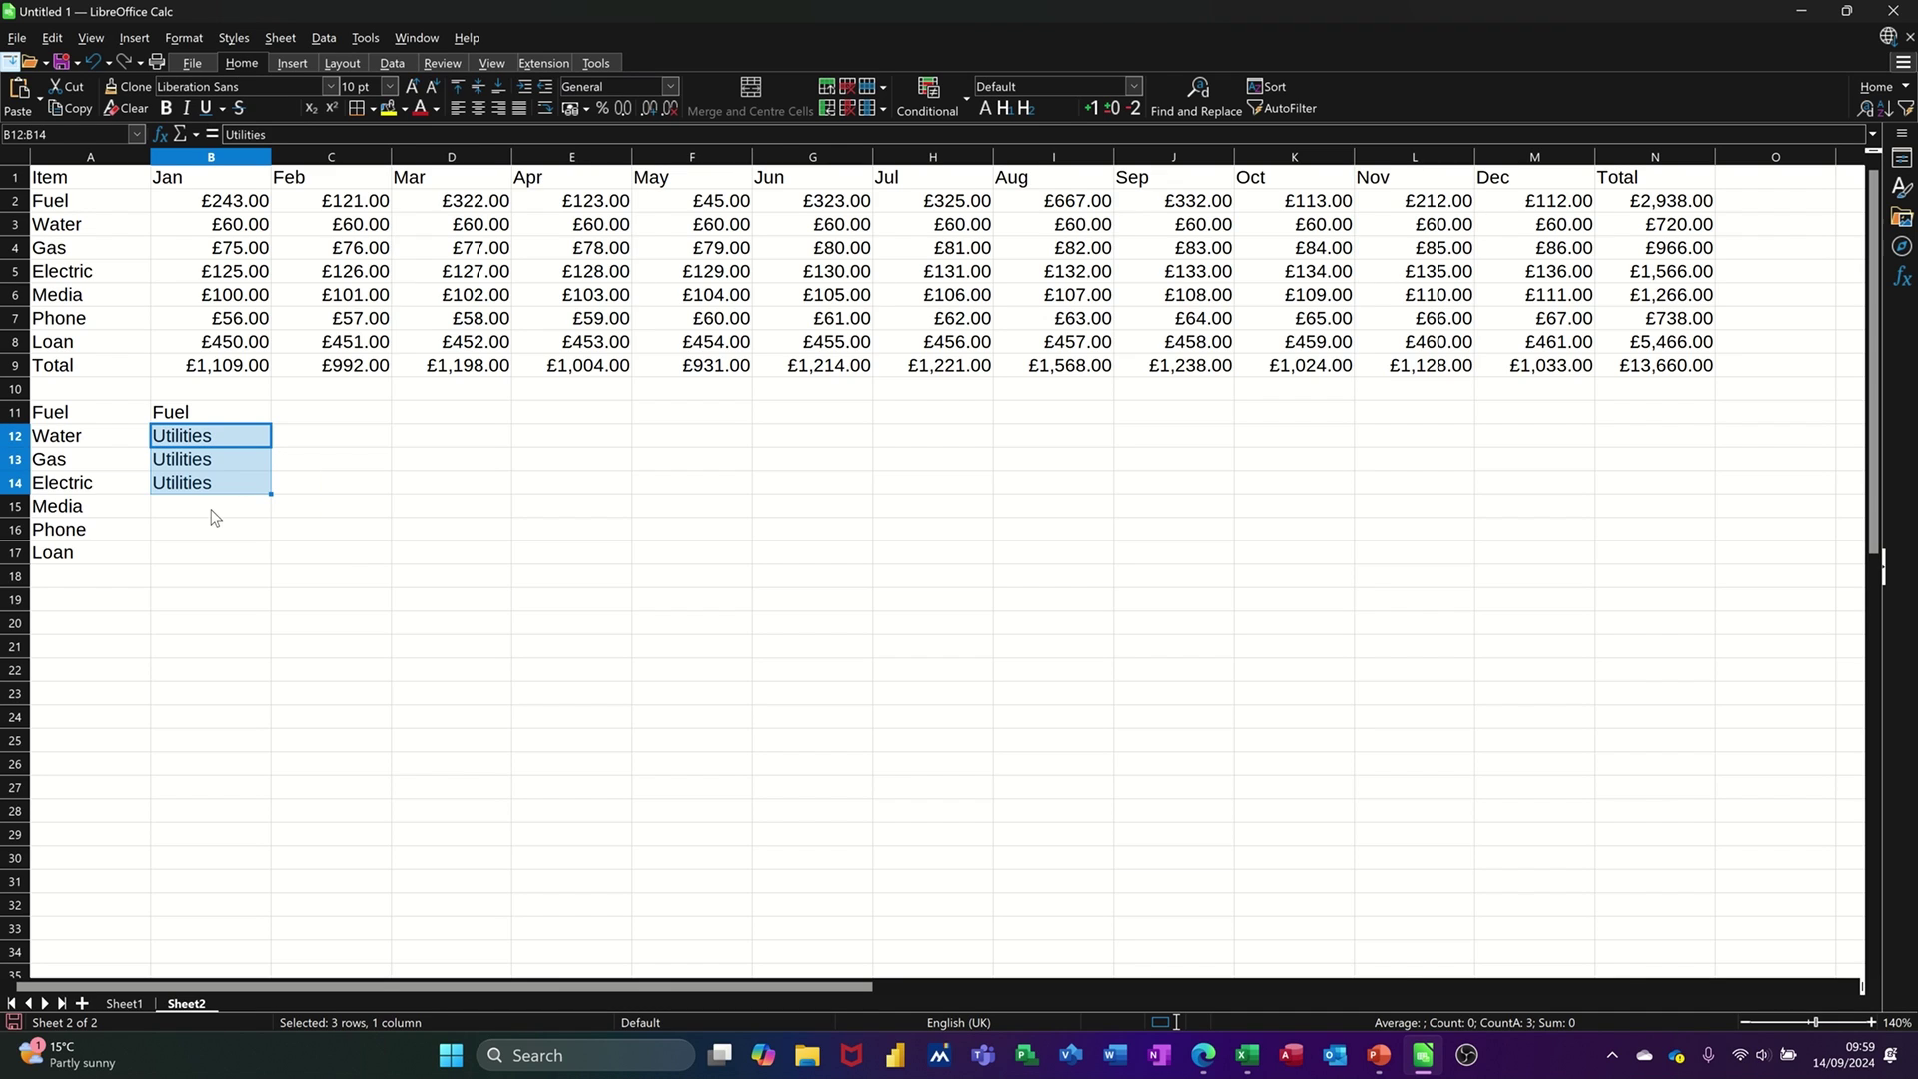
left_click(214, 512)
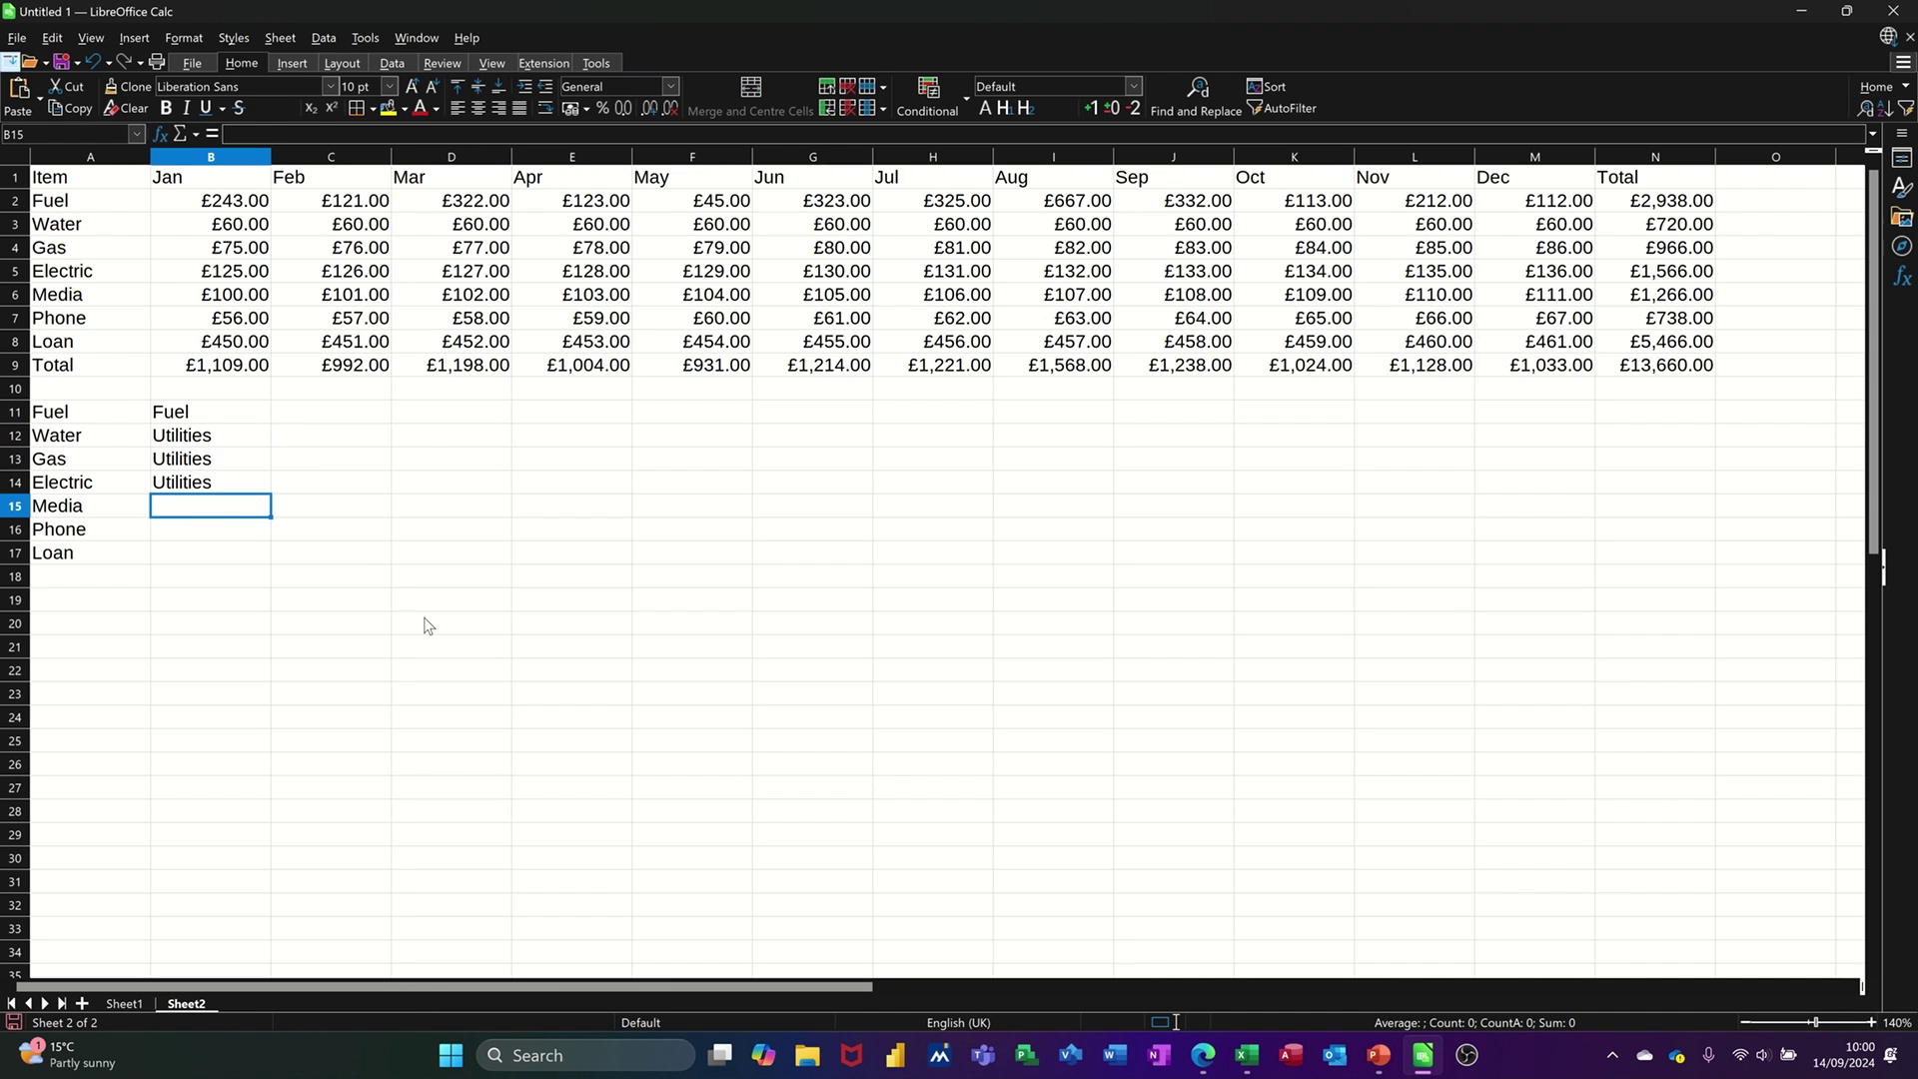
type("E")
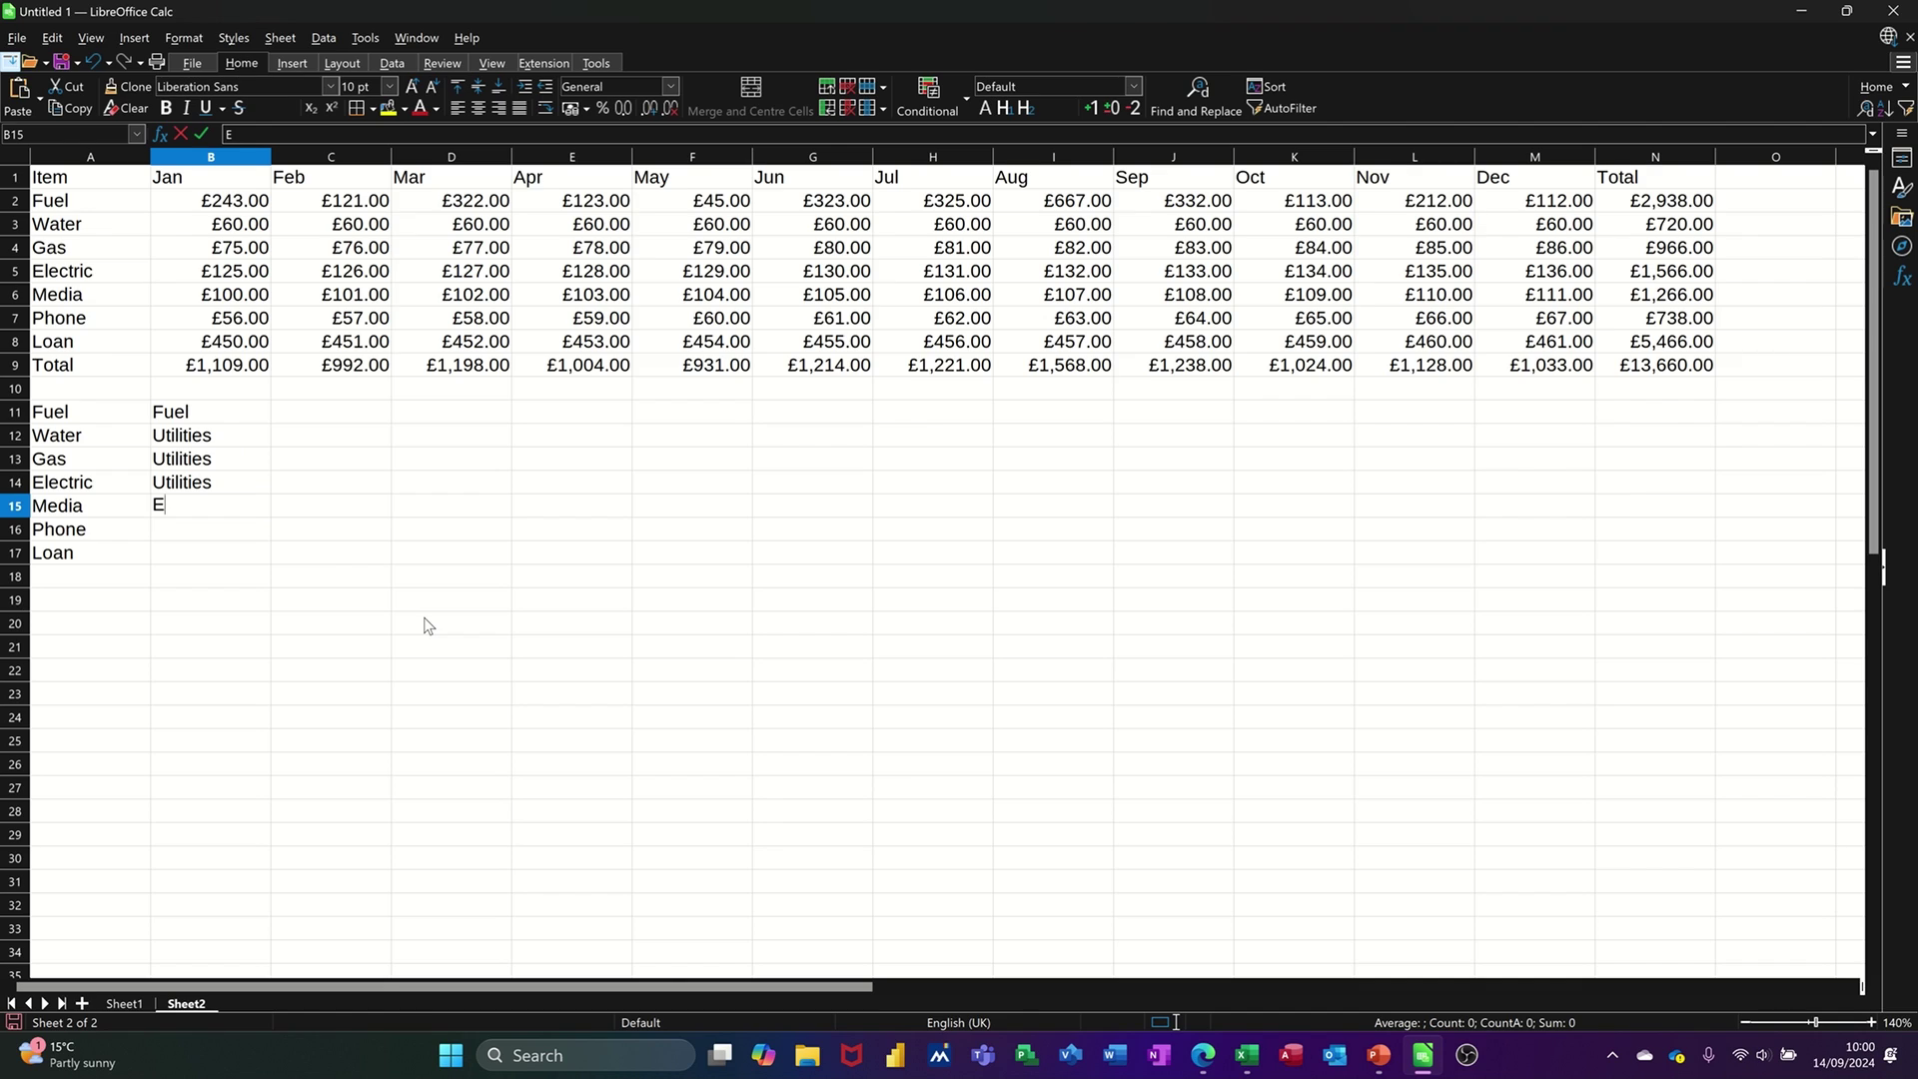
type("ntertainment")
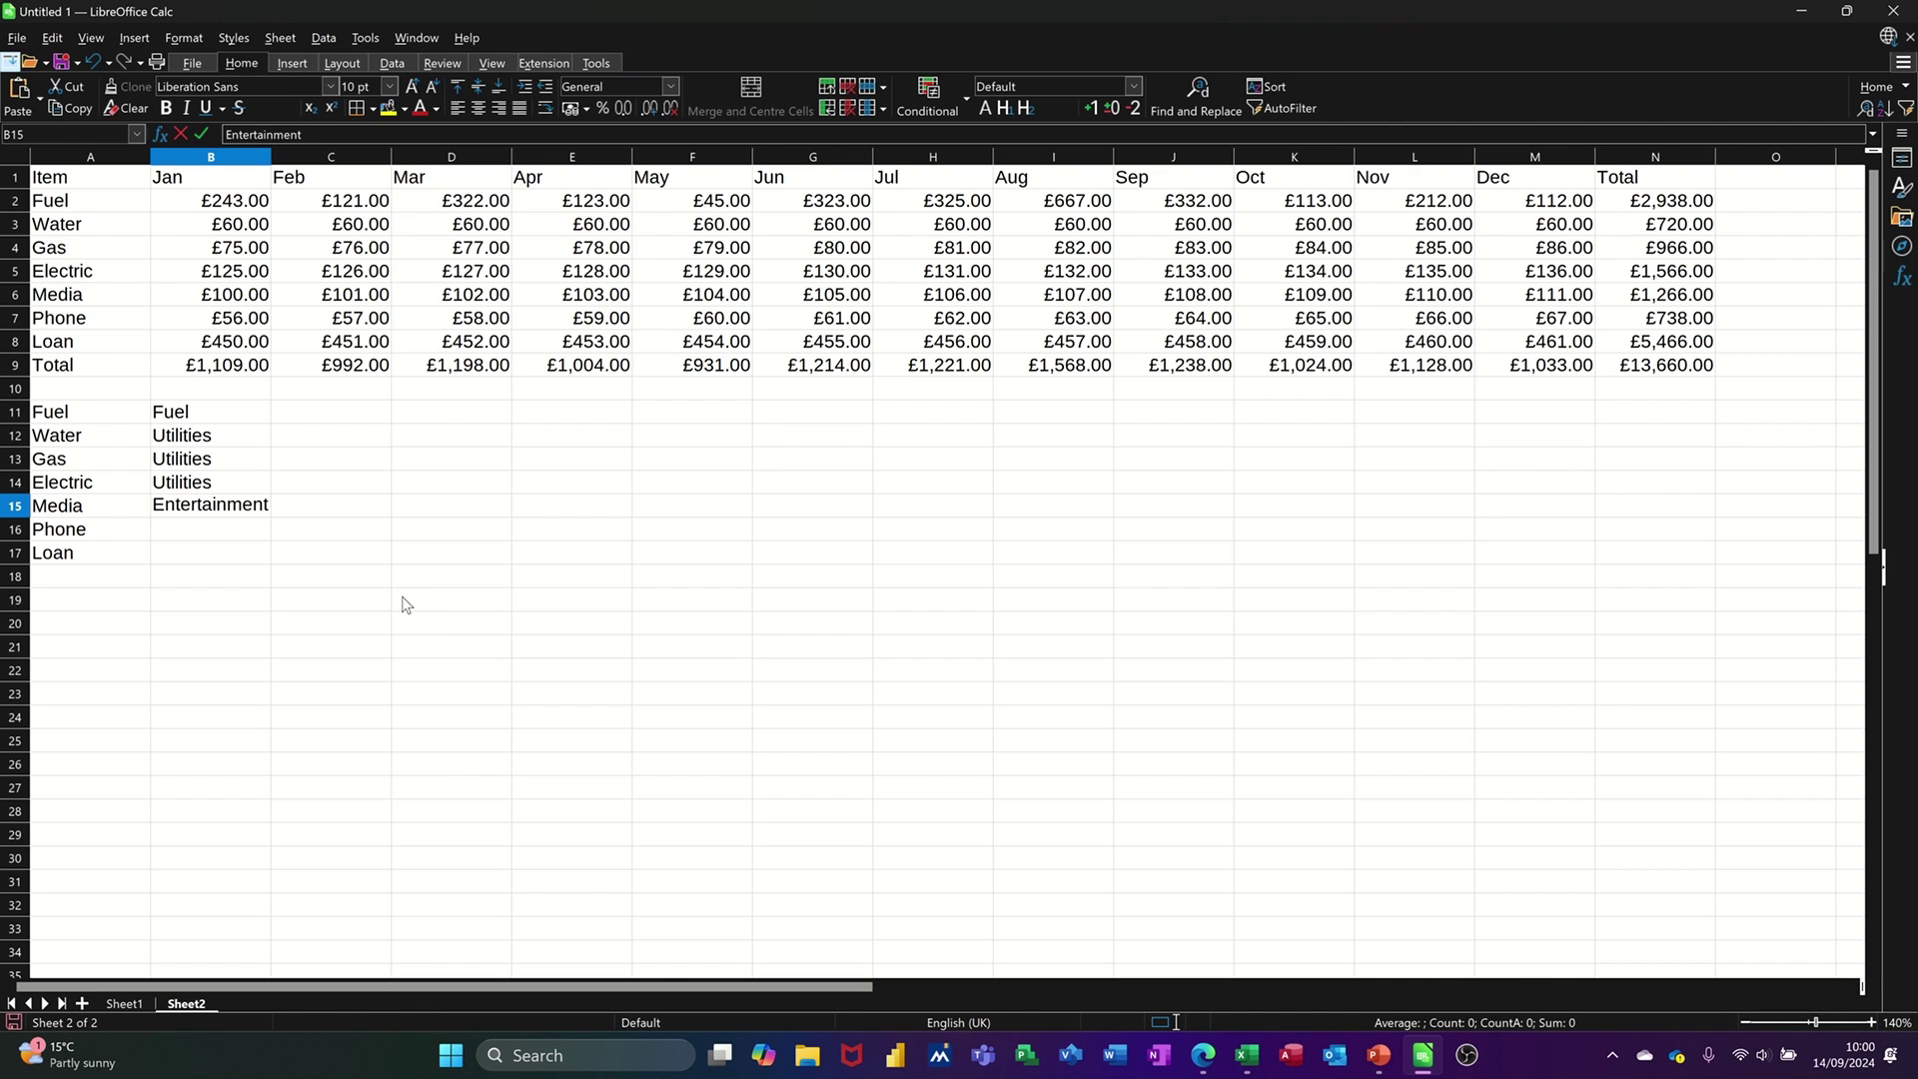
left_click(405, 599)
left_click(256, 508)
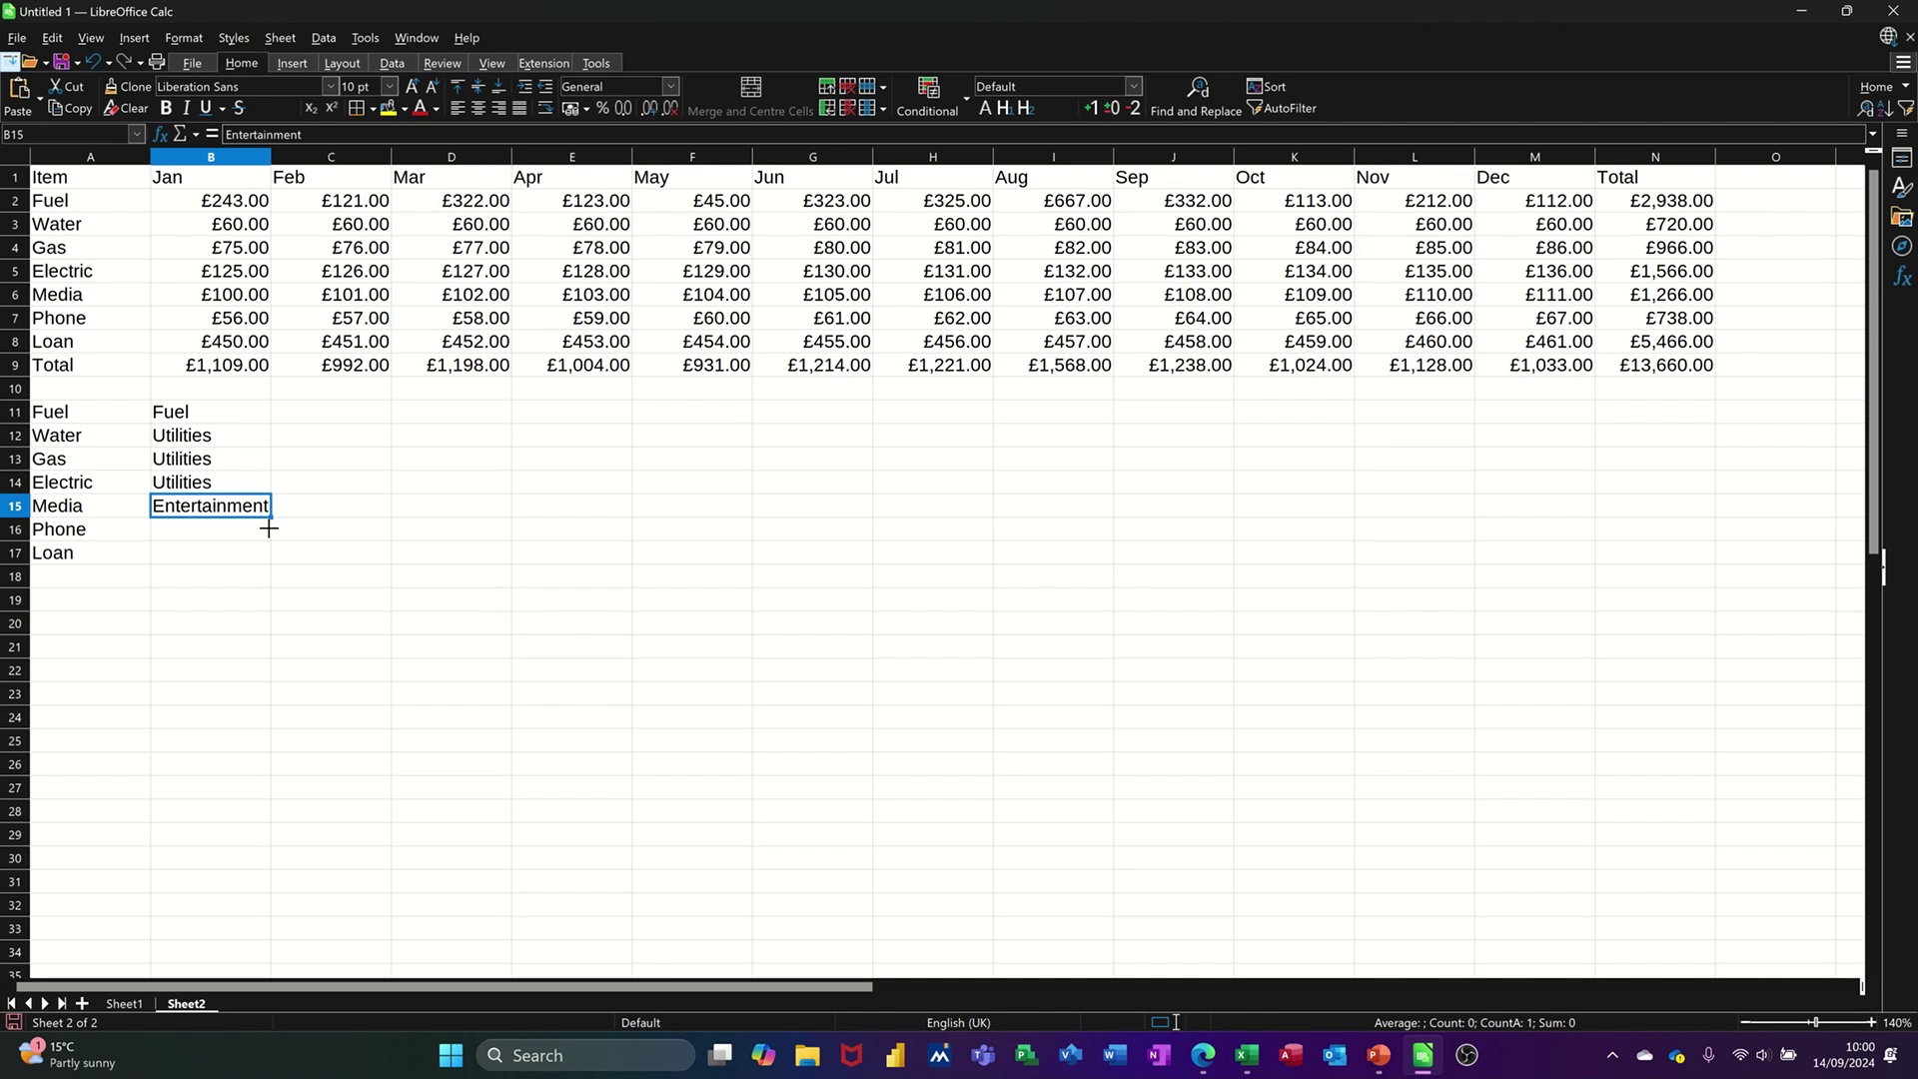
left_click_drag(268, 516, 264, 539)
left_click(206, 557)
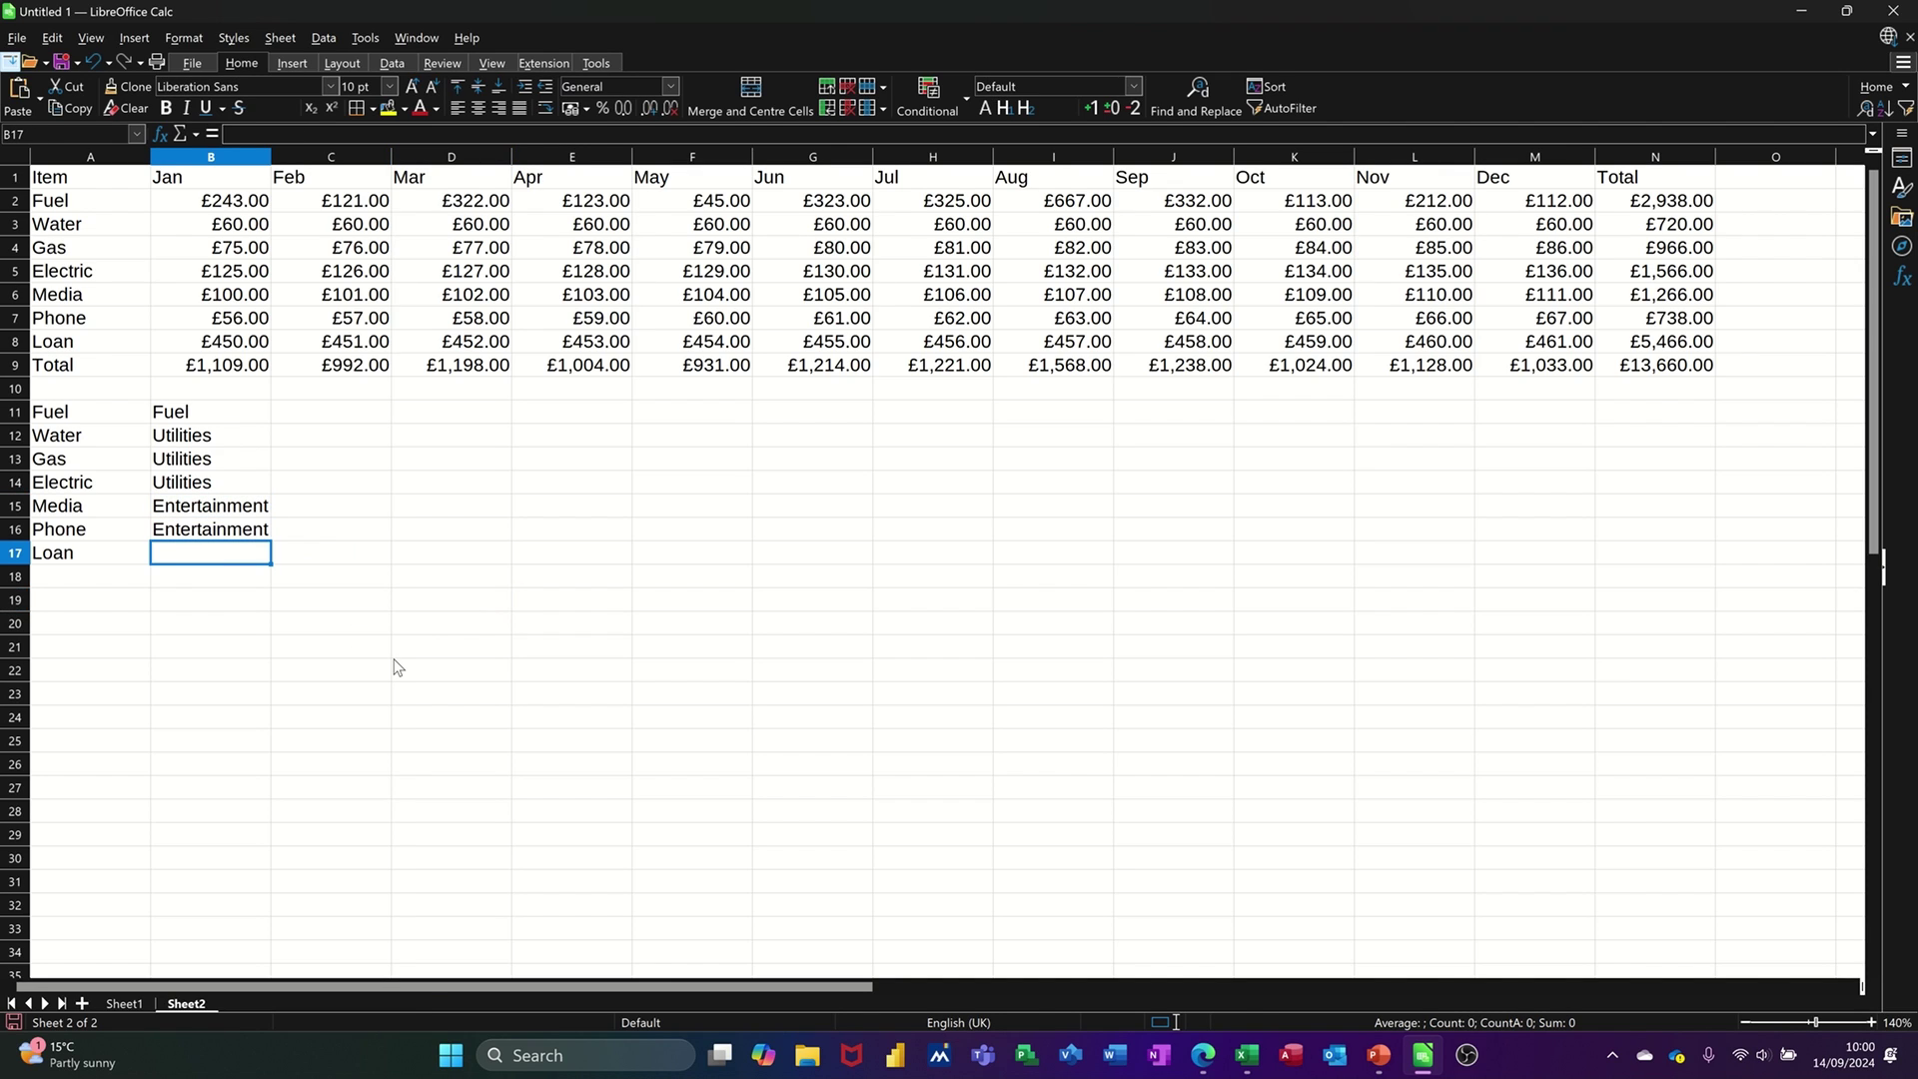
Categorise Loan as Loans and enter headings Fuel, Utilities, Entertainment, Loand across D11:G11
type("Loans")
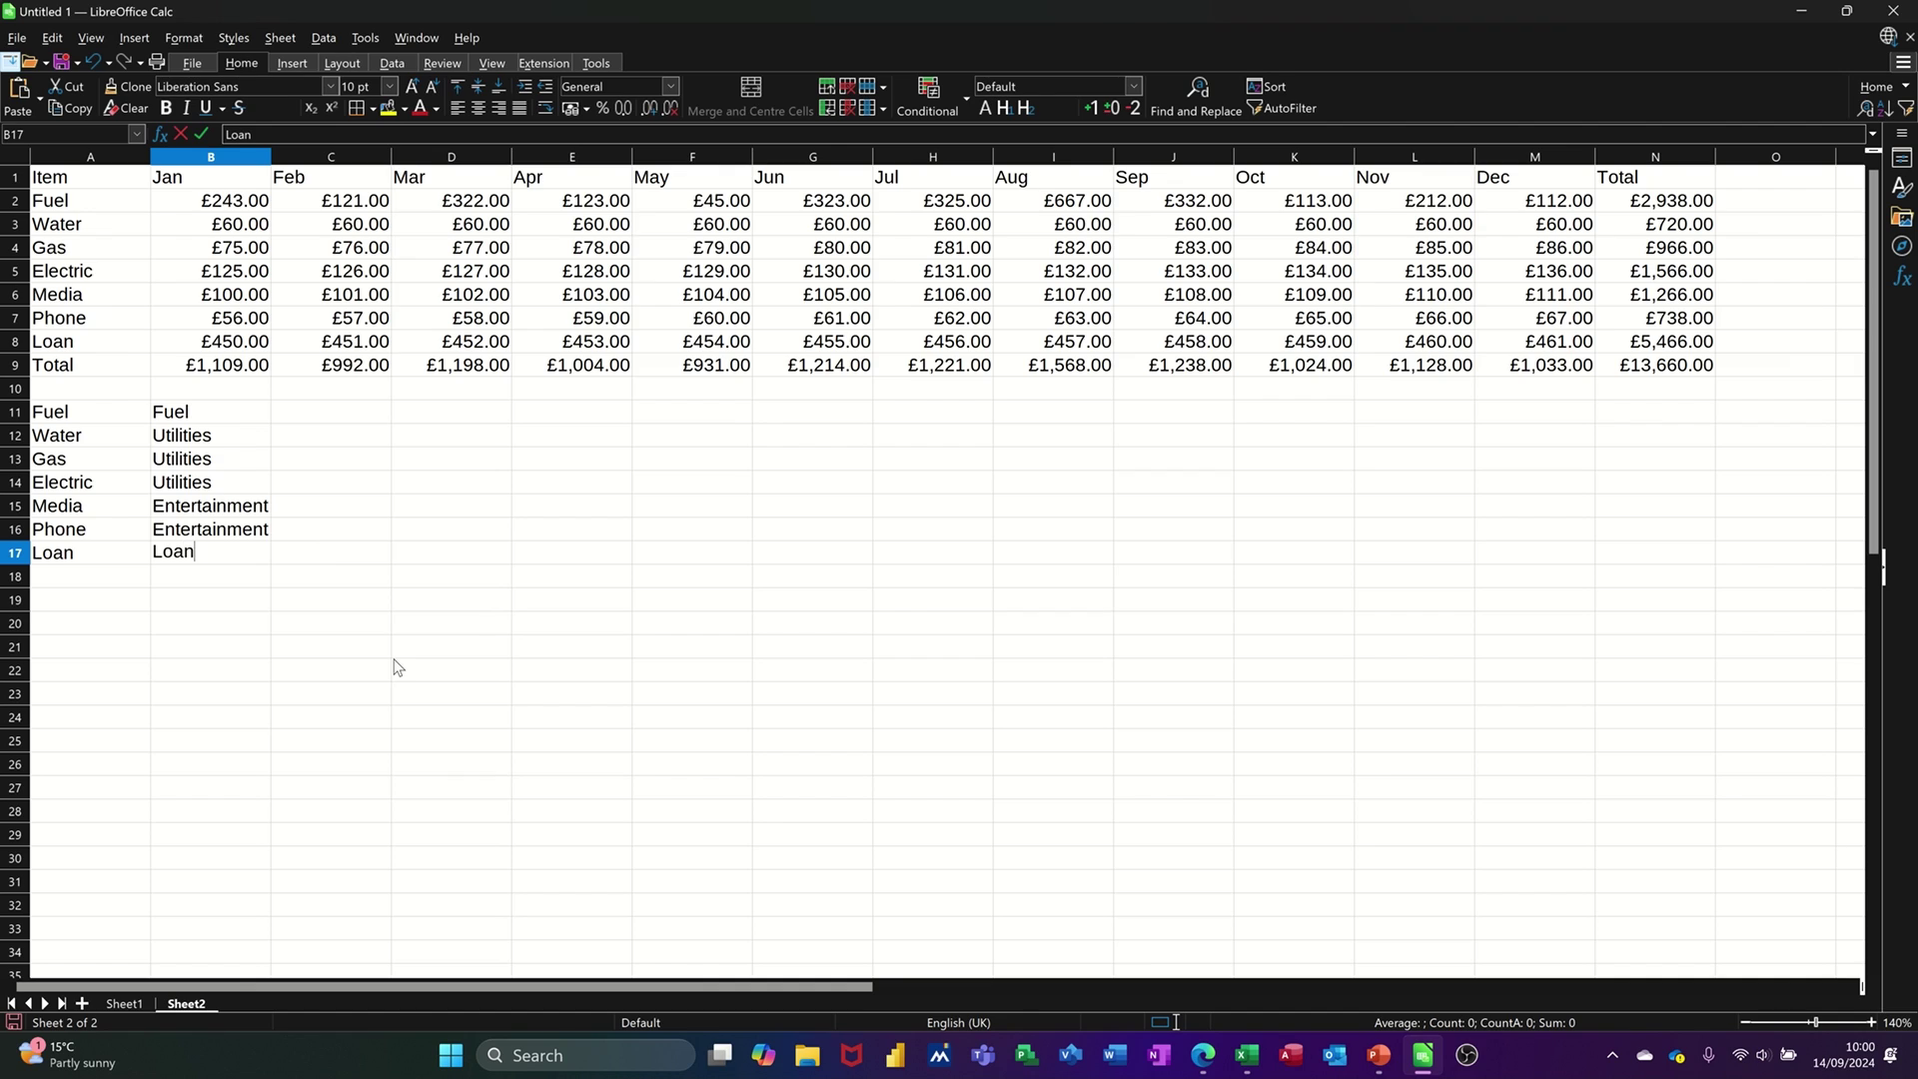
left_click(317, 438)
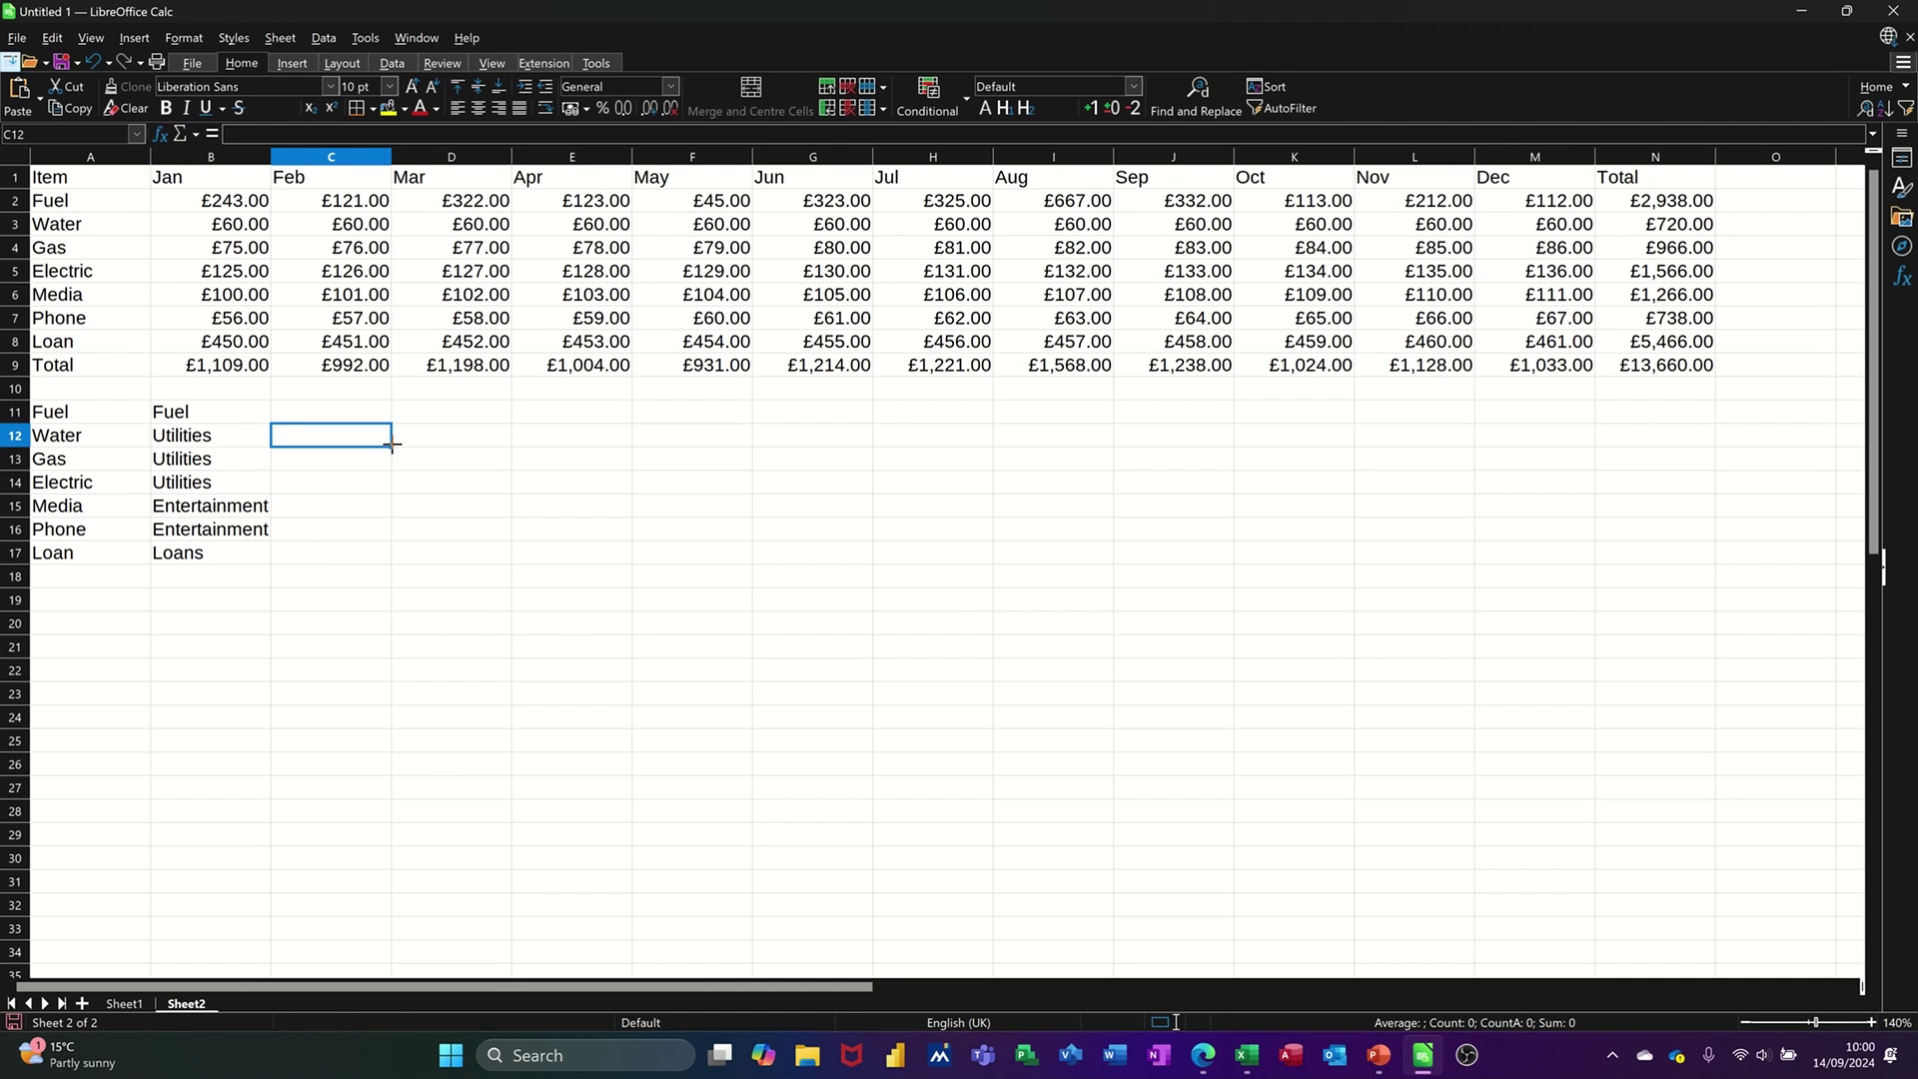
left_click(442, 420)
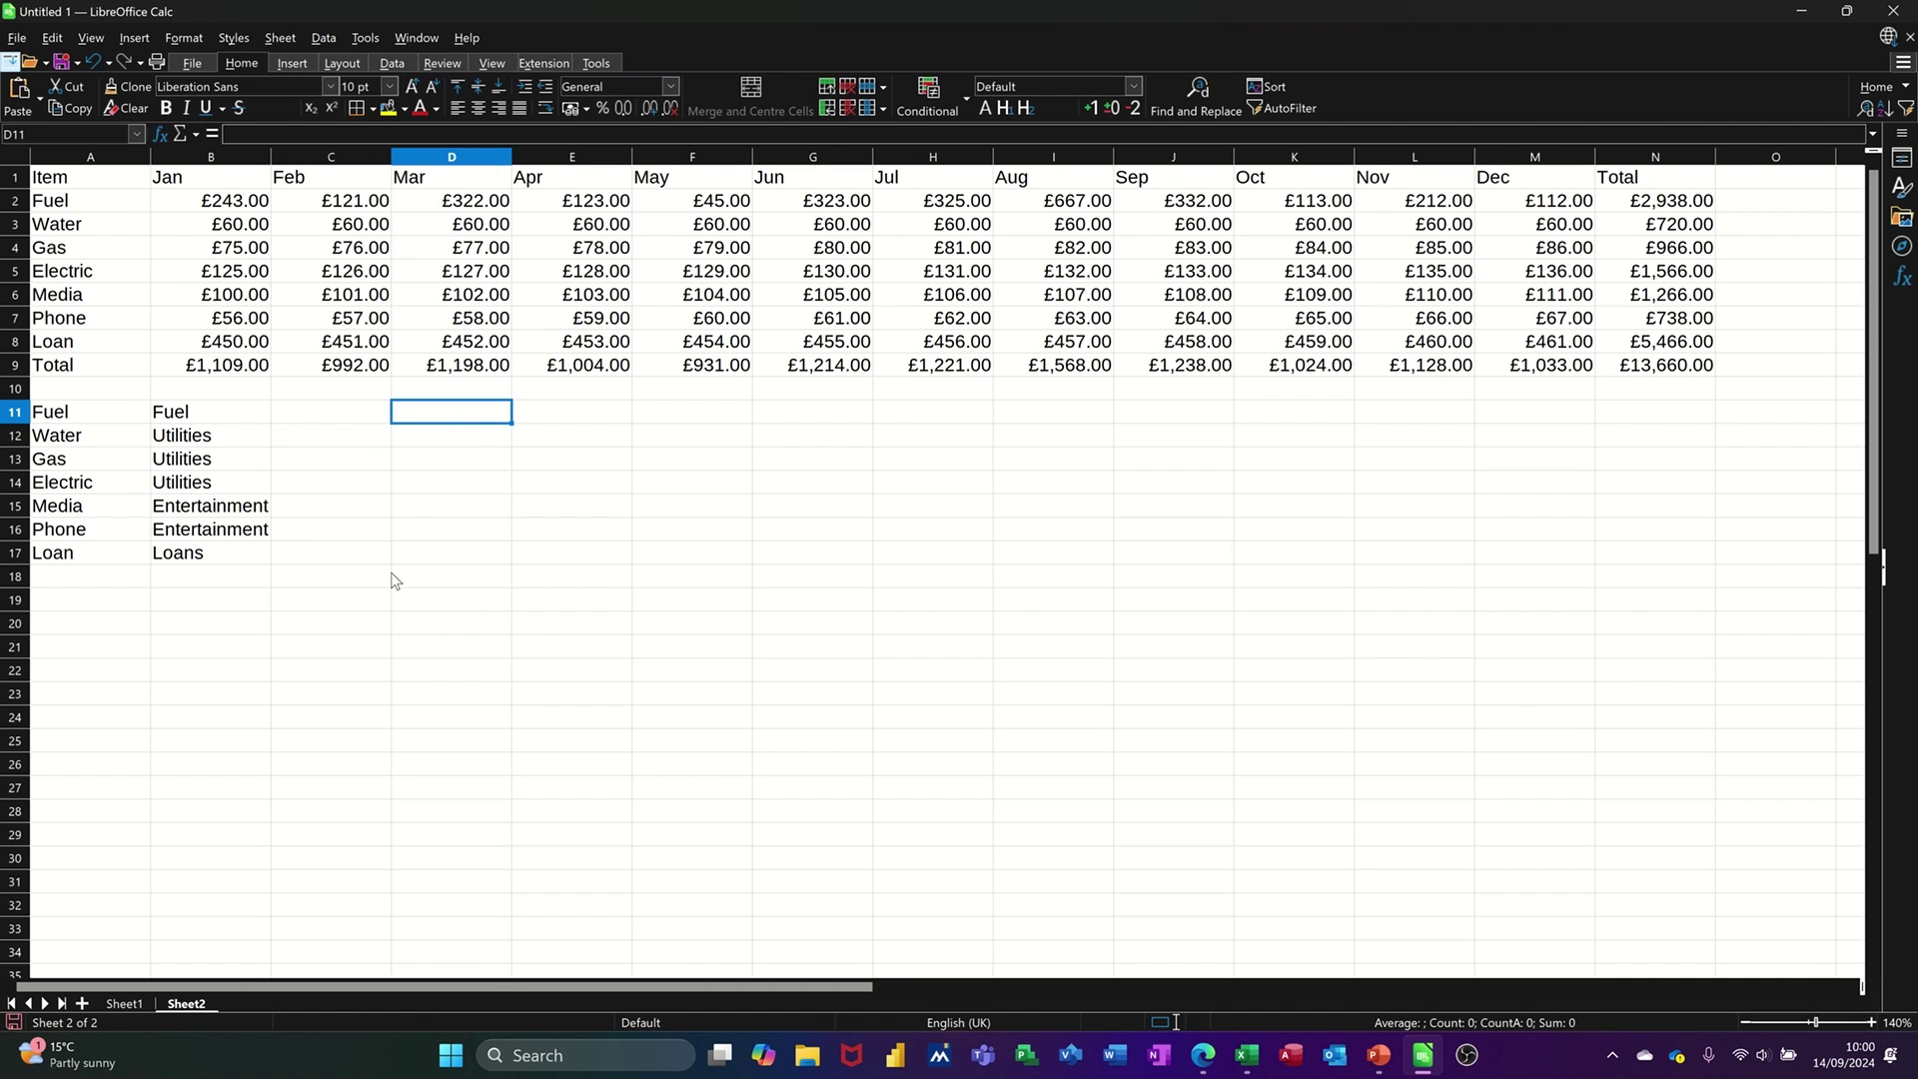
type("F")
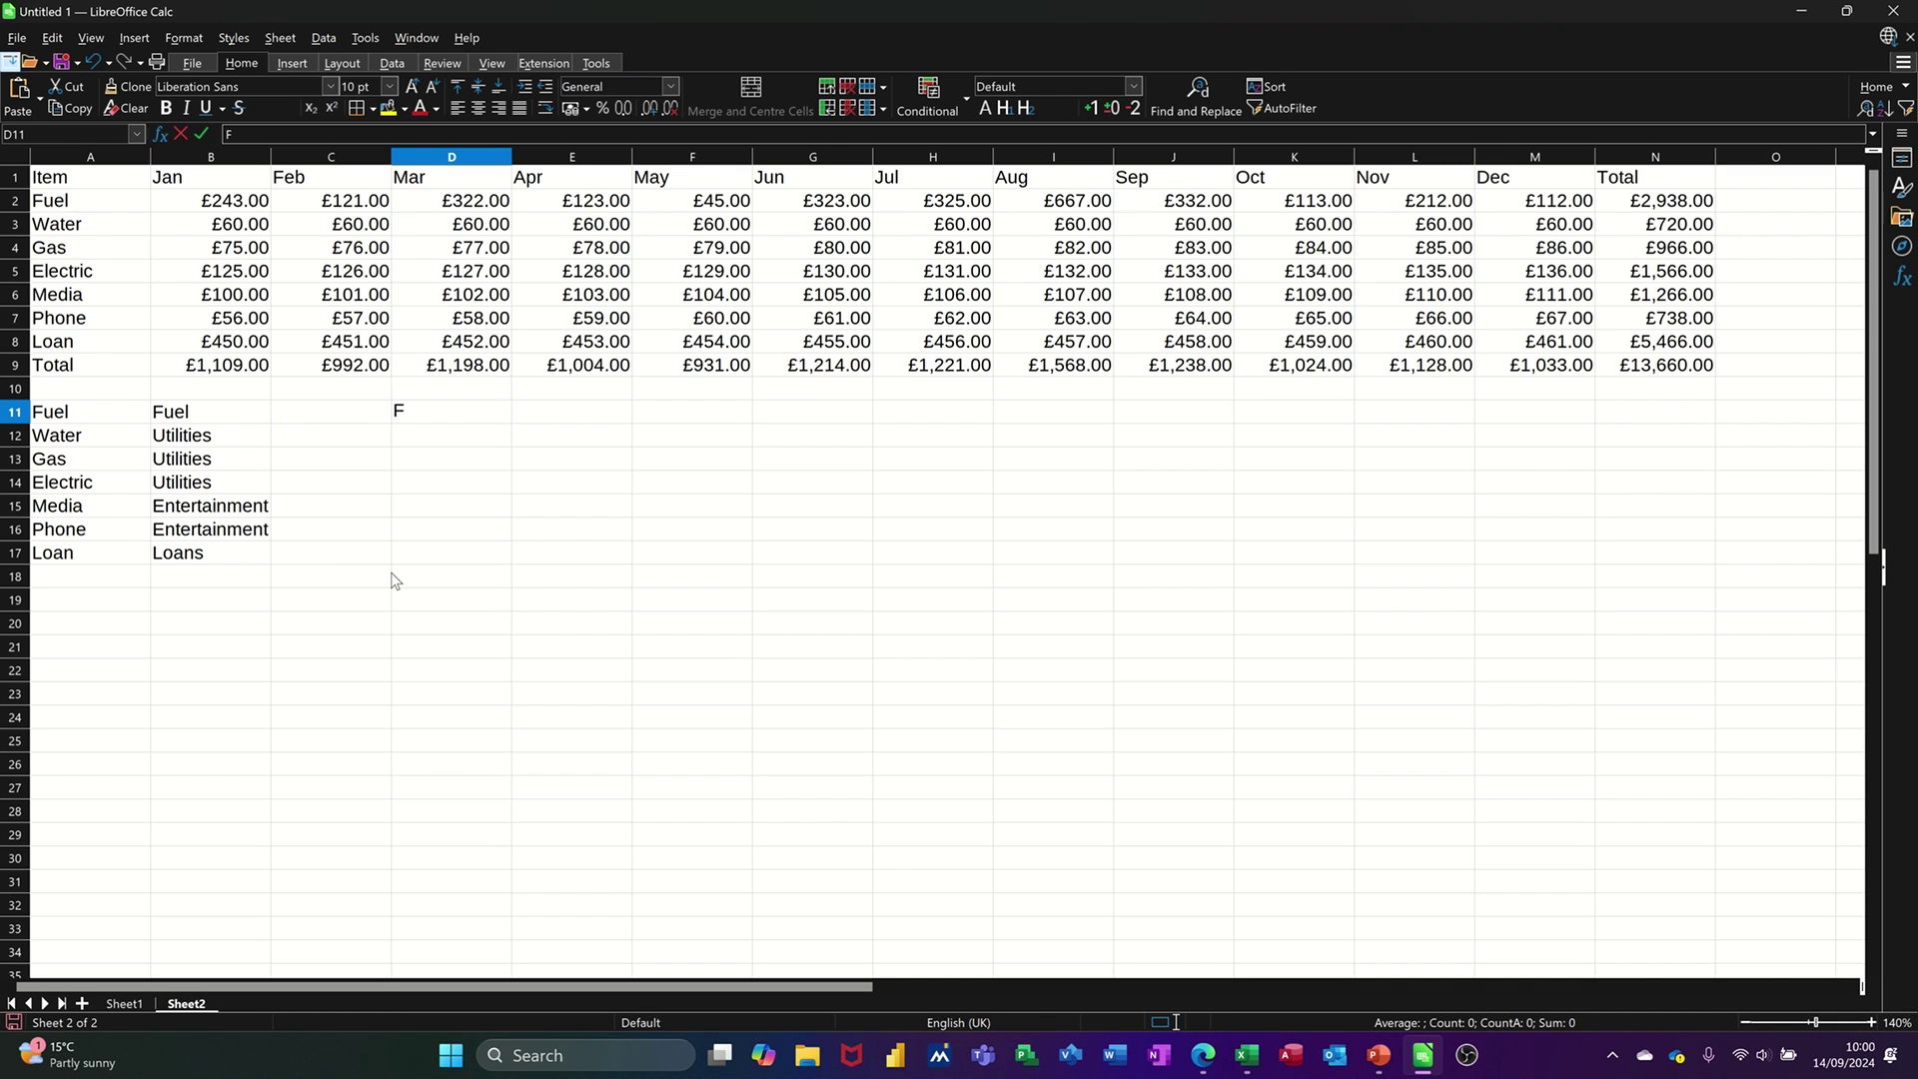
type("uel")
key("Tab")
type("Ut")
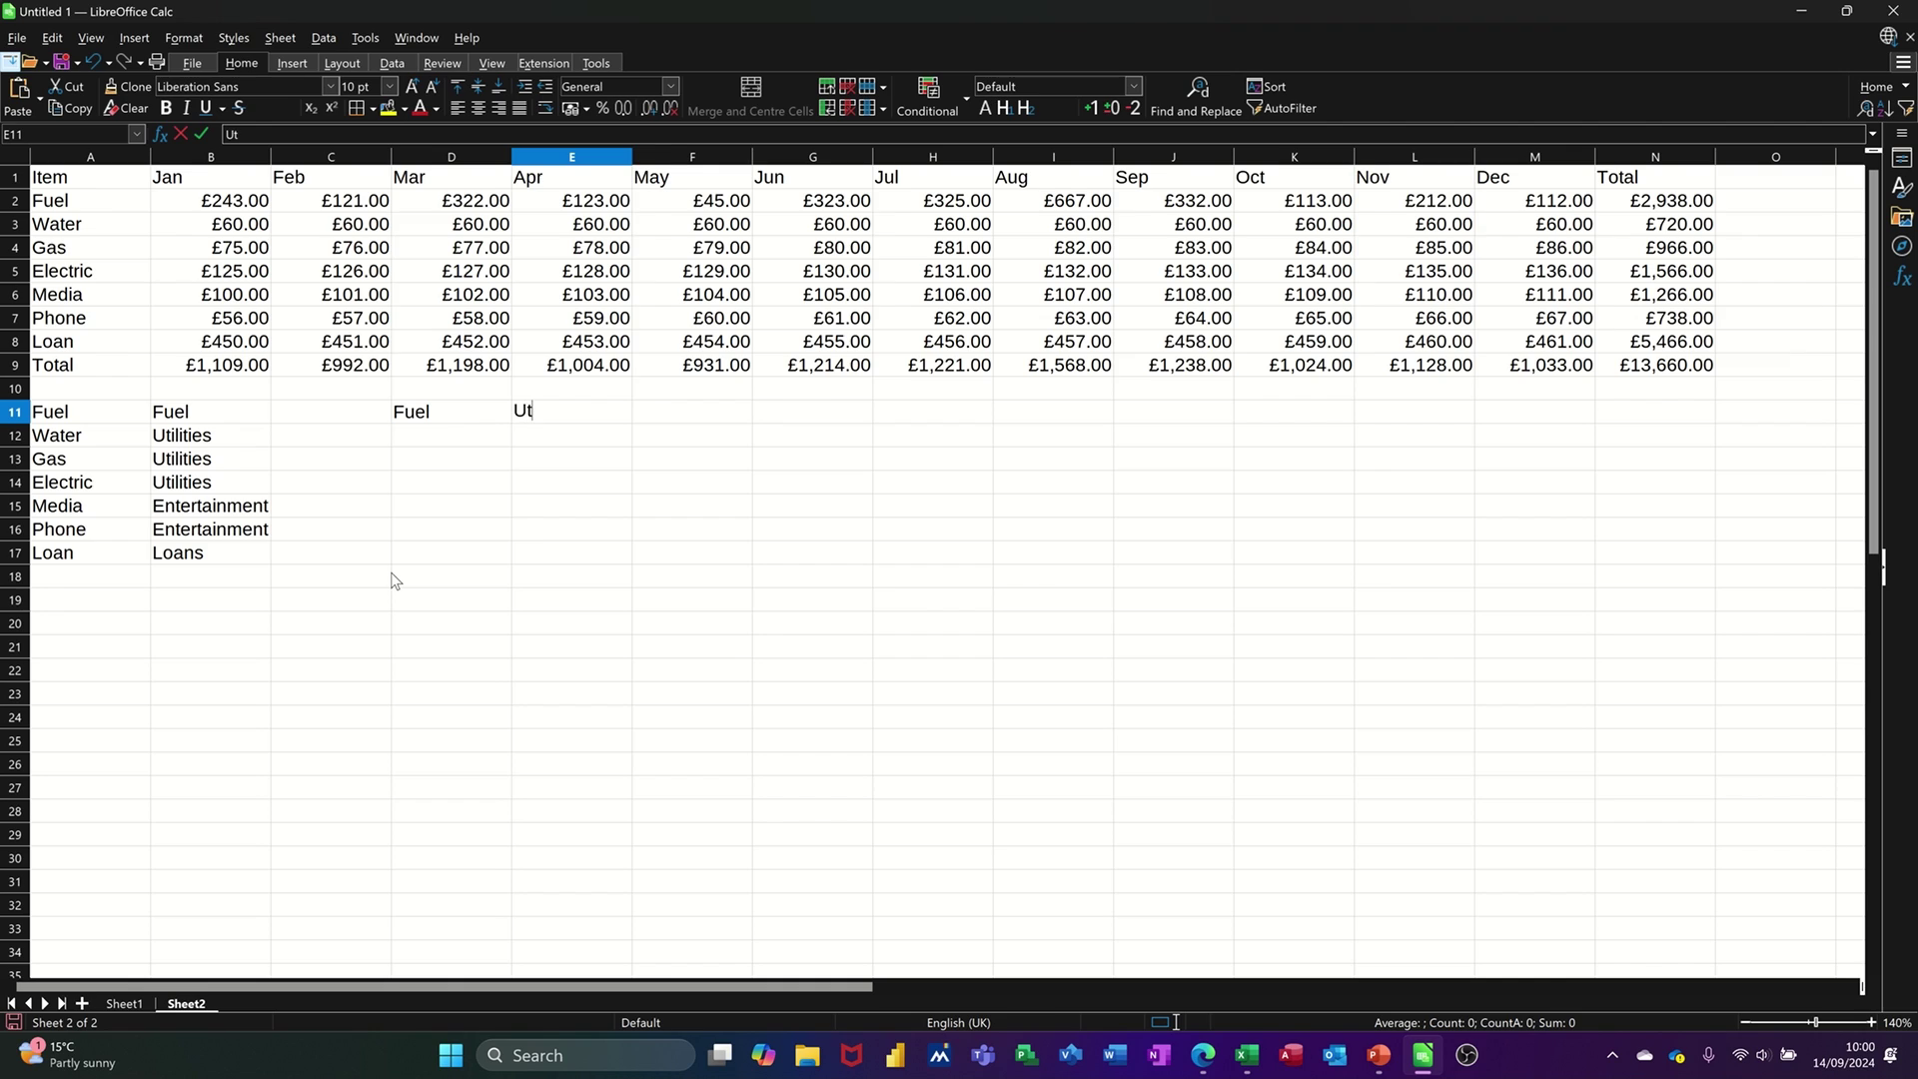
type("ilities")
key("Tab")
type("En")
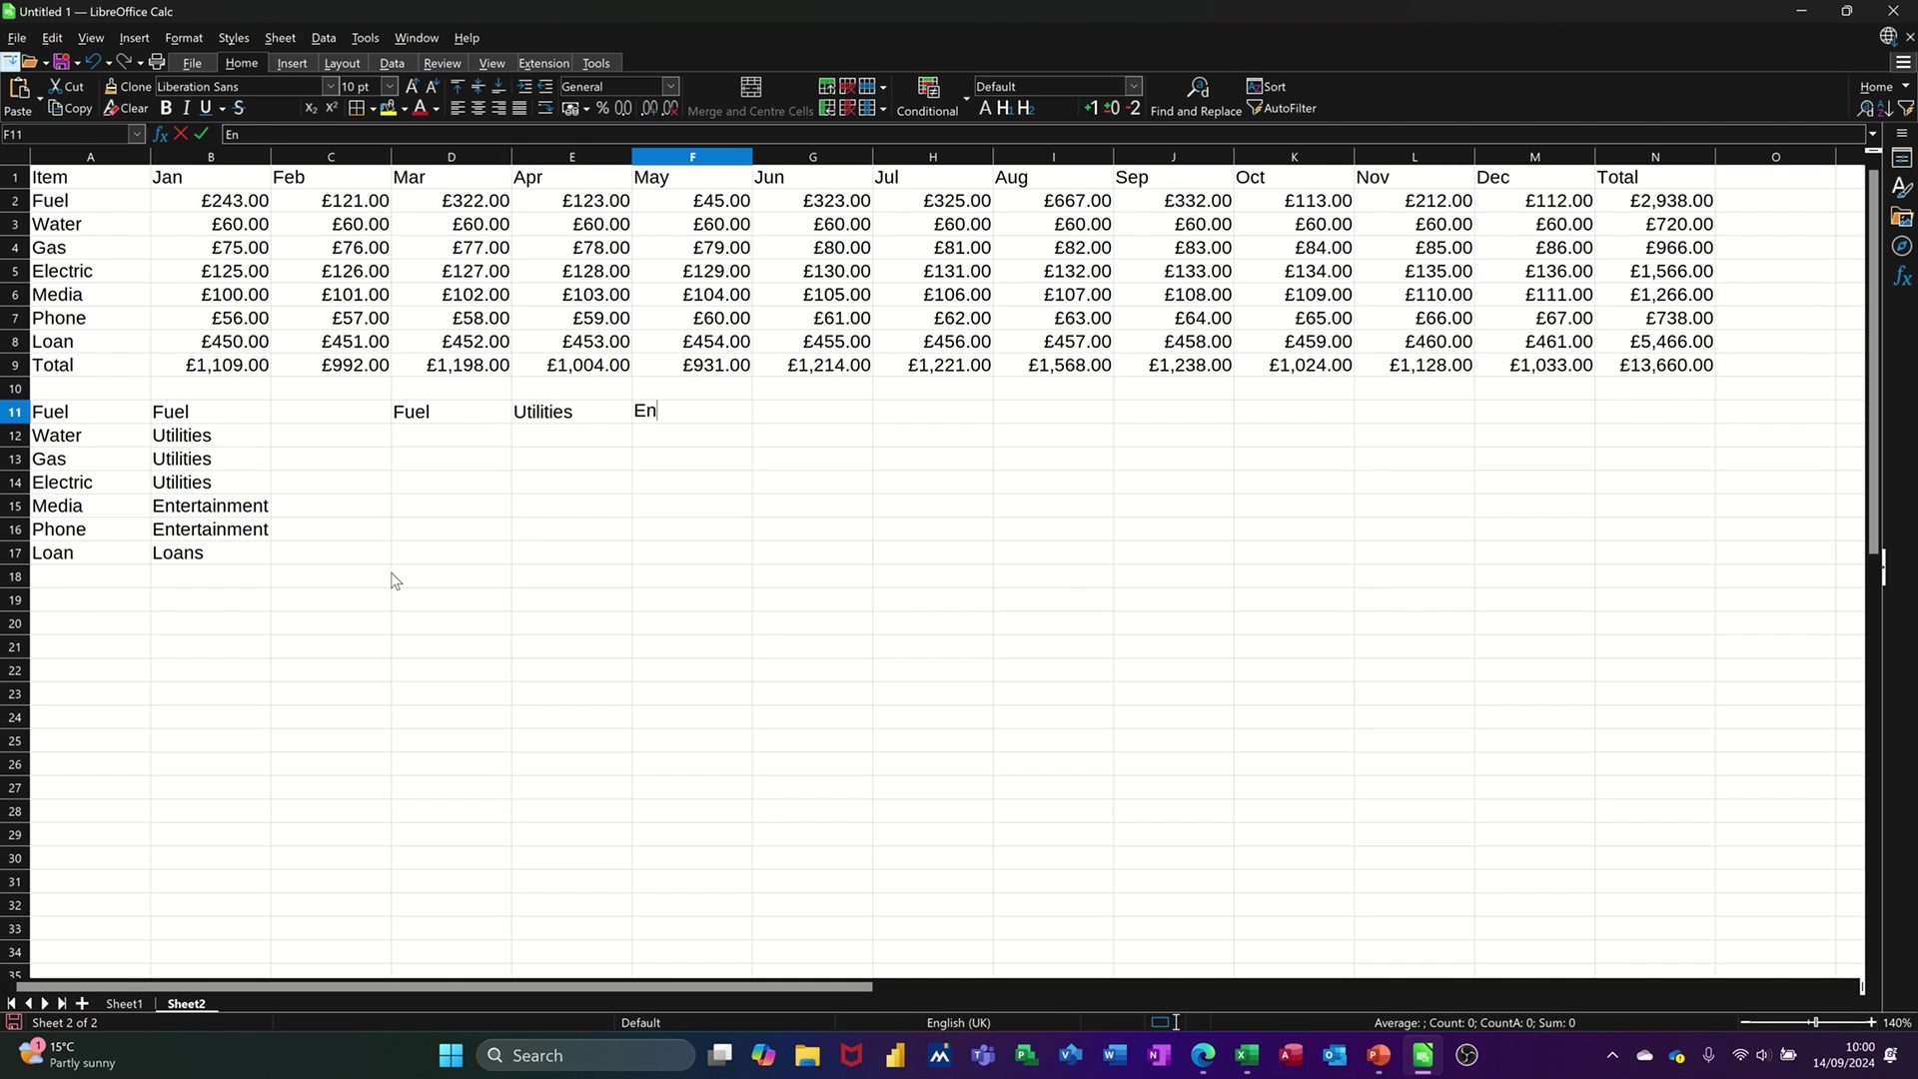
type("tertainment")
key("Tab")
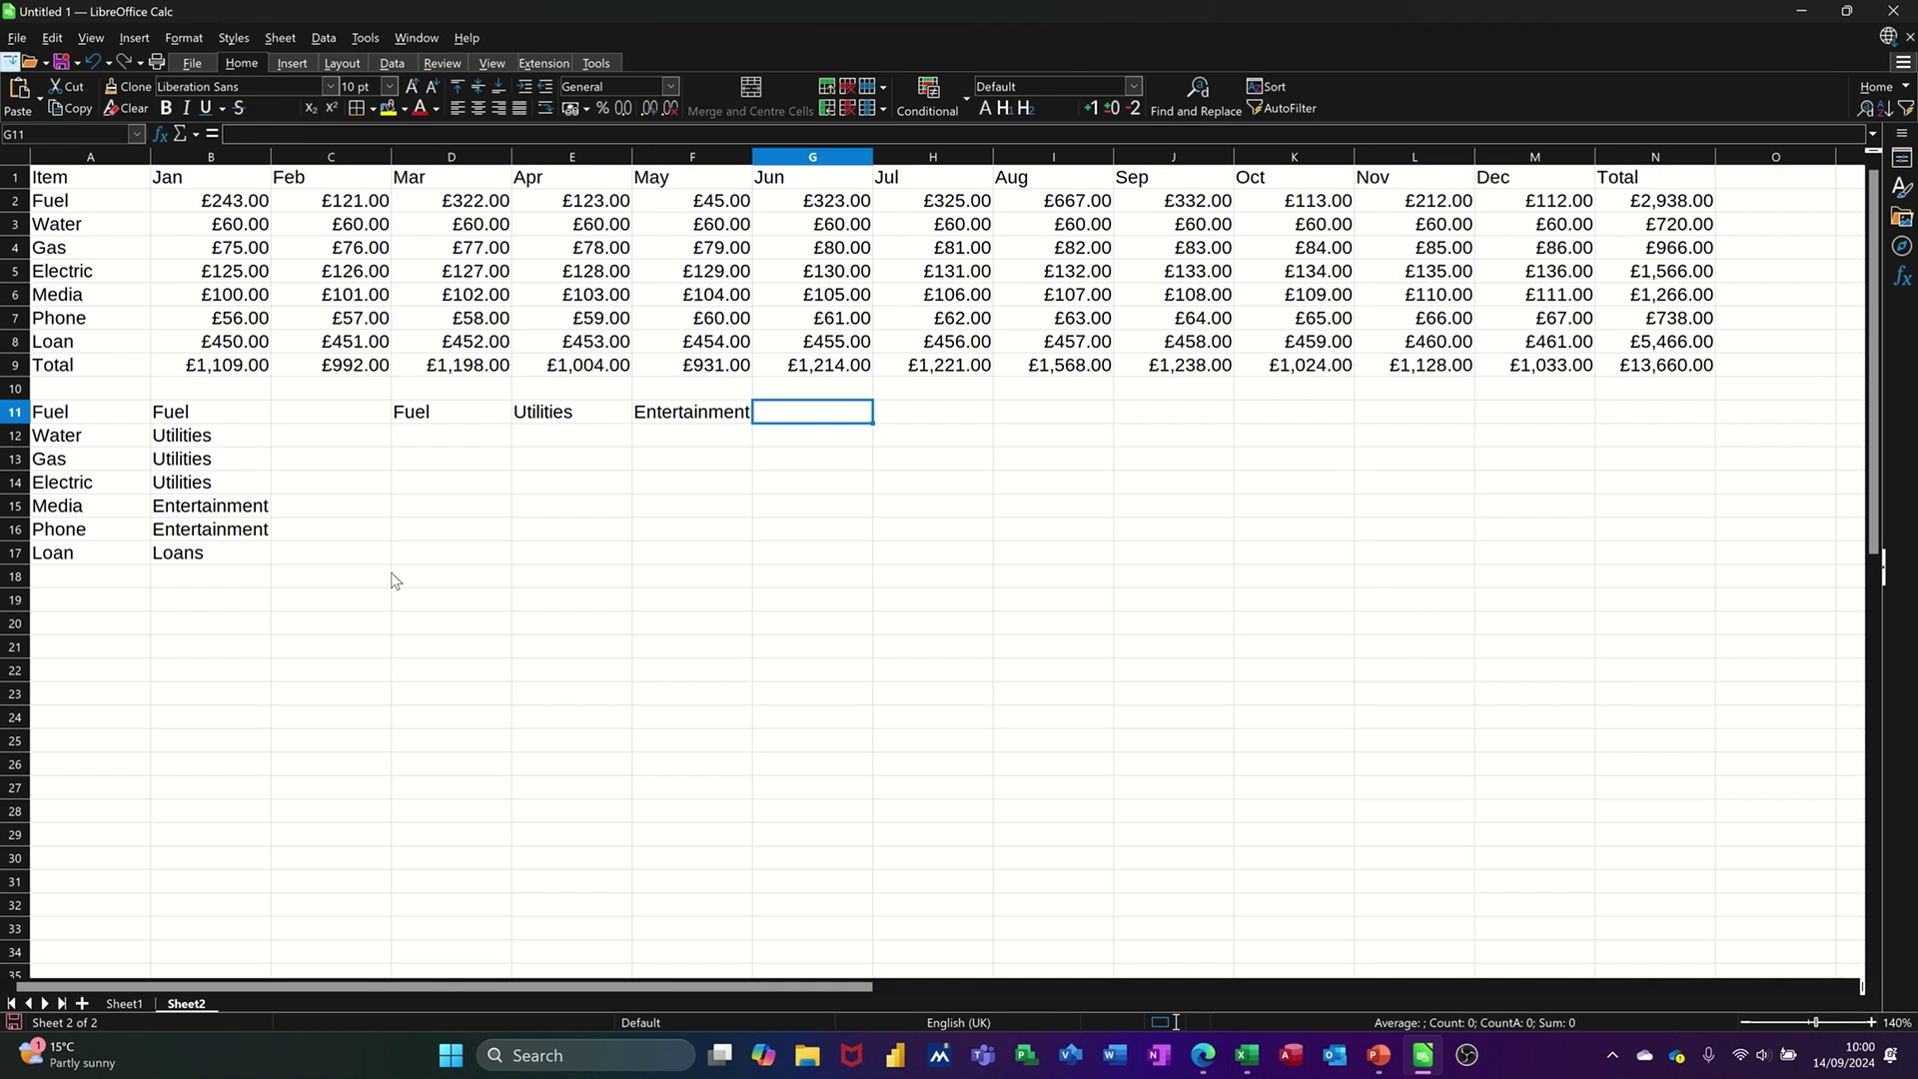
type("Loand")
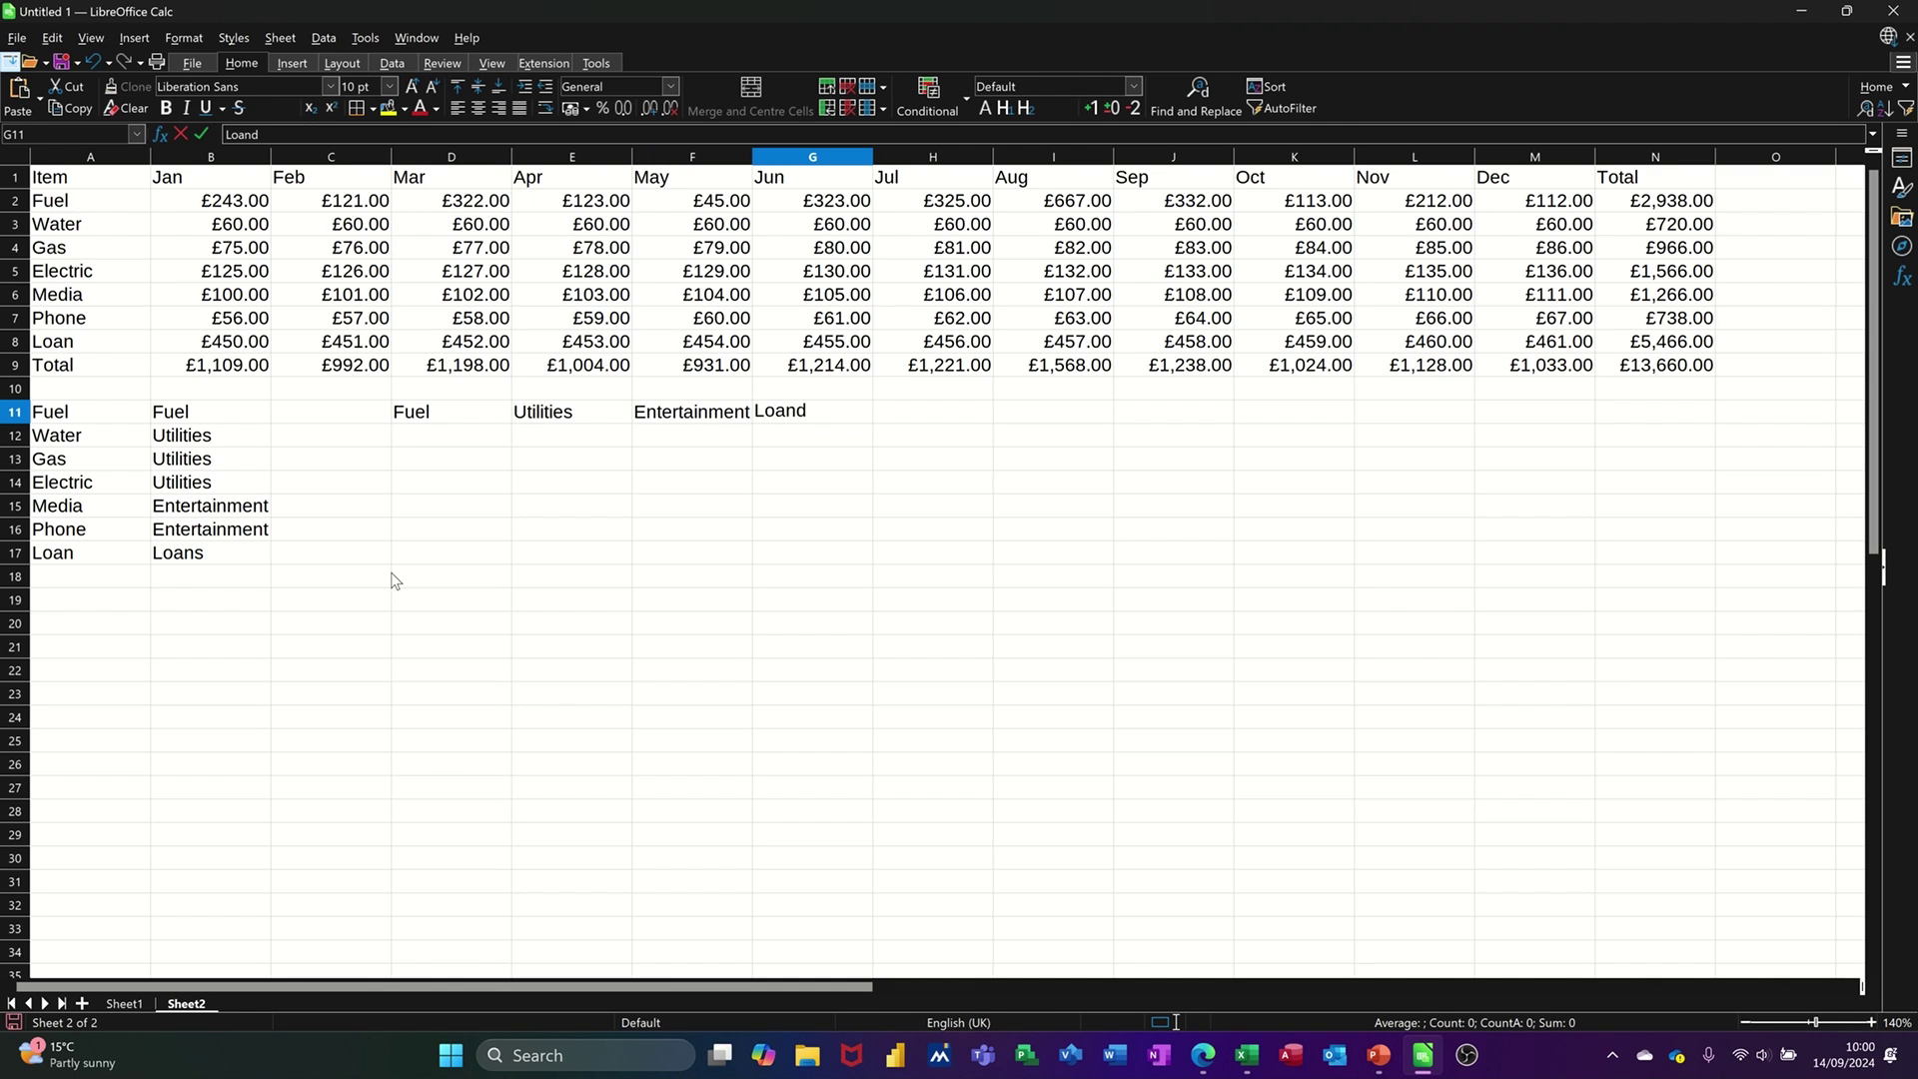
left_click(638, 532)
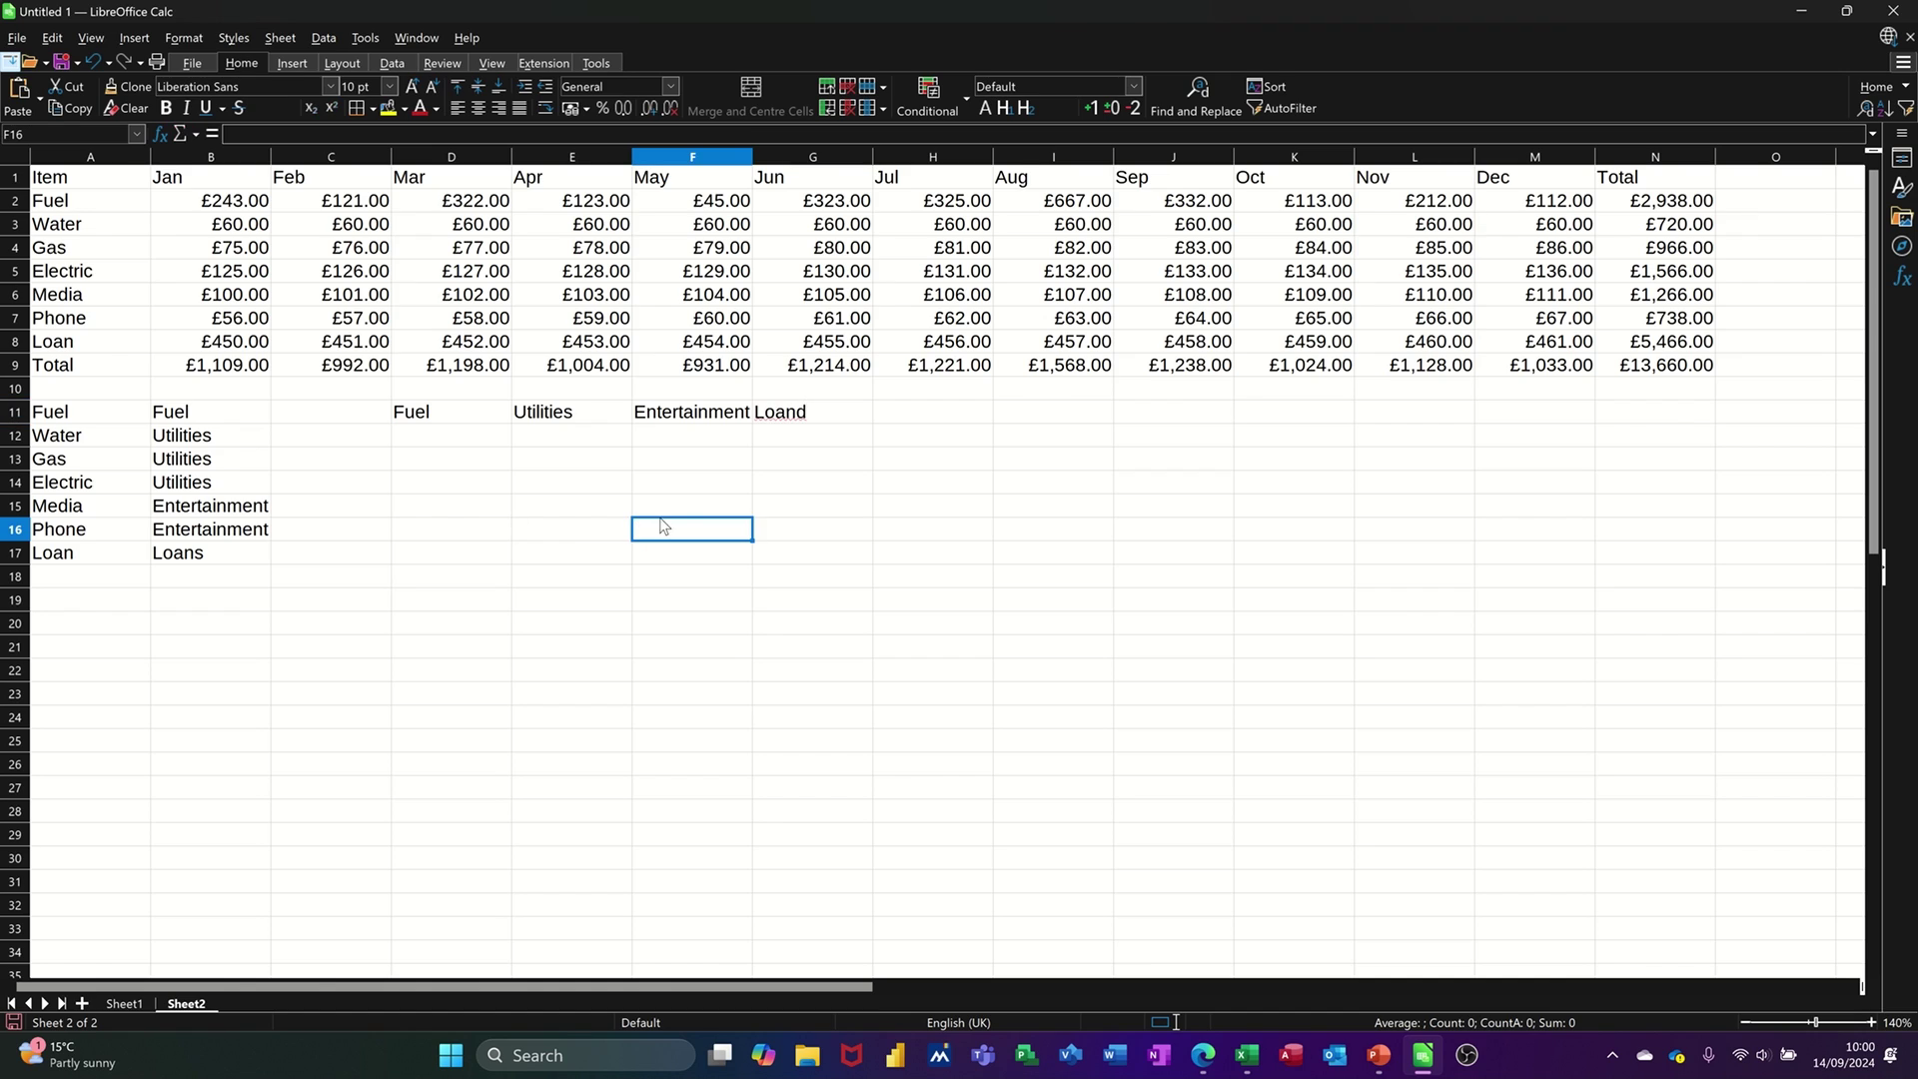
Correct the G11 heading from 'Loand' to 'Loans'
left_click(825, 420)
double_click(821, 417)
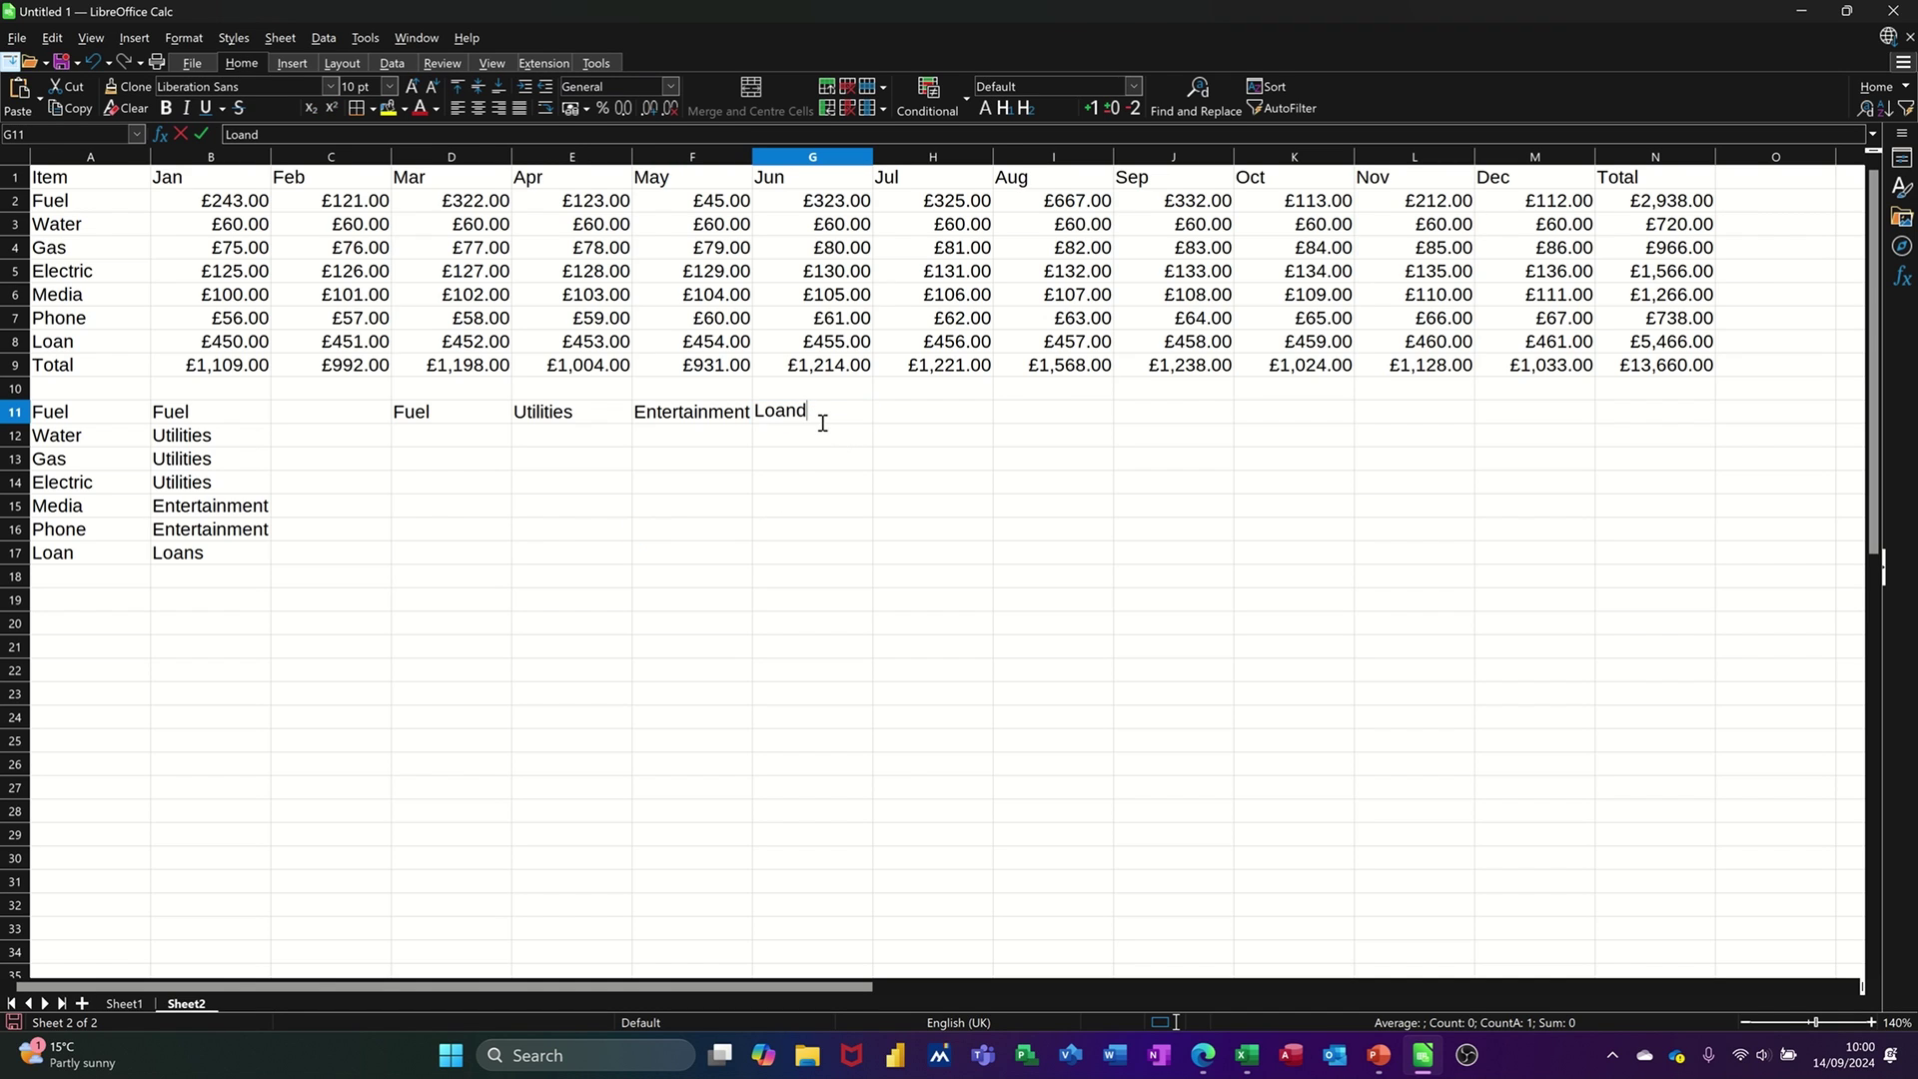
key("BackSpace")
type("s")
left_click(909, 459)
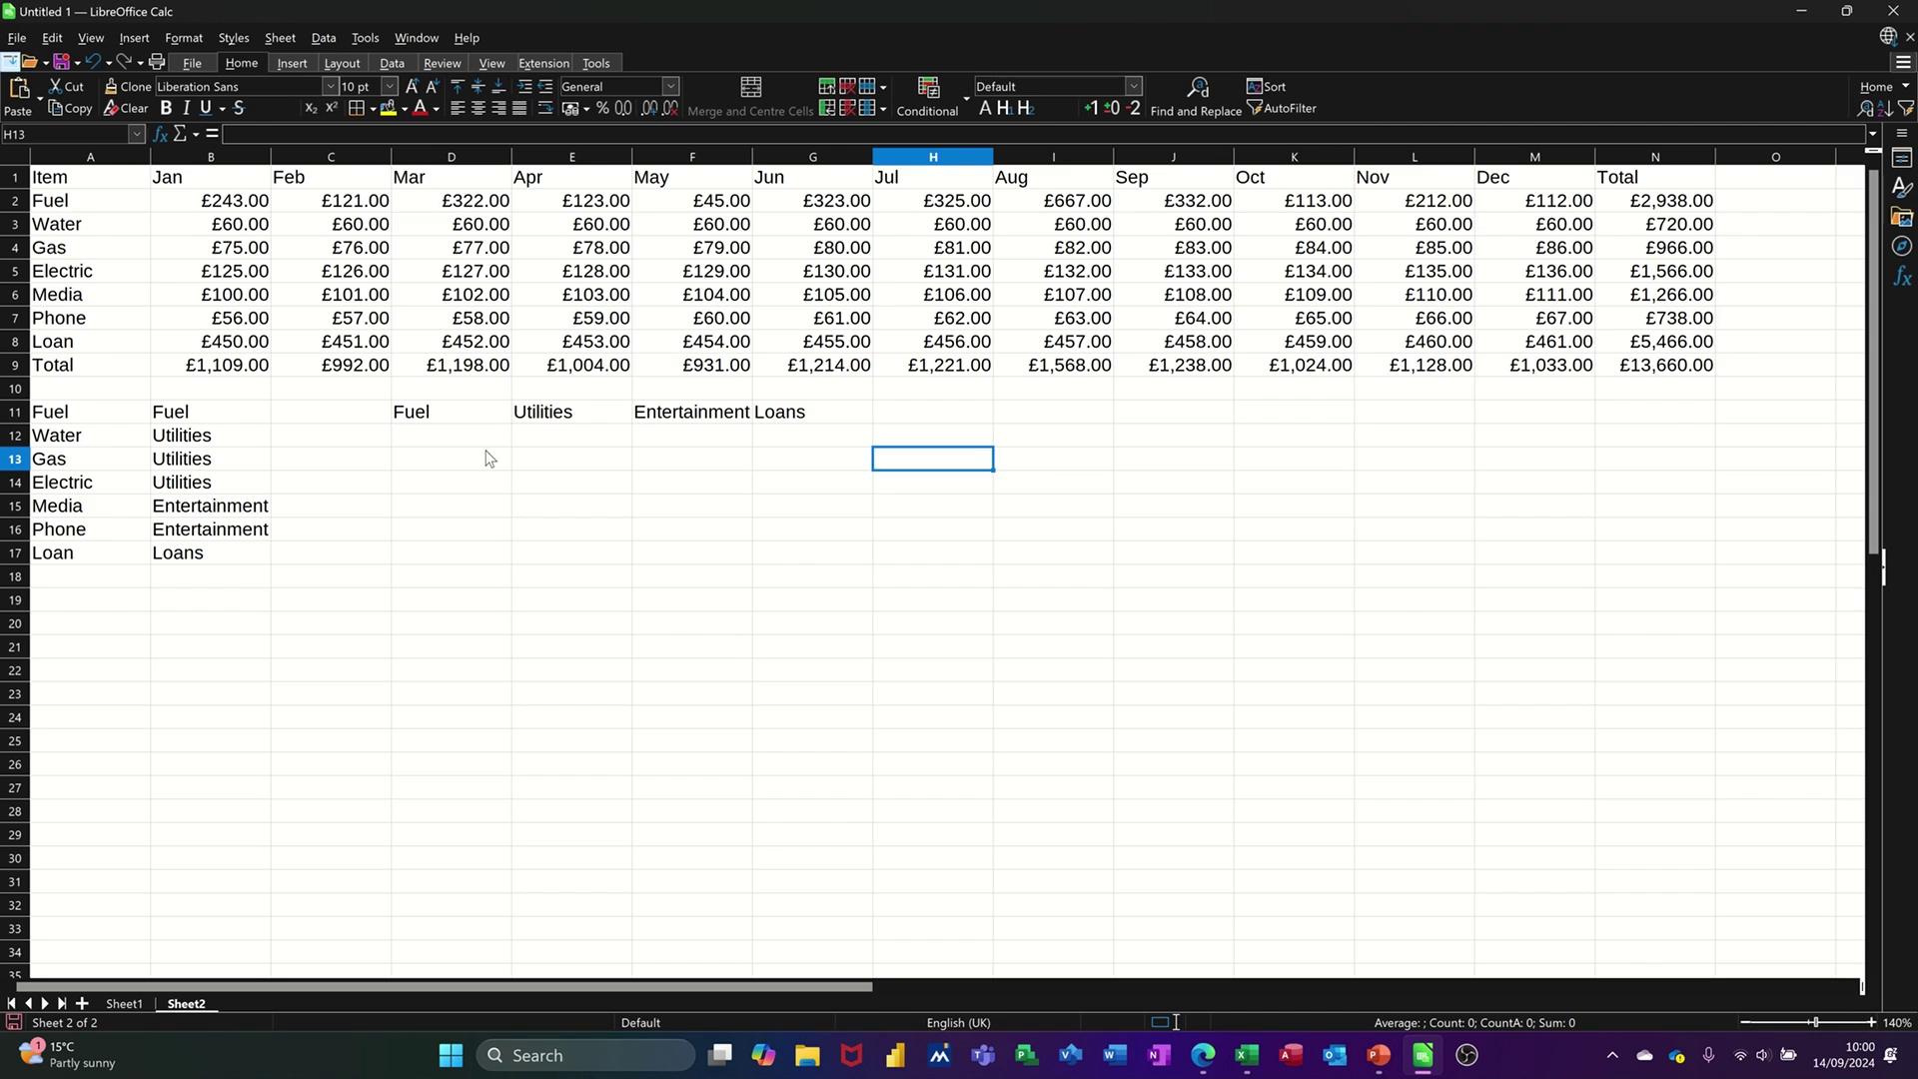
Enter =N2 in C11 and fill it down to C17, giving £2,938.00 through £5,466.00
left_click(312, 418)
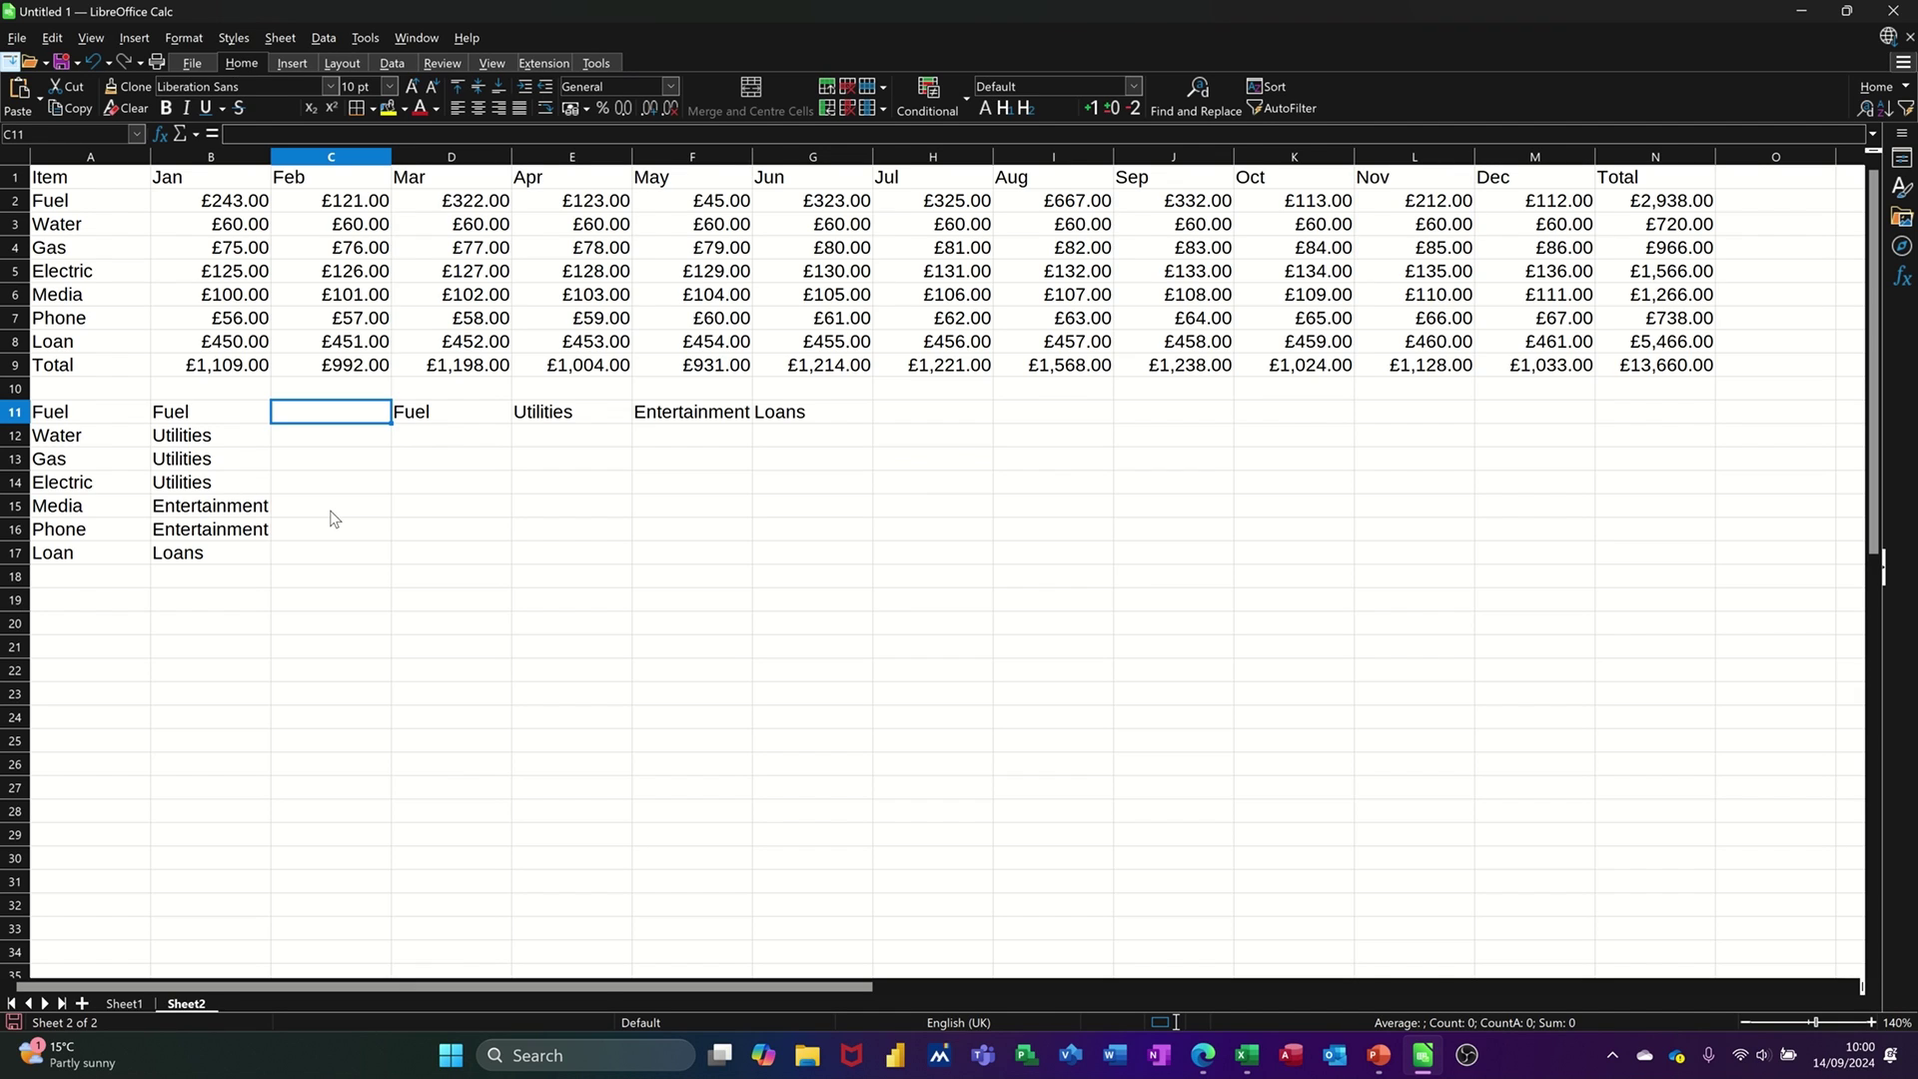
type("=")
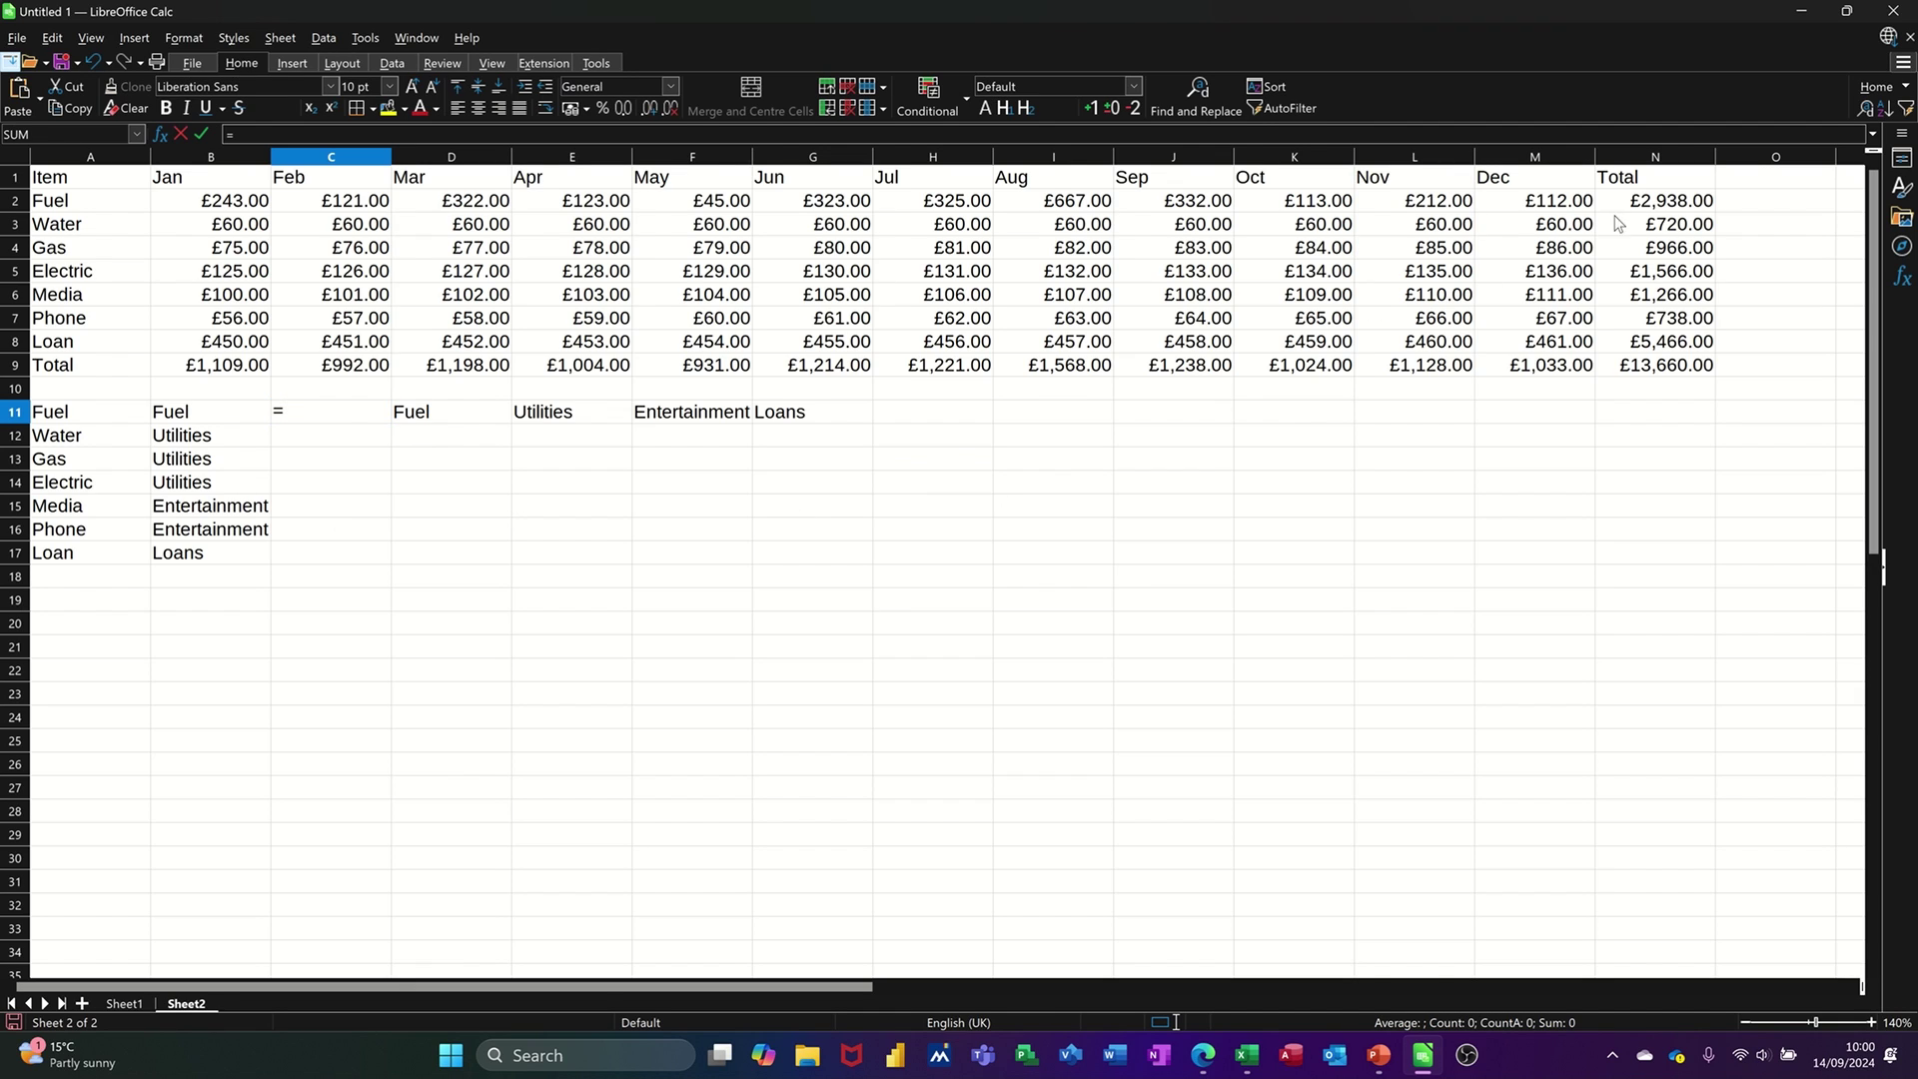
left_click(1639, 207)
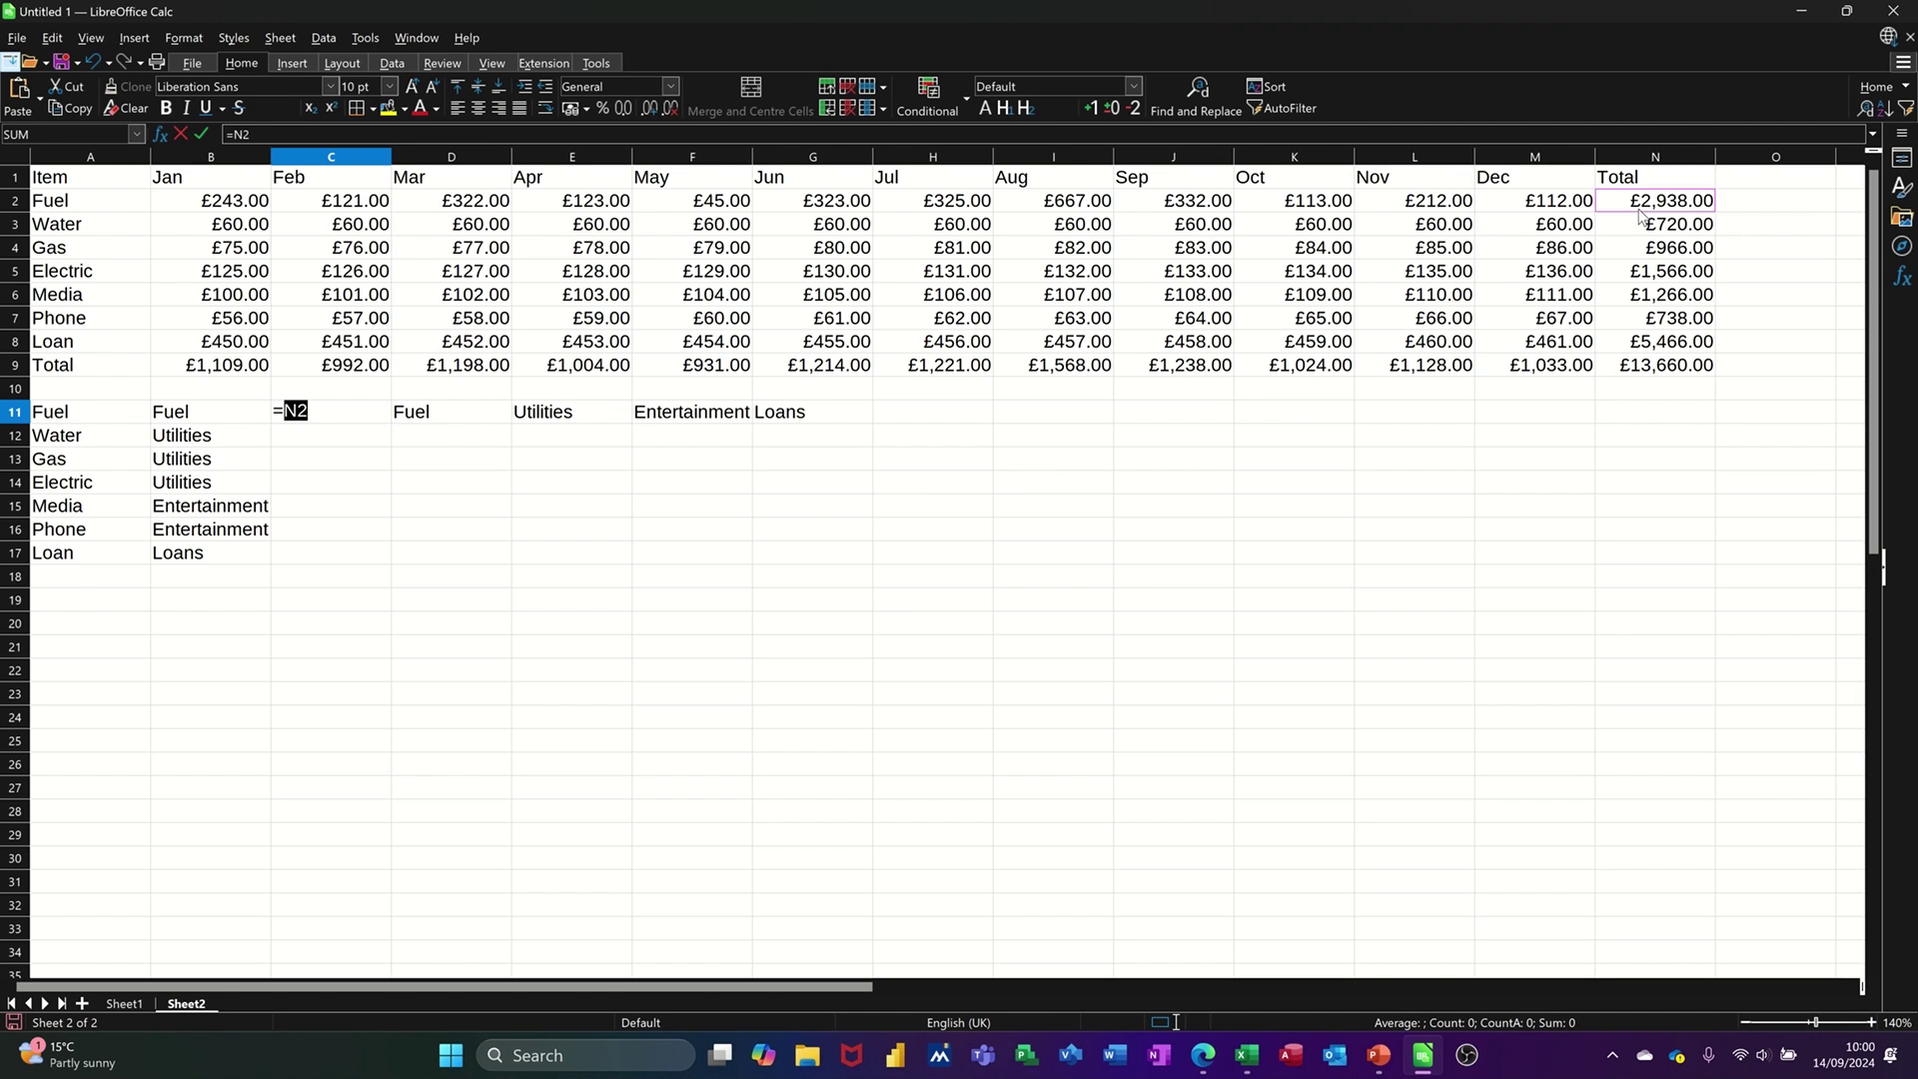
left_click(200, 134)
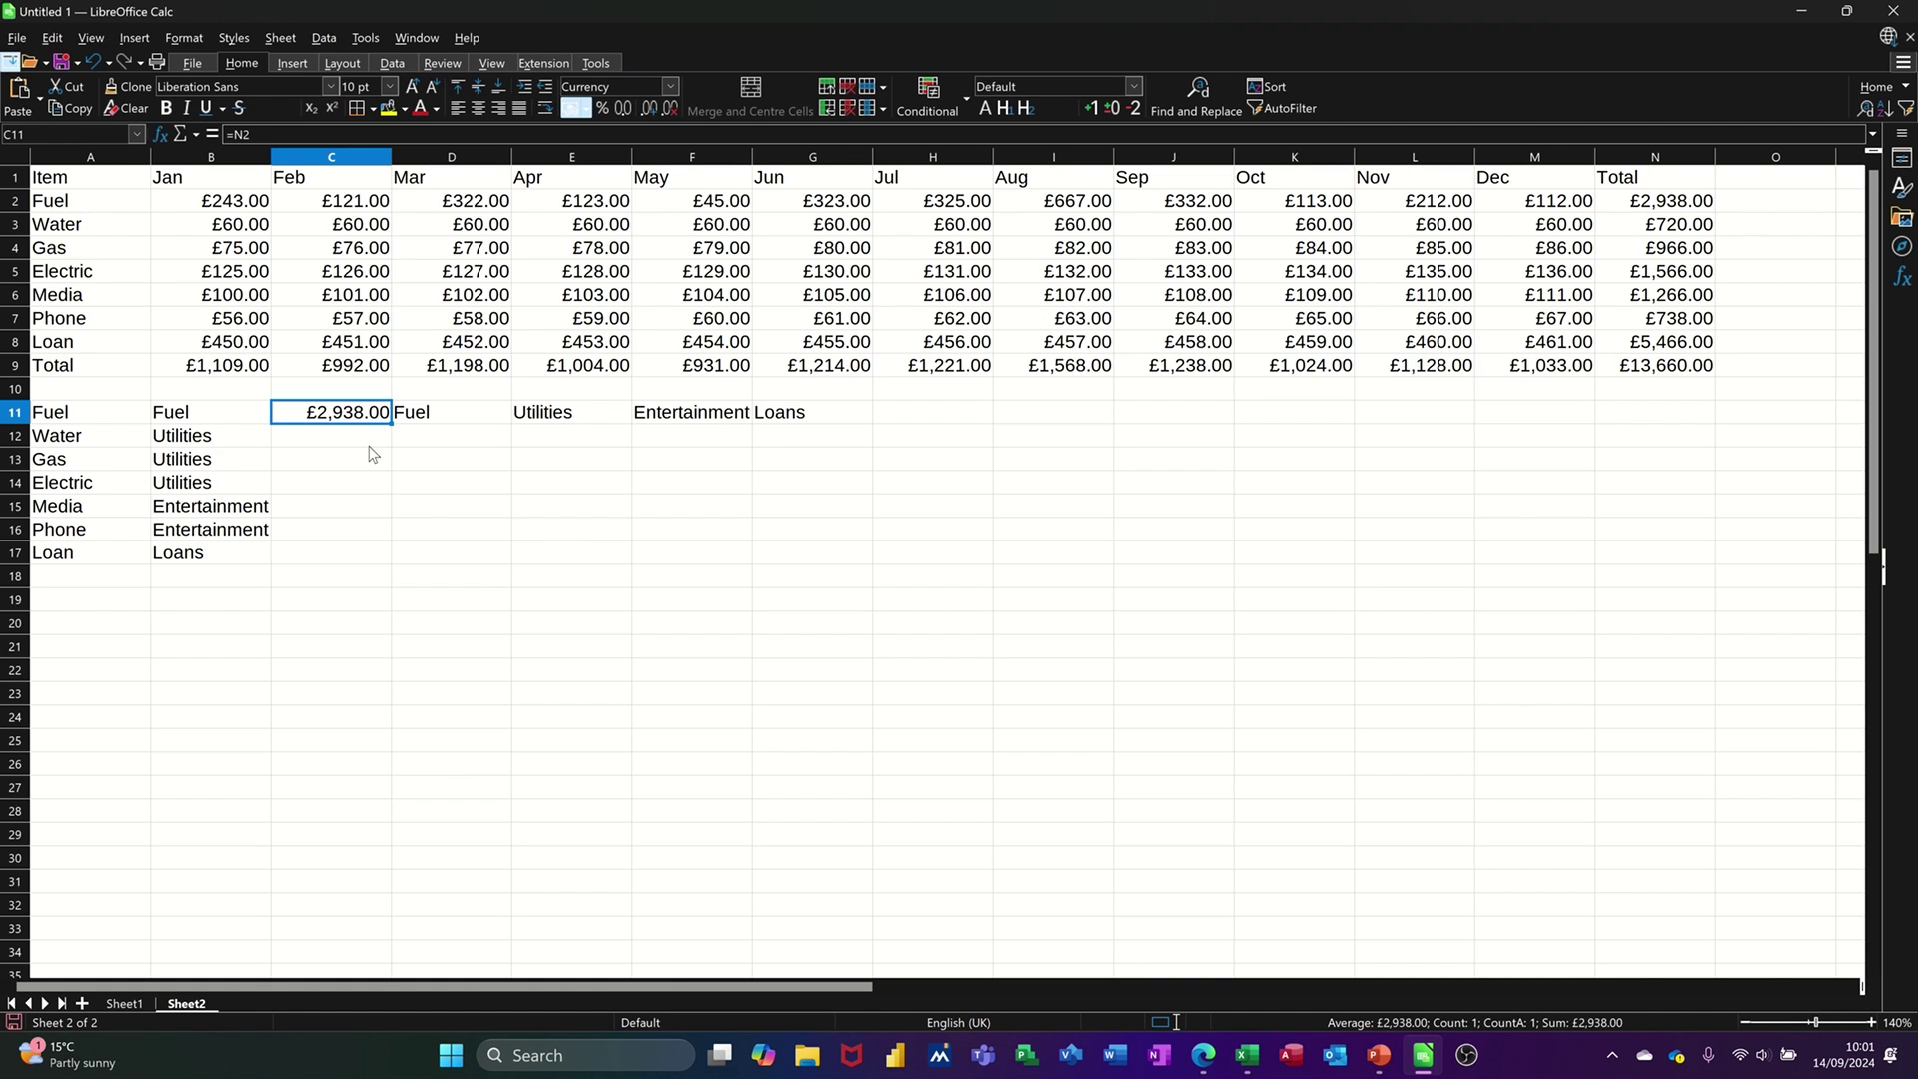
left_click_drag(389, 437, 378, 565)
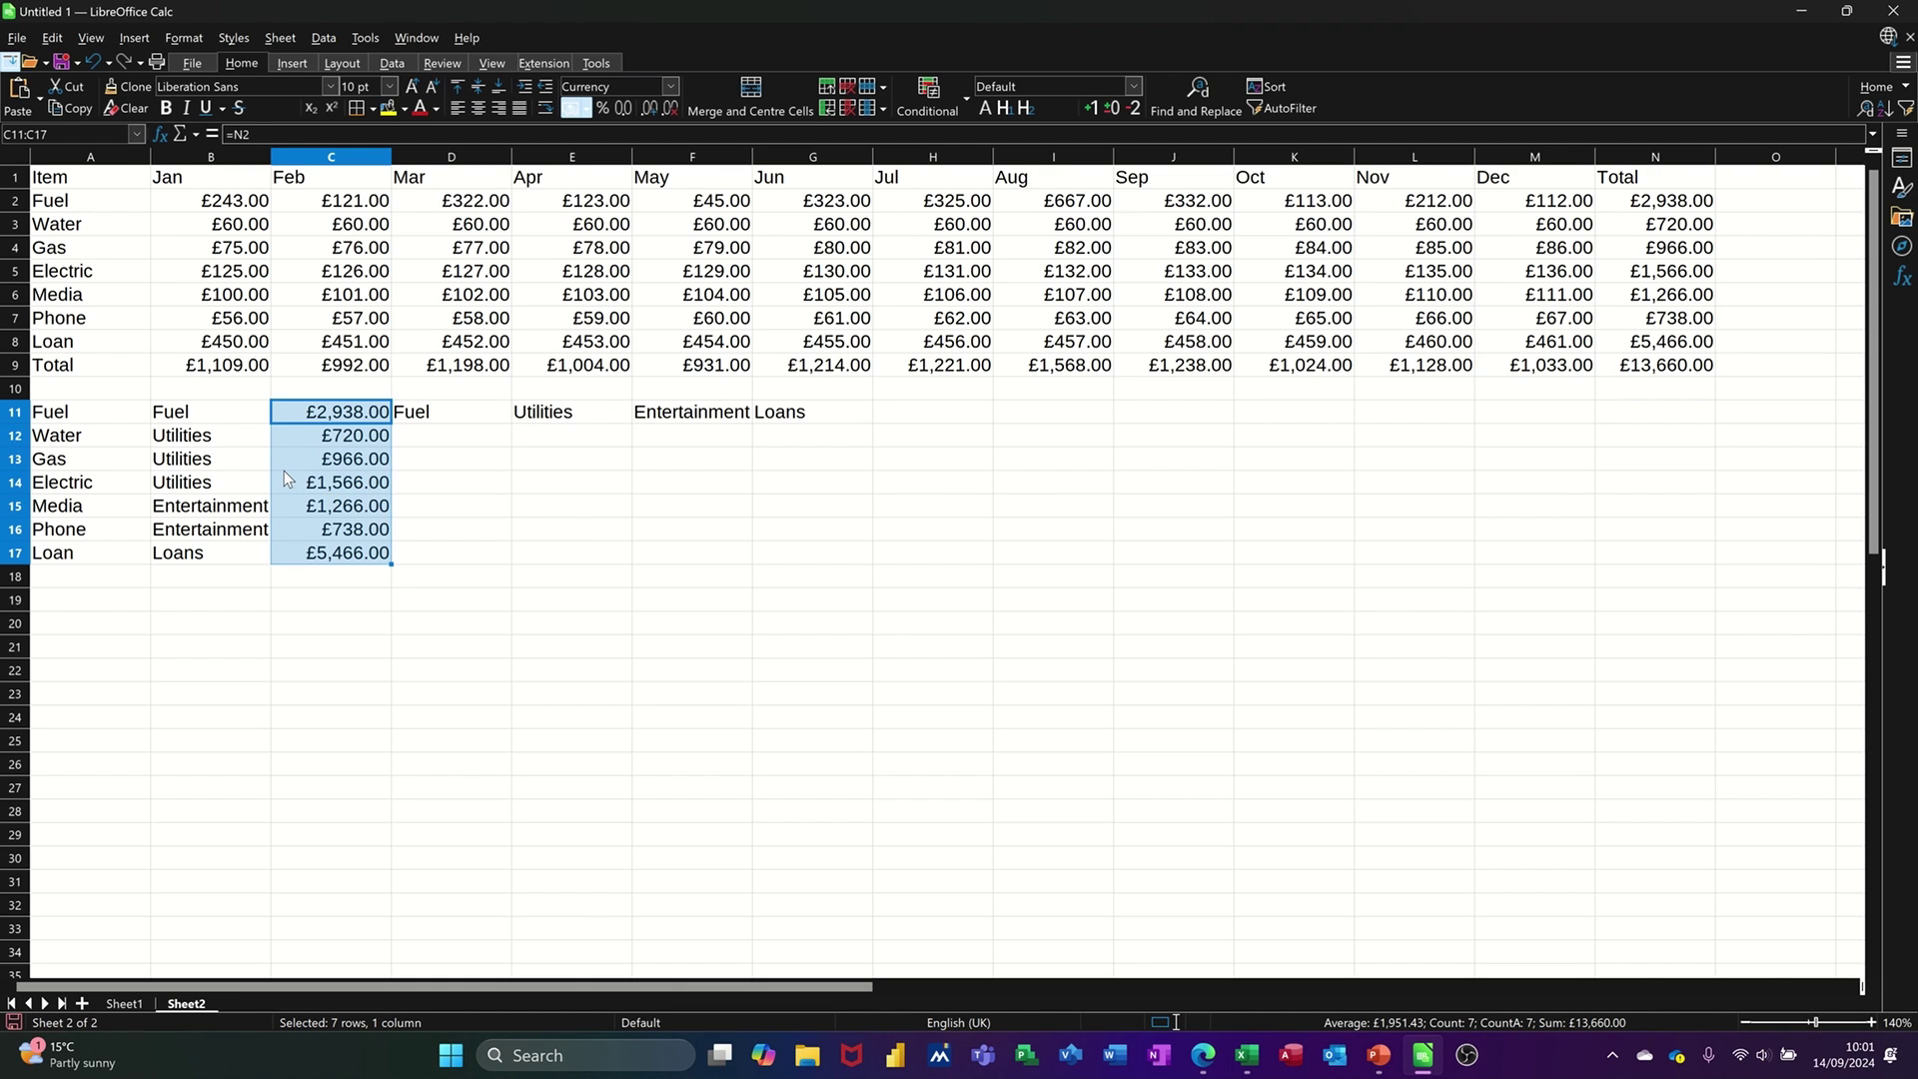
left_click_drag(300, 443, 315, 486)
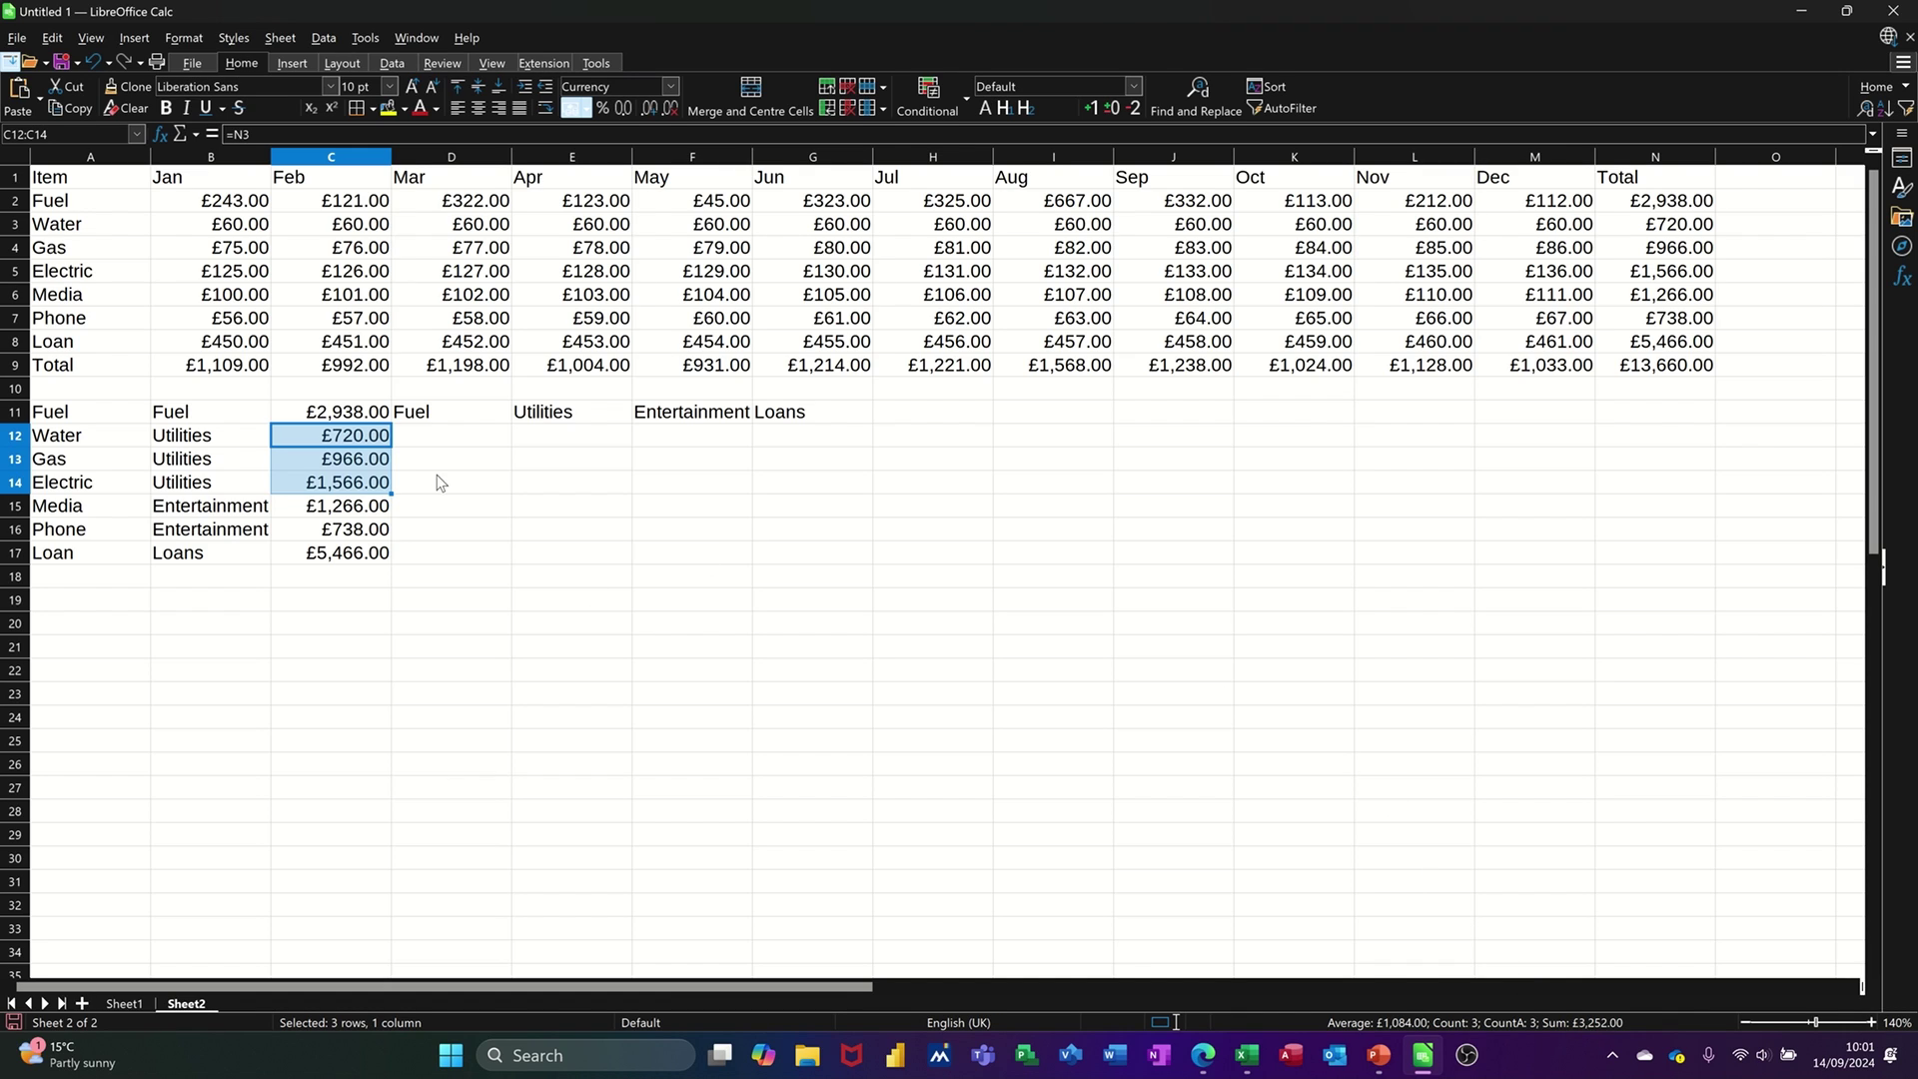
left_click(541, 528)
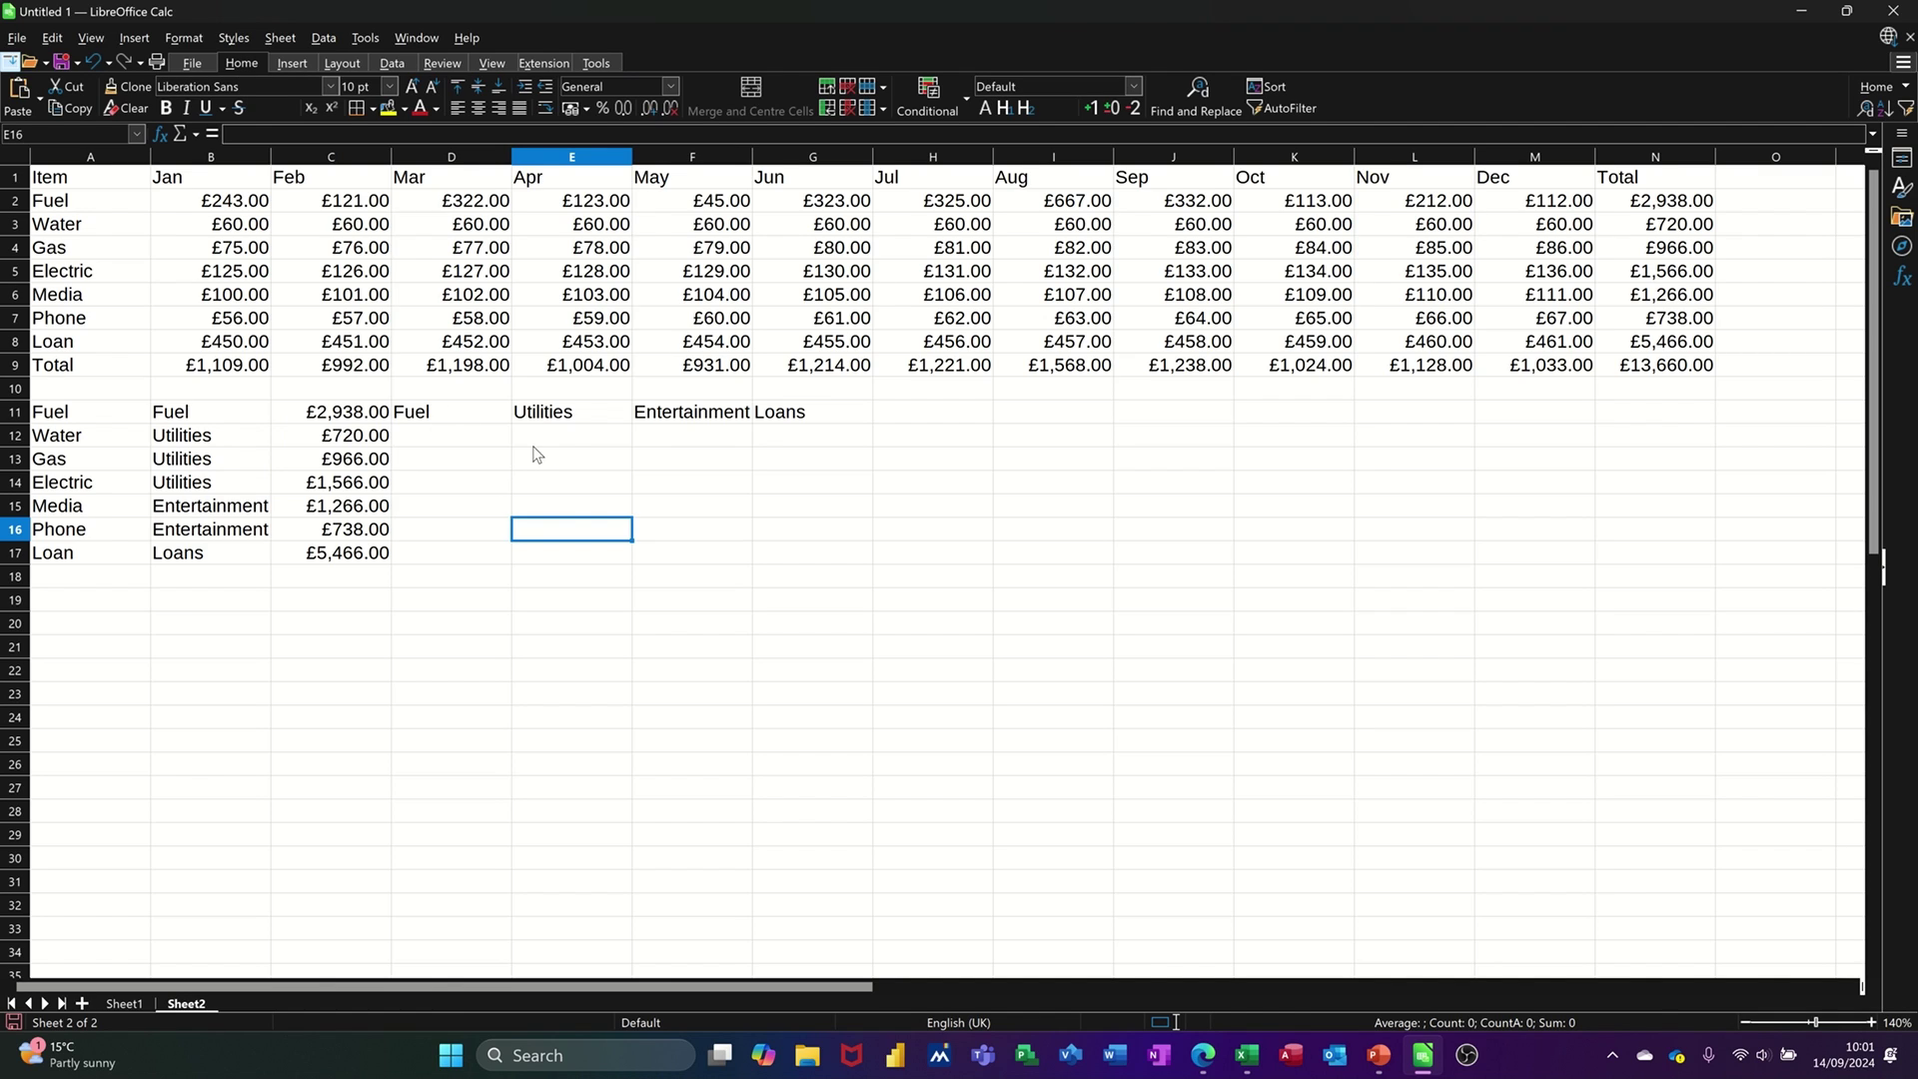
left_click(572, 440)
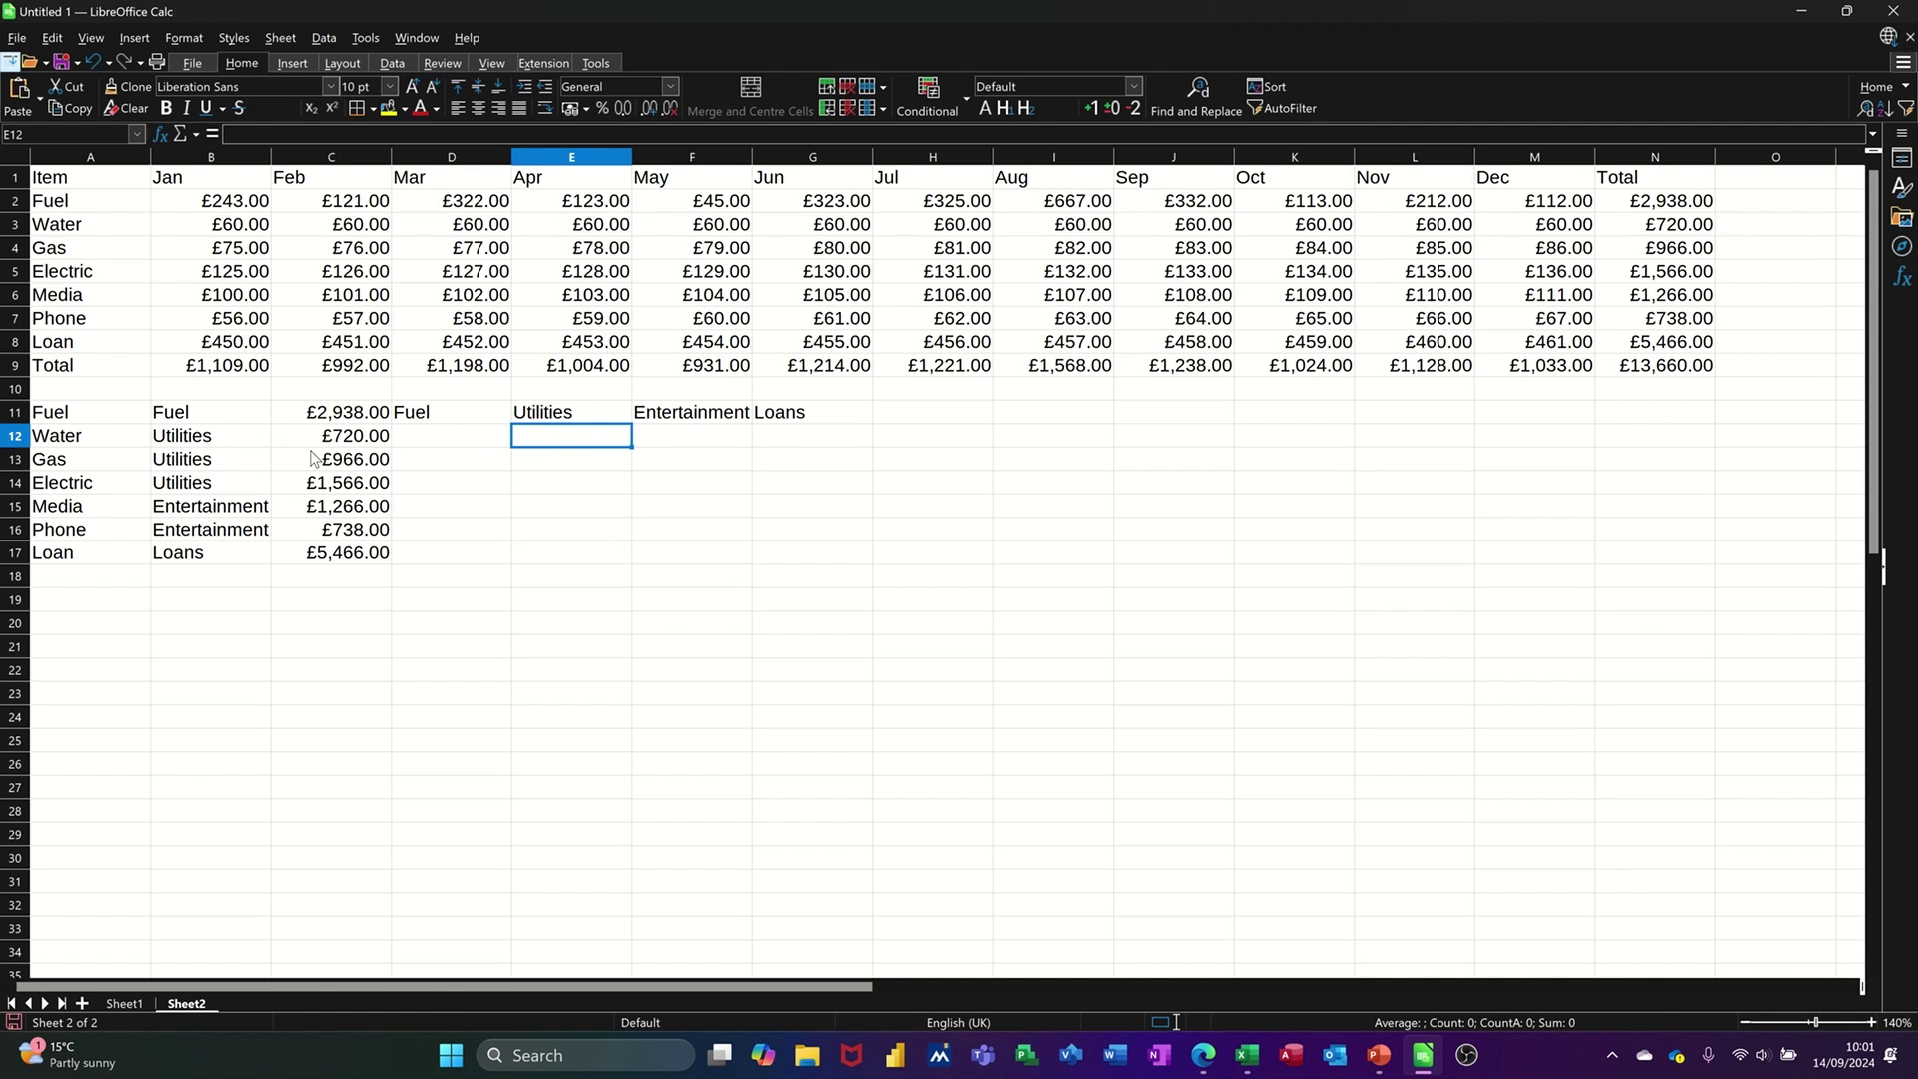
Name the category range B11:B17 'products' in the Name Box
left_click_drag(209, 417, 222, 548)
left_click_drag(193, 418, 210, 557)
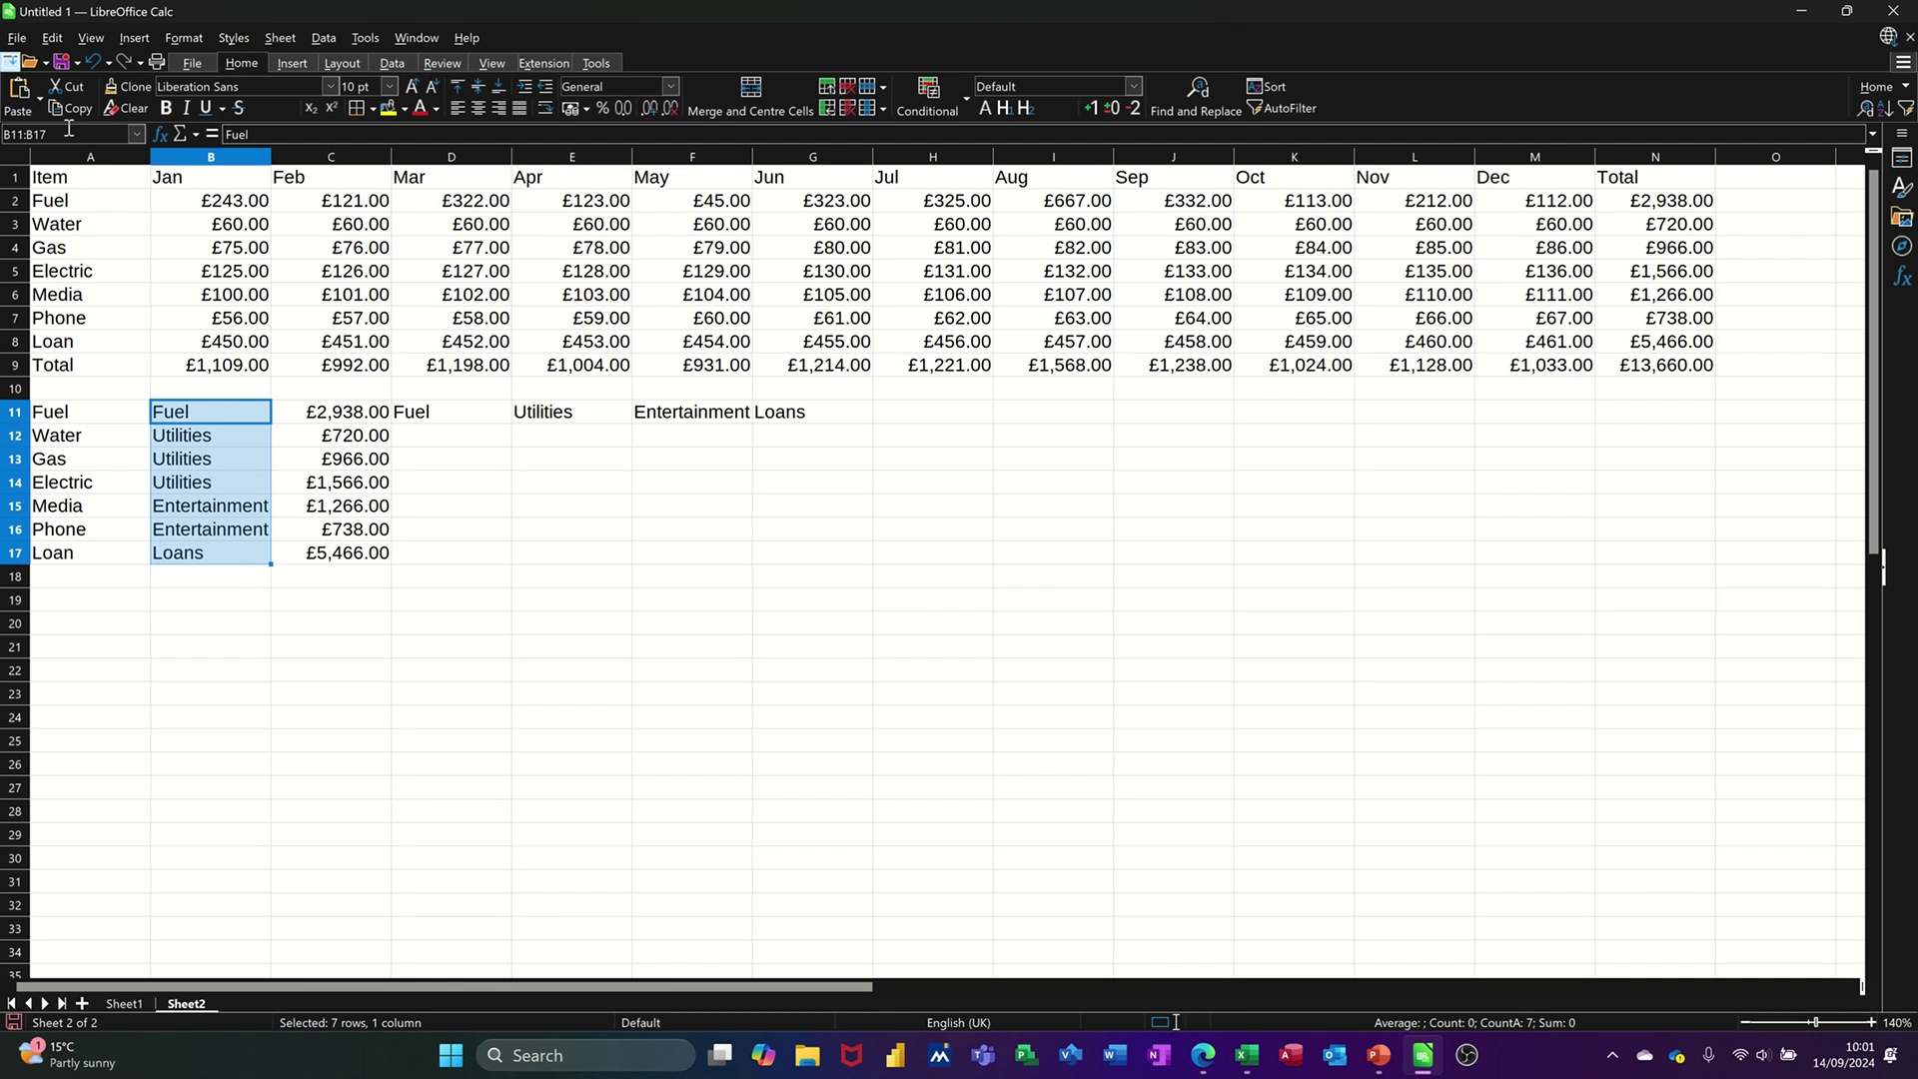
left_click(69, 128)
type("pro")
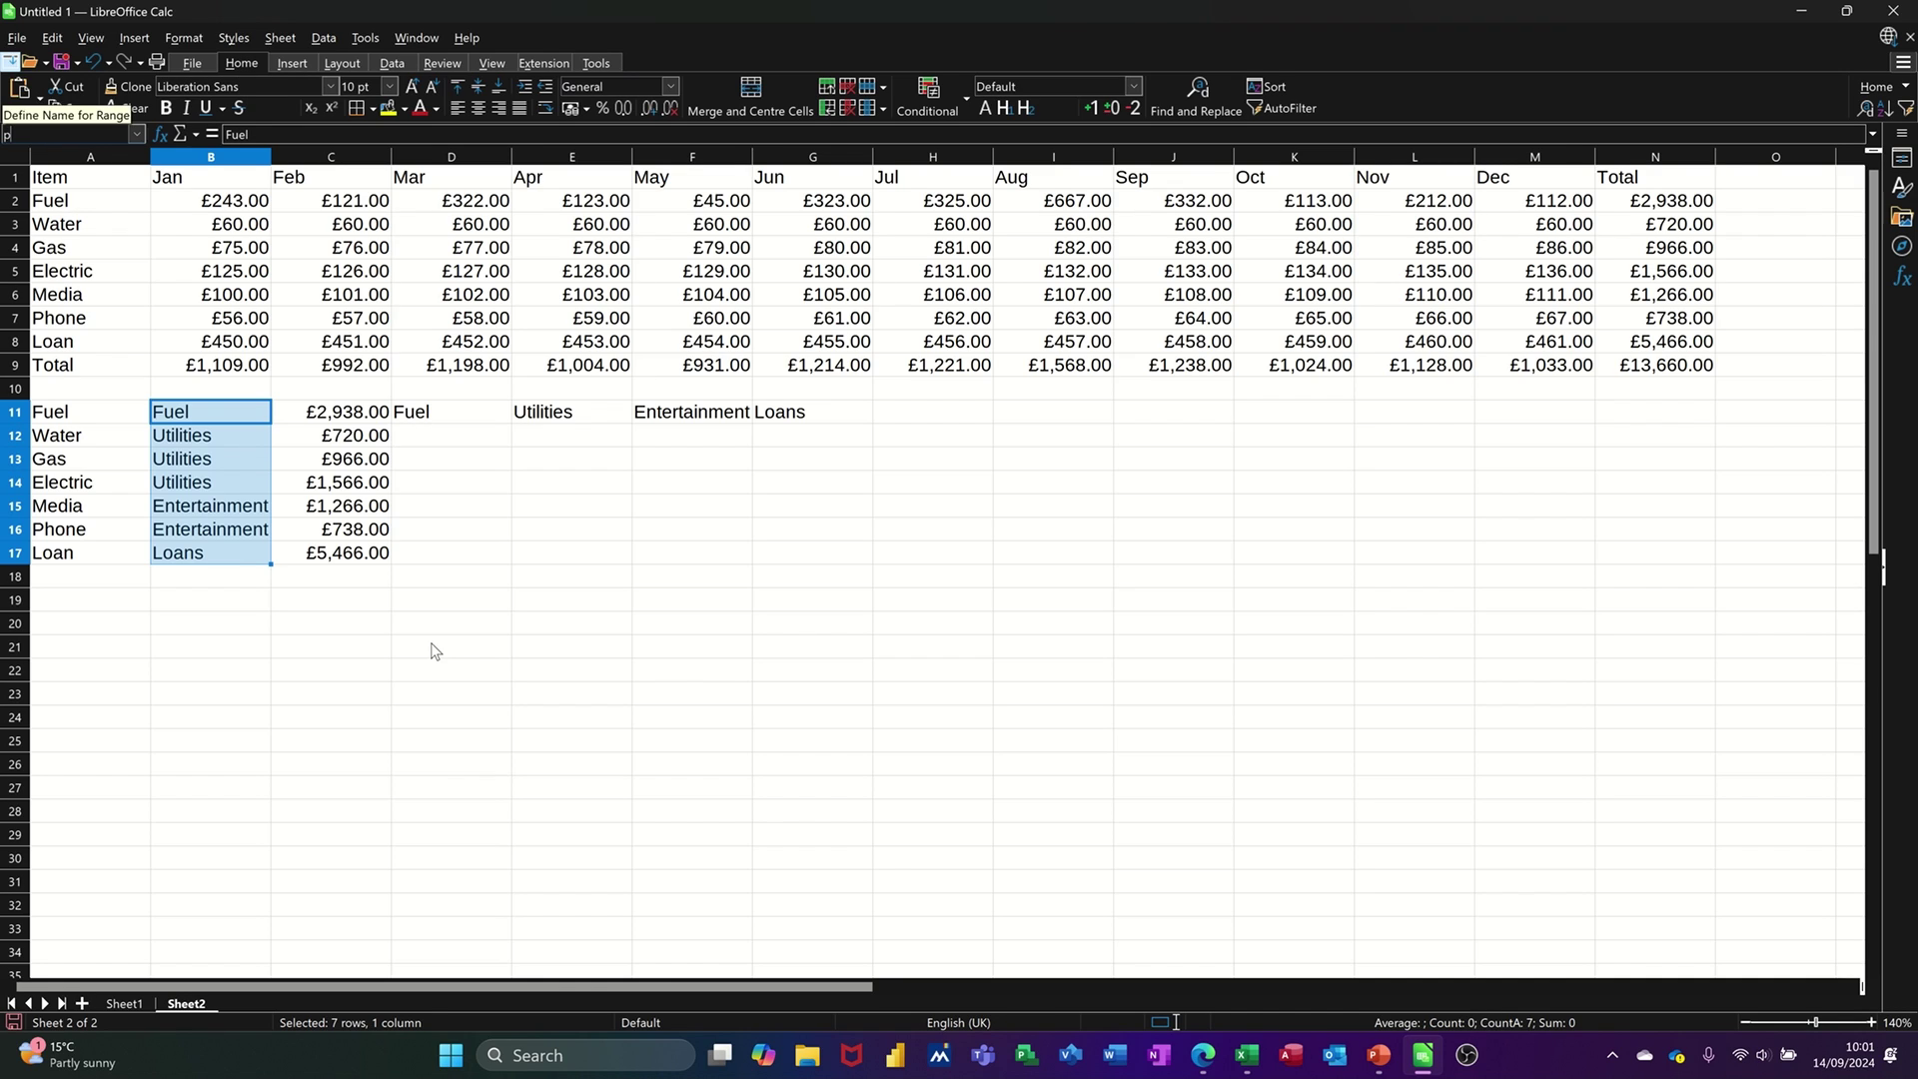
type("ucts")
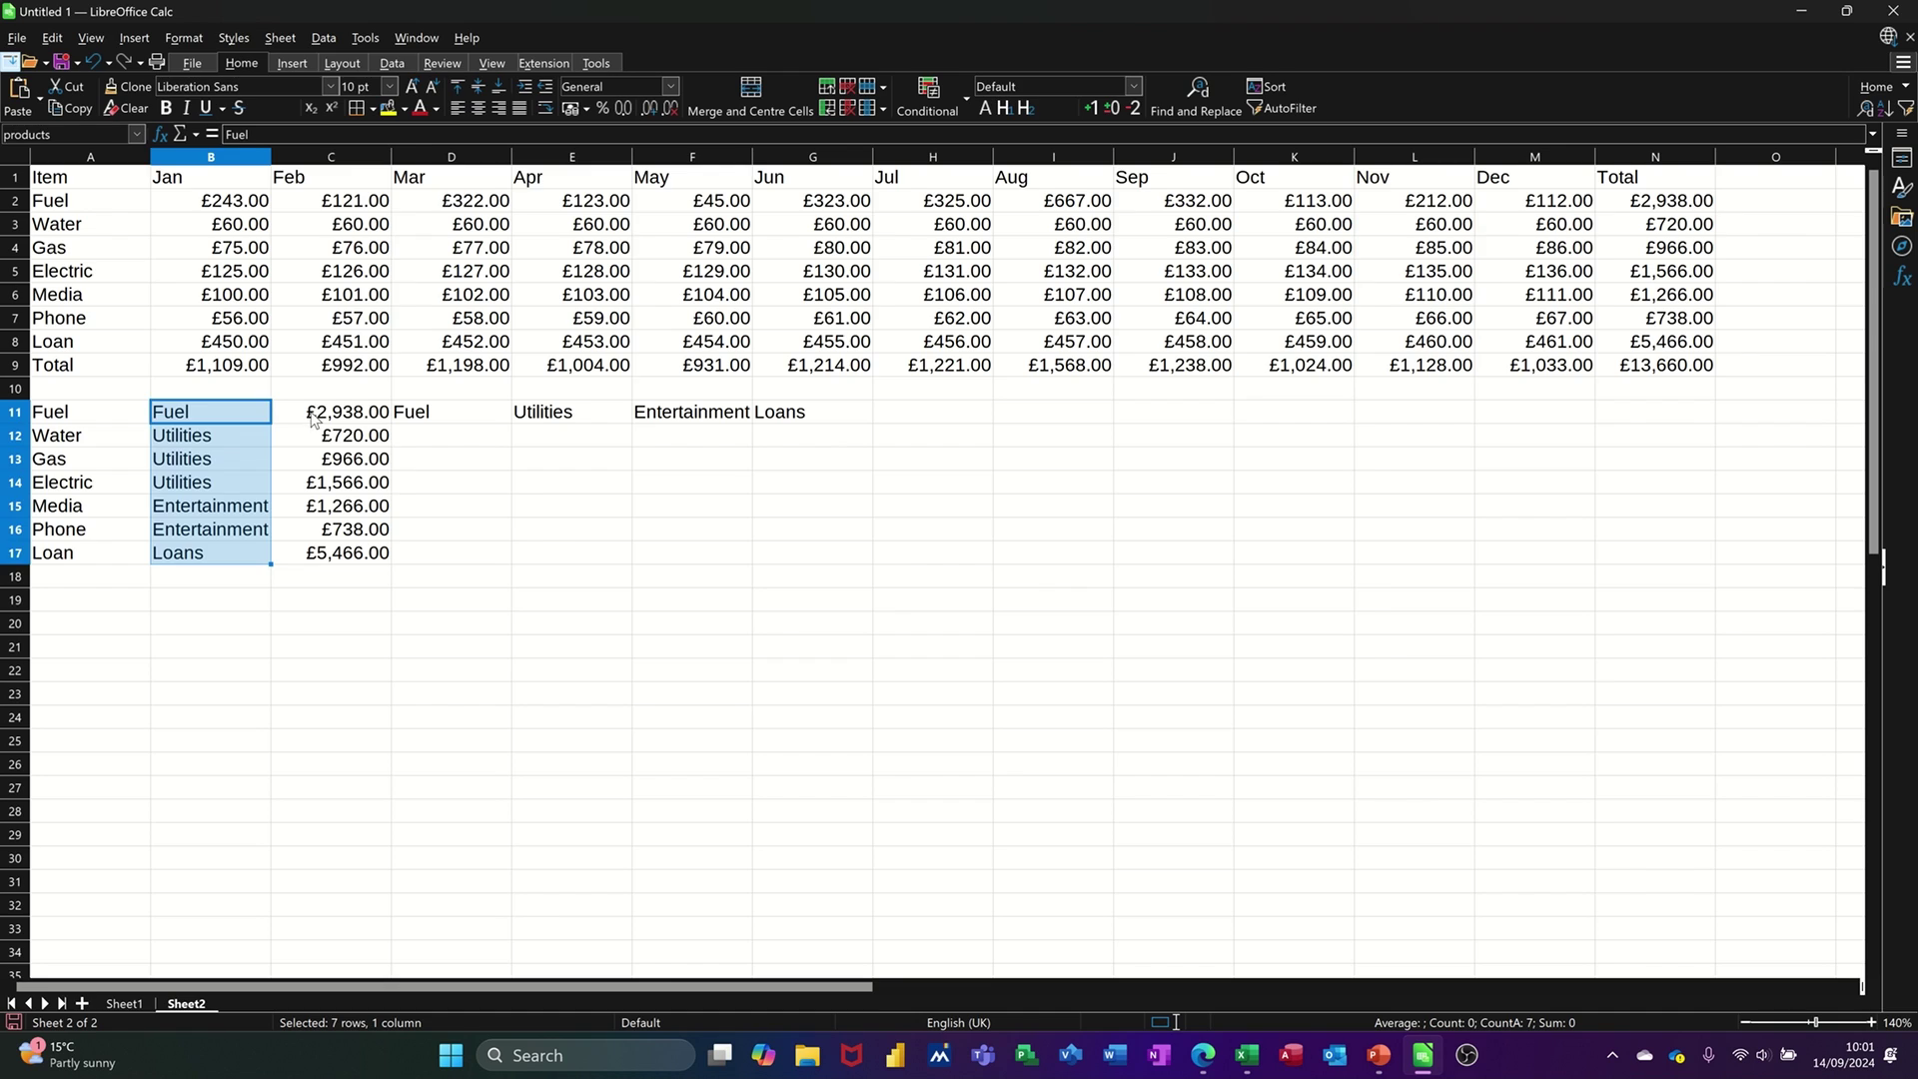
Name the amounts range C11:C17 'amount' in the Name Box
left_click_drag(316, 415, 315, 555)
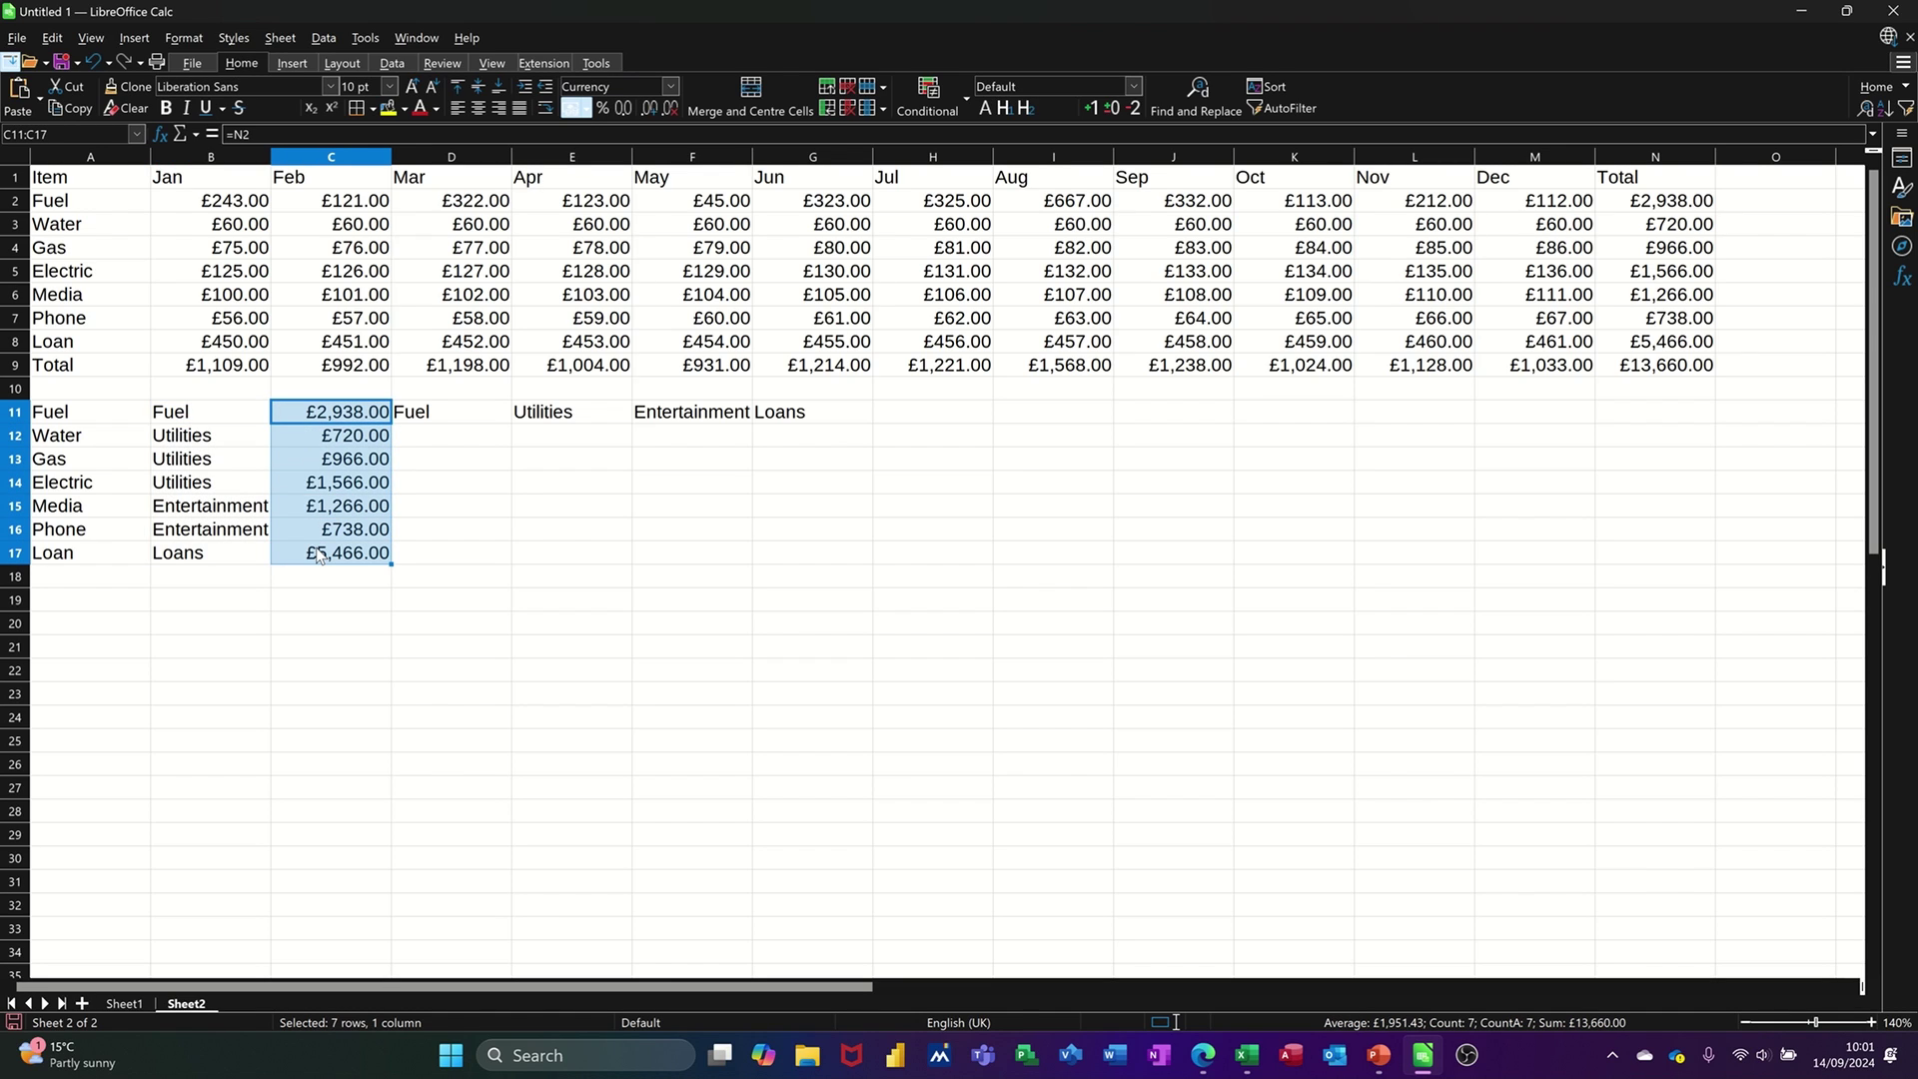
left_click(73, 139)
type("amount")
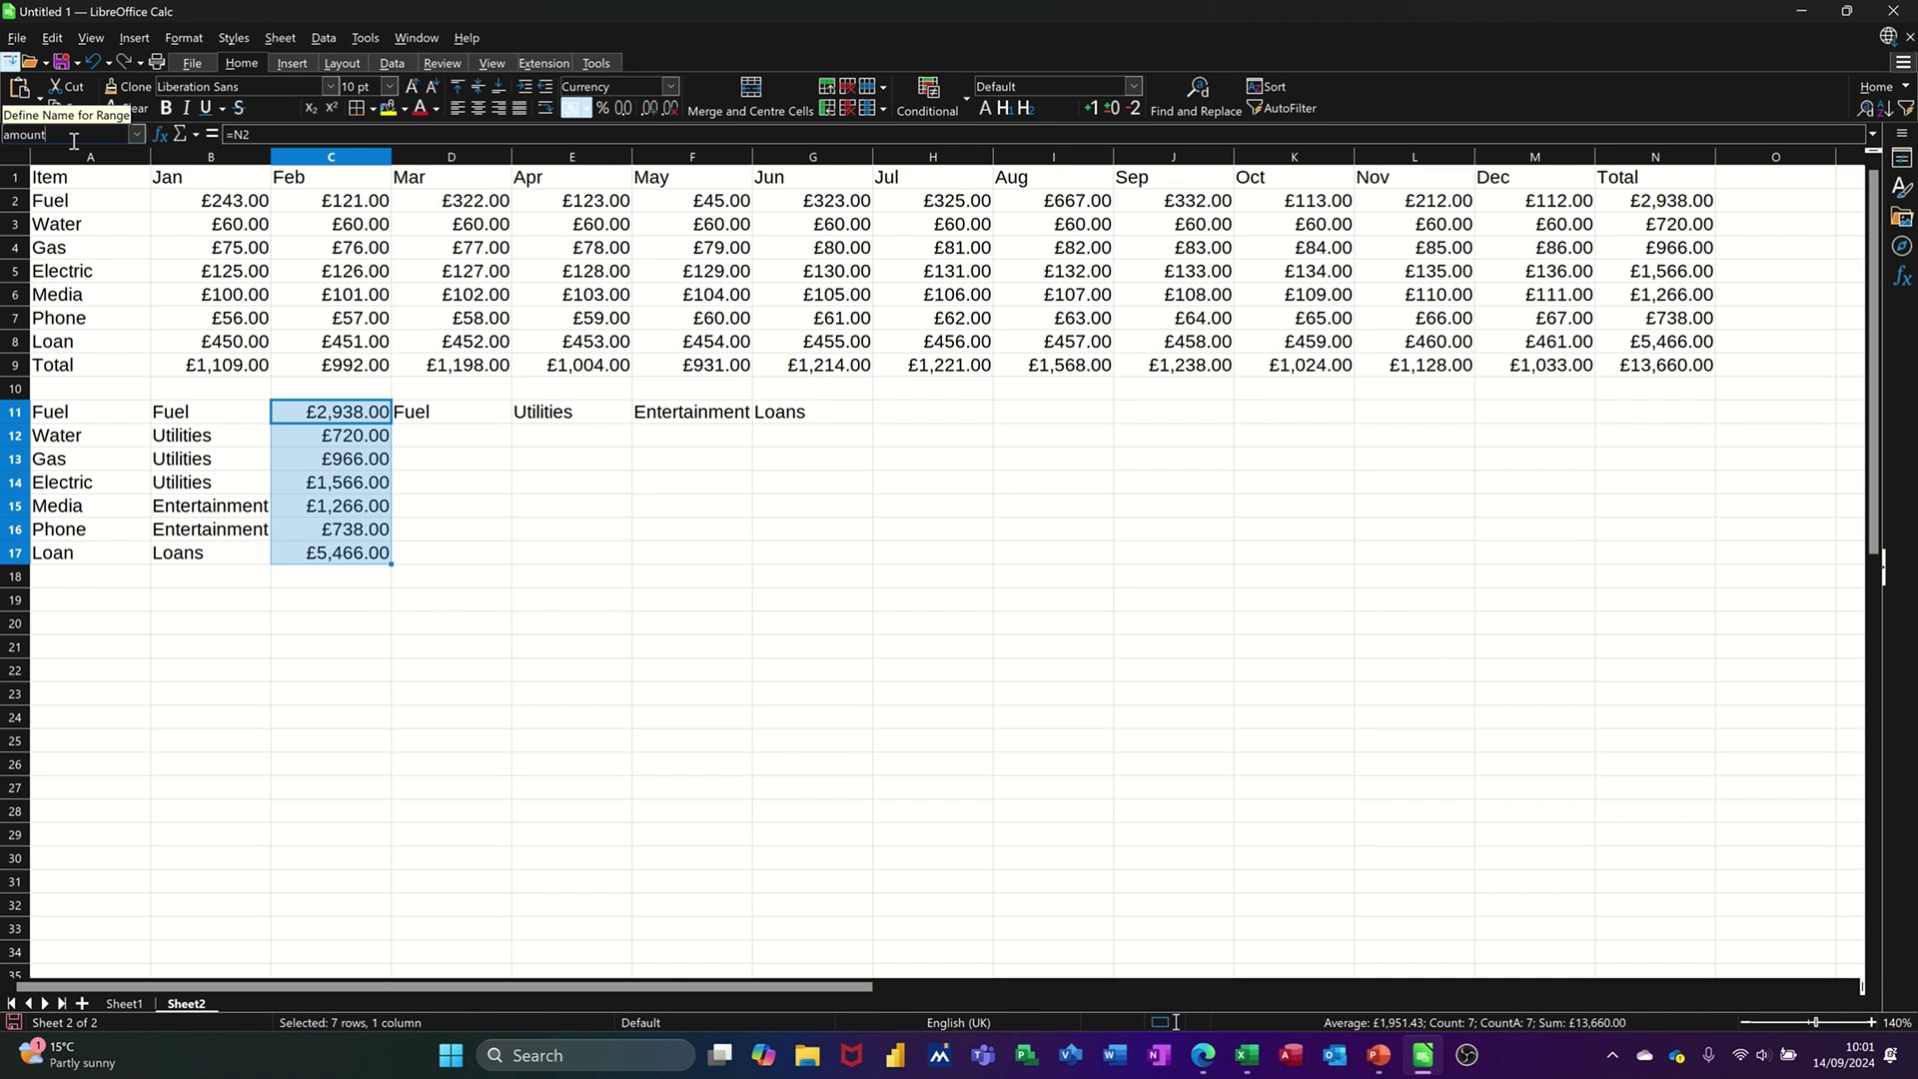
key("Return")
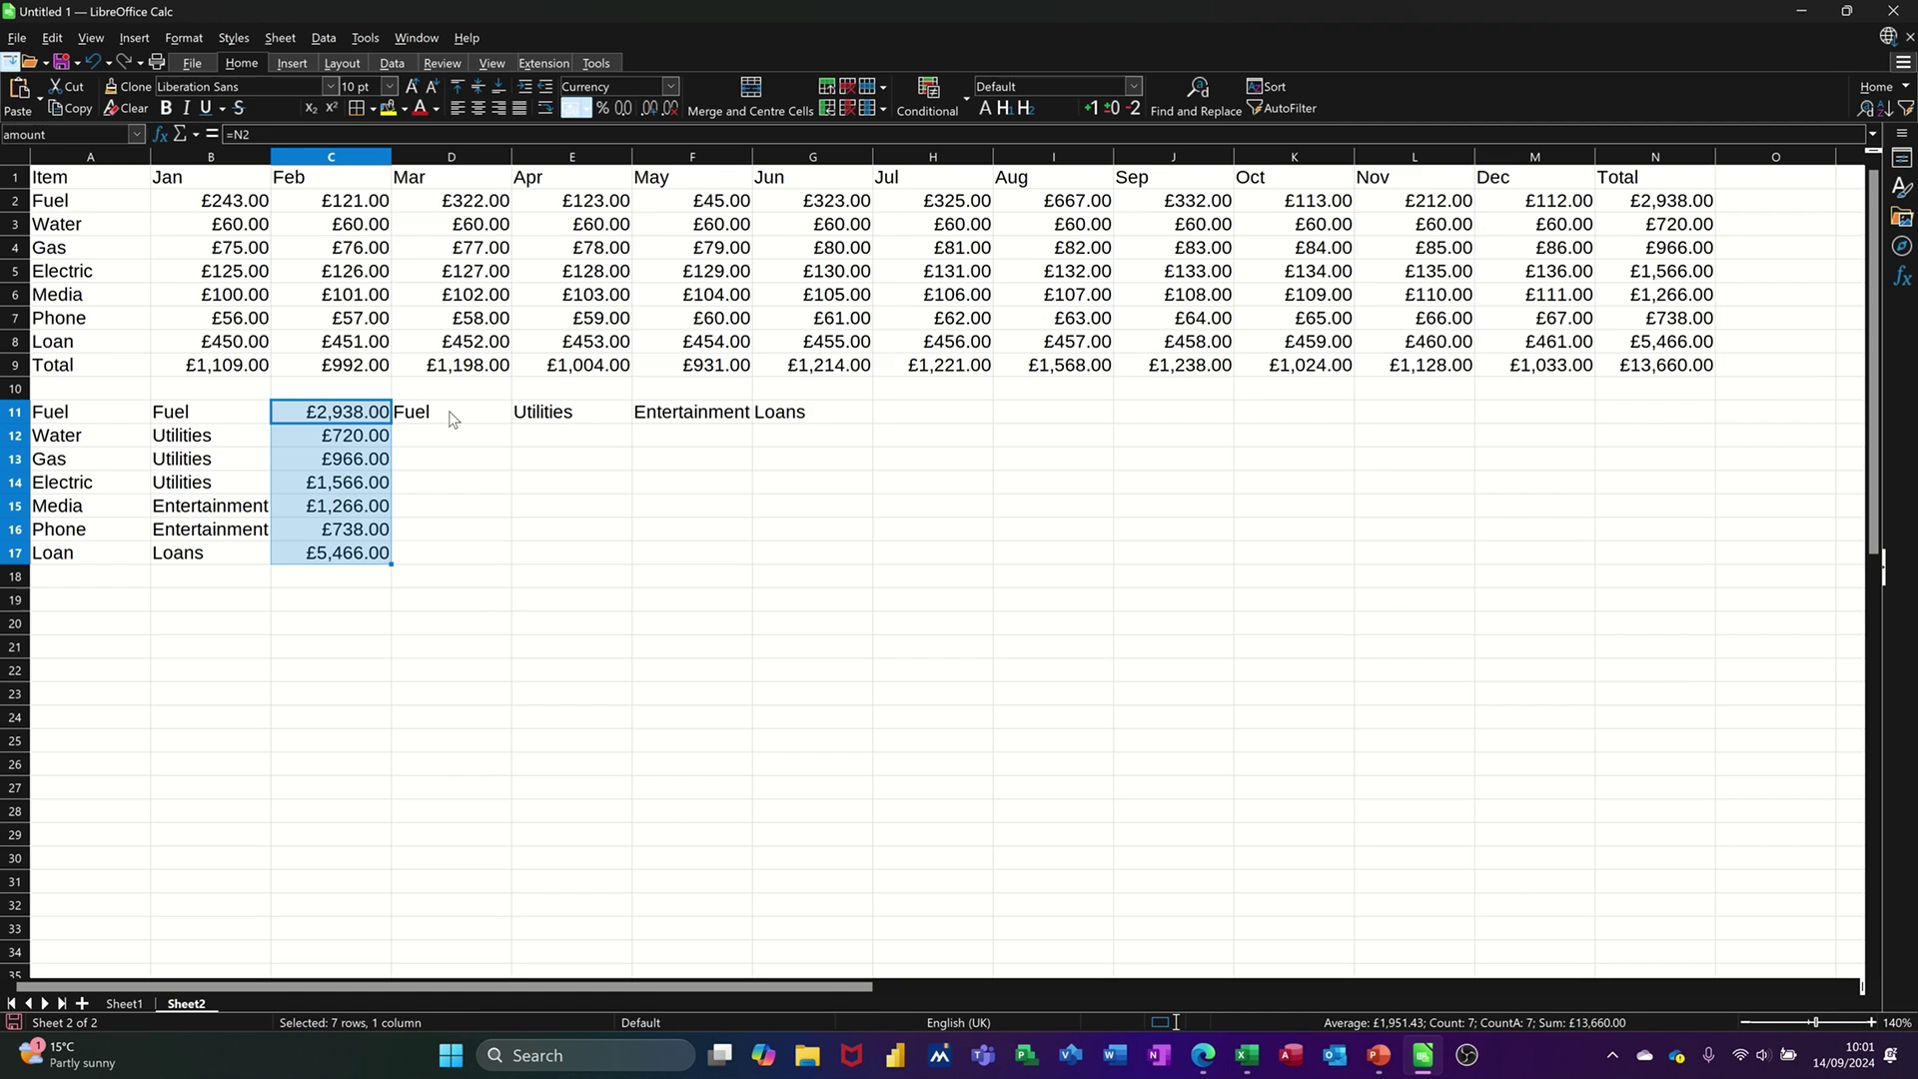
left_click(469, 437)
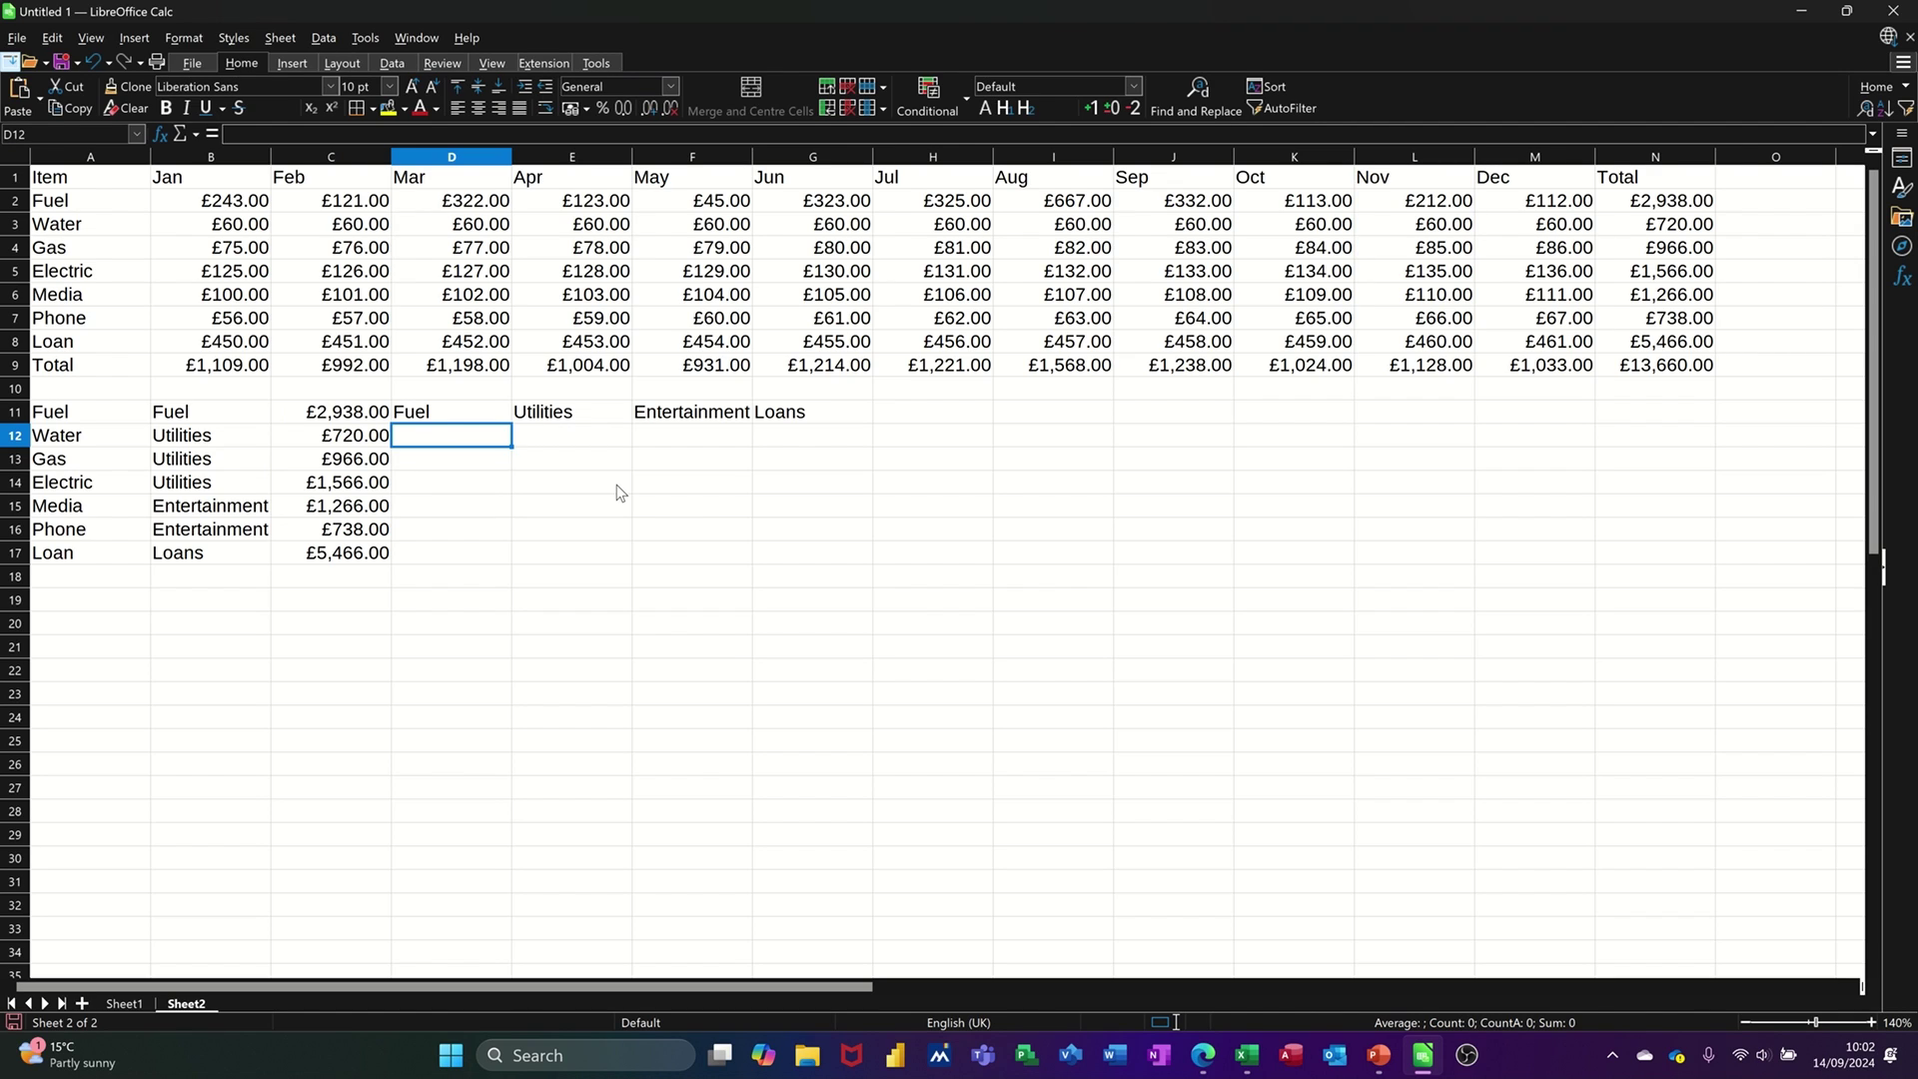
Enter =SUMIF(products,D11,amount) in D12 and format it as currency
type("=")
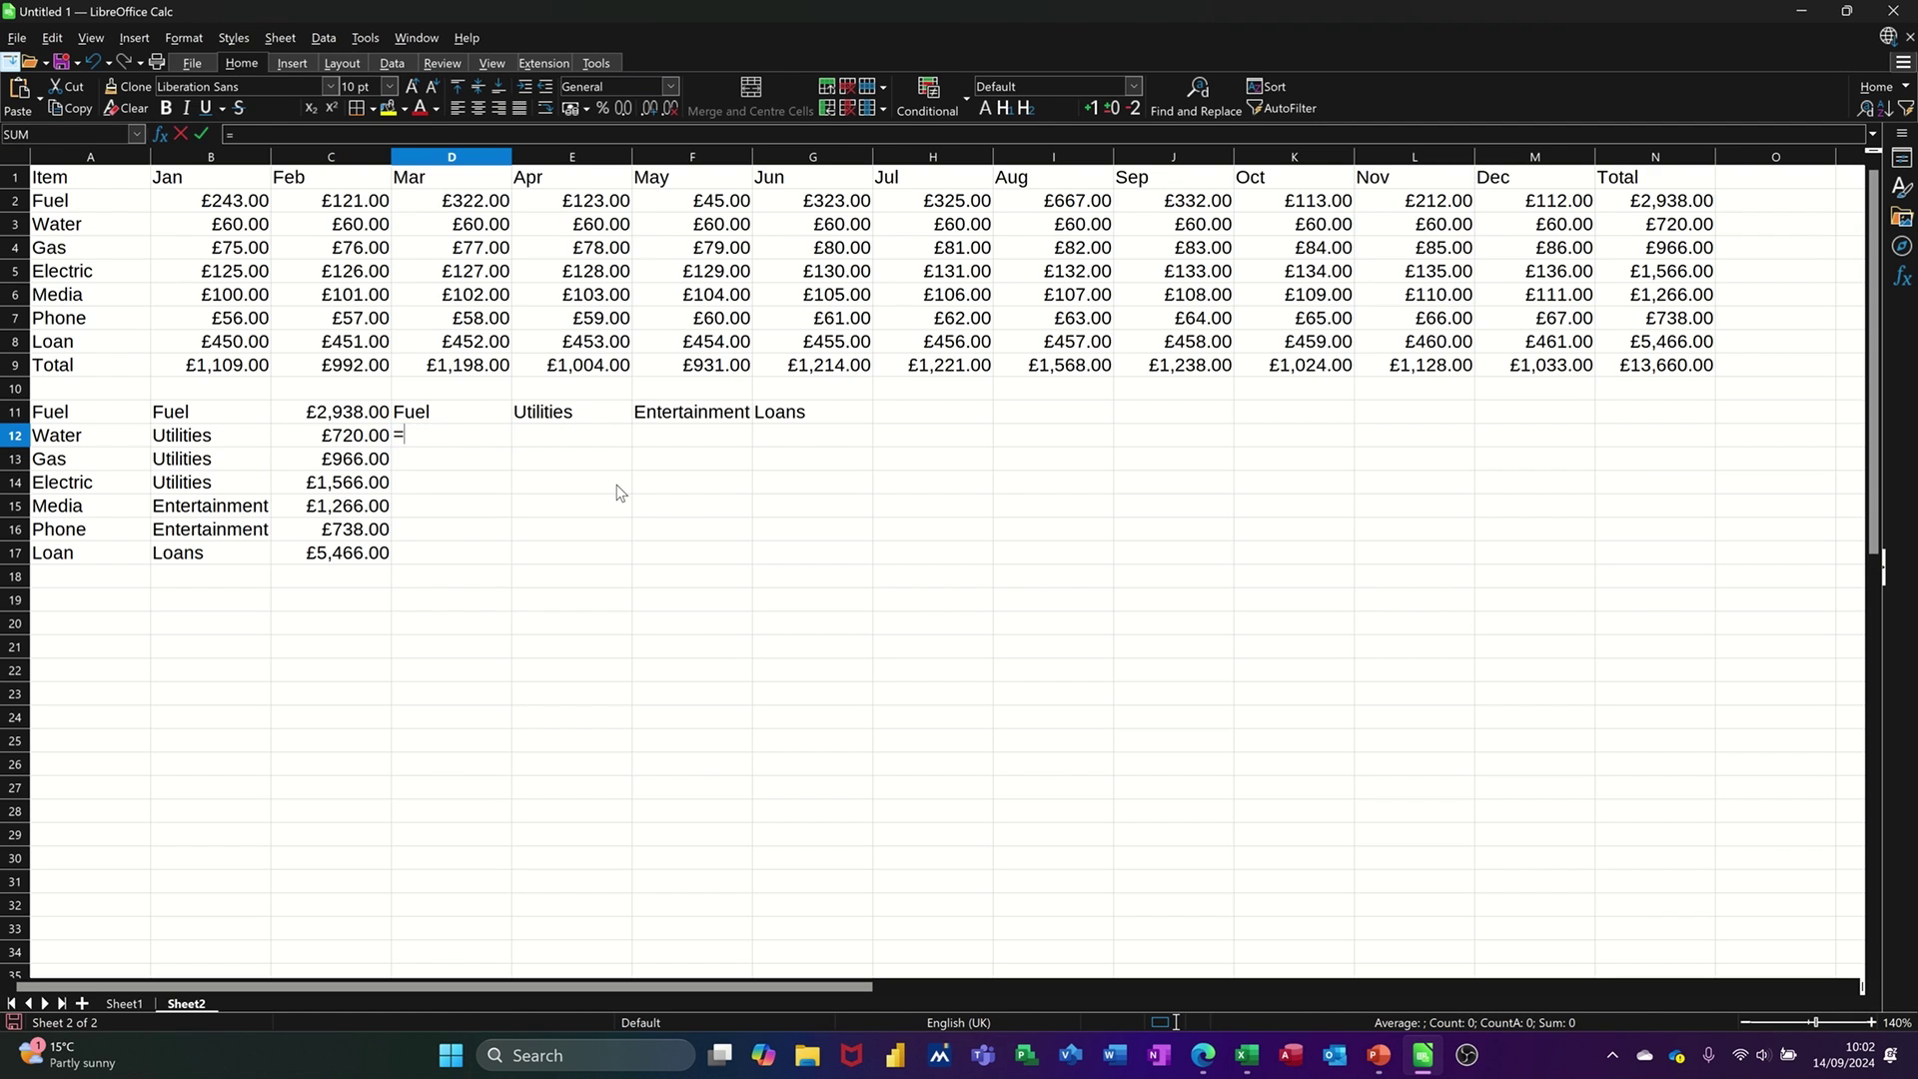
type("sumif")
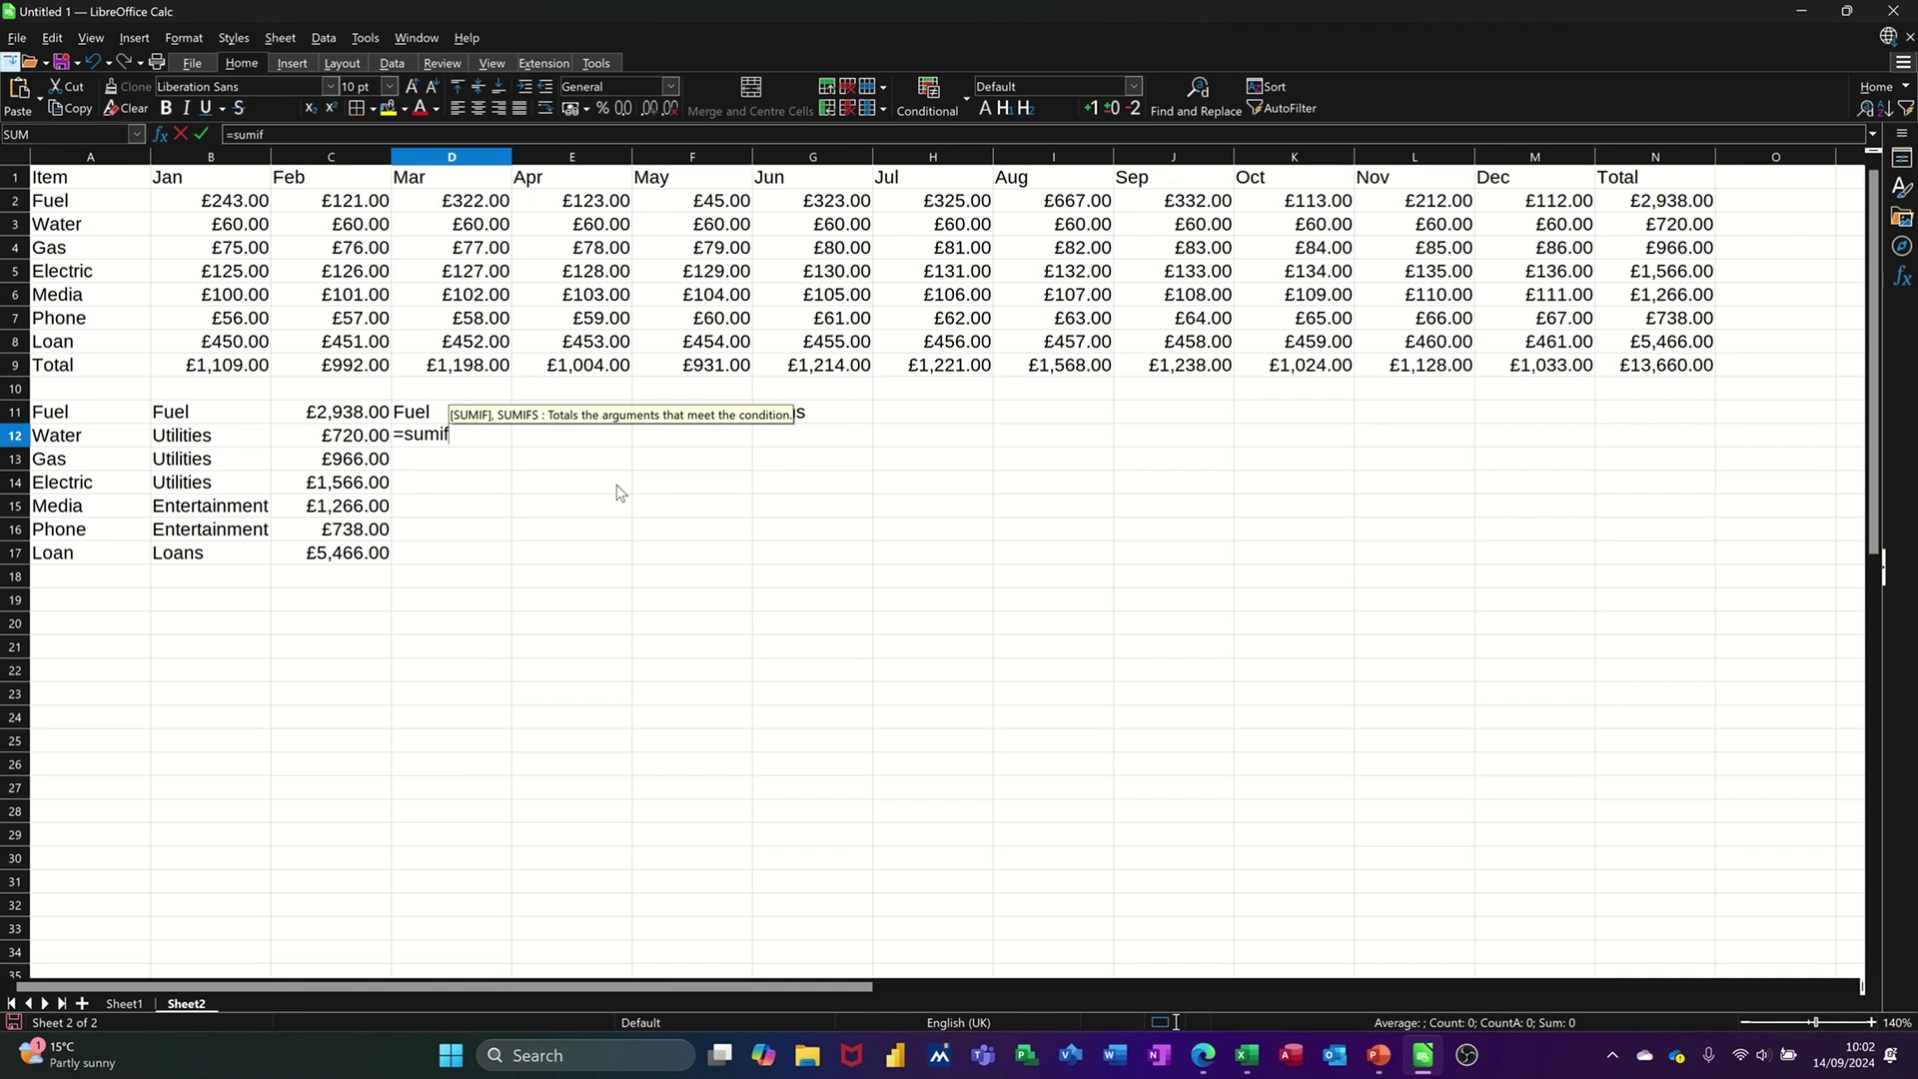
type("(")
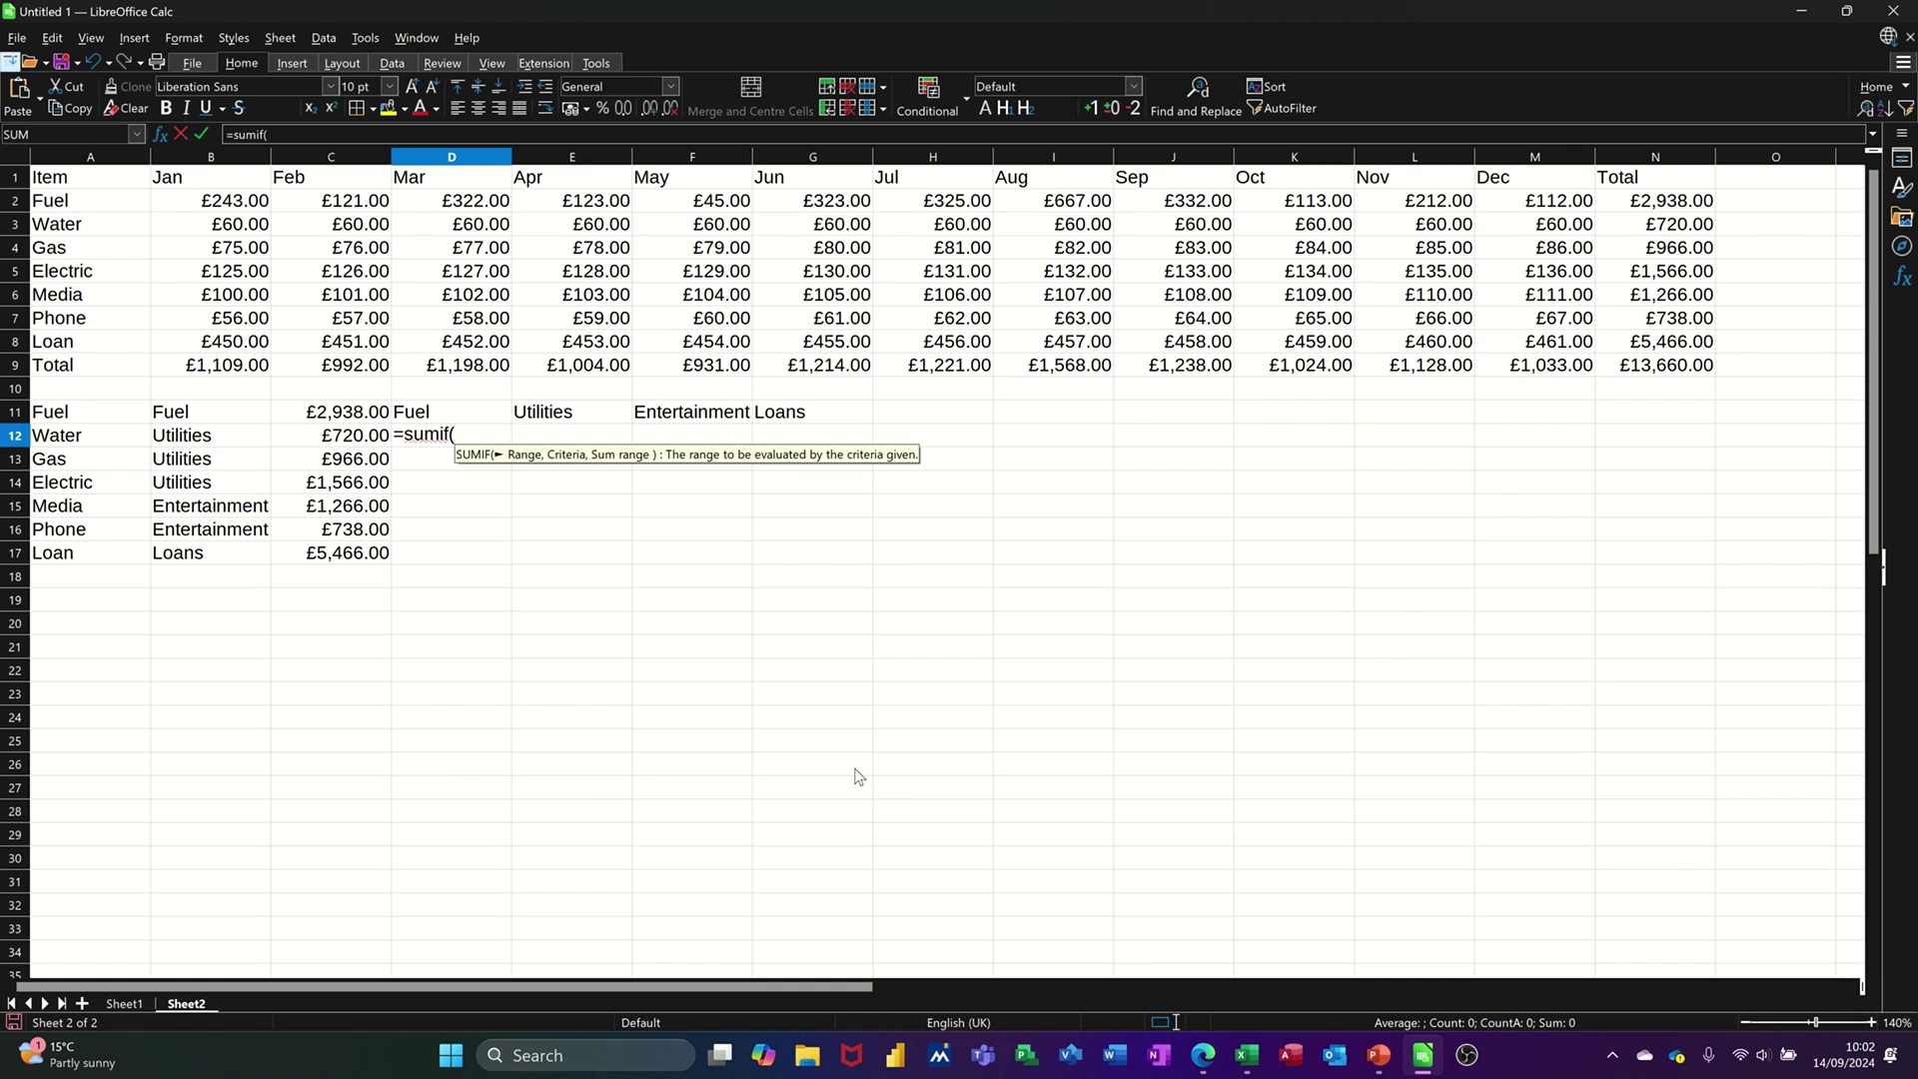
type("produ")
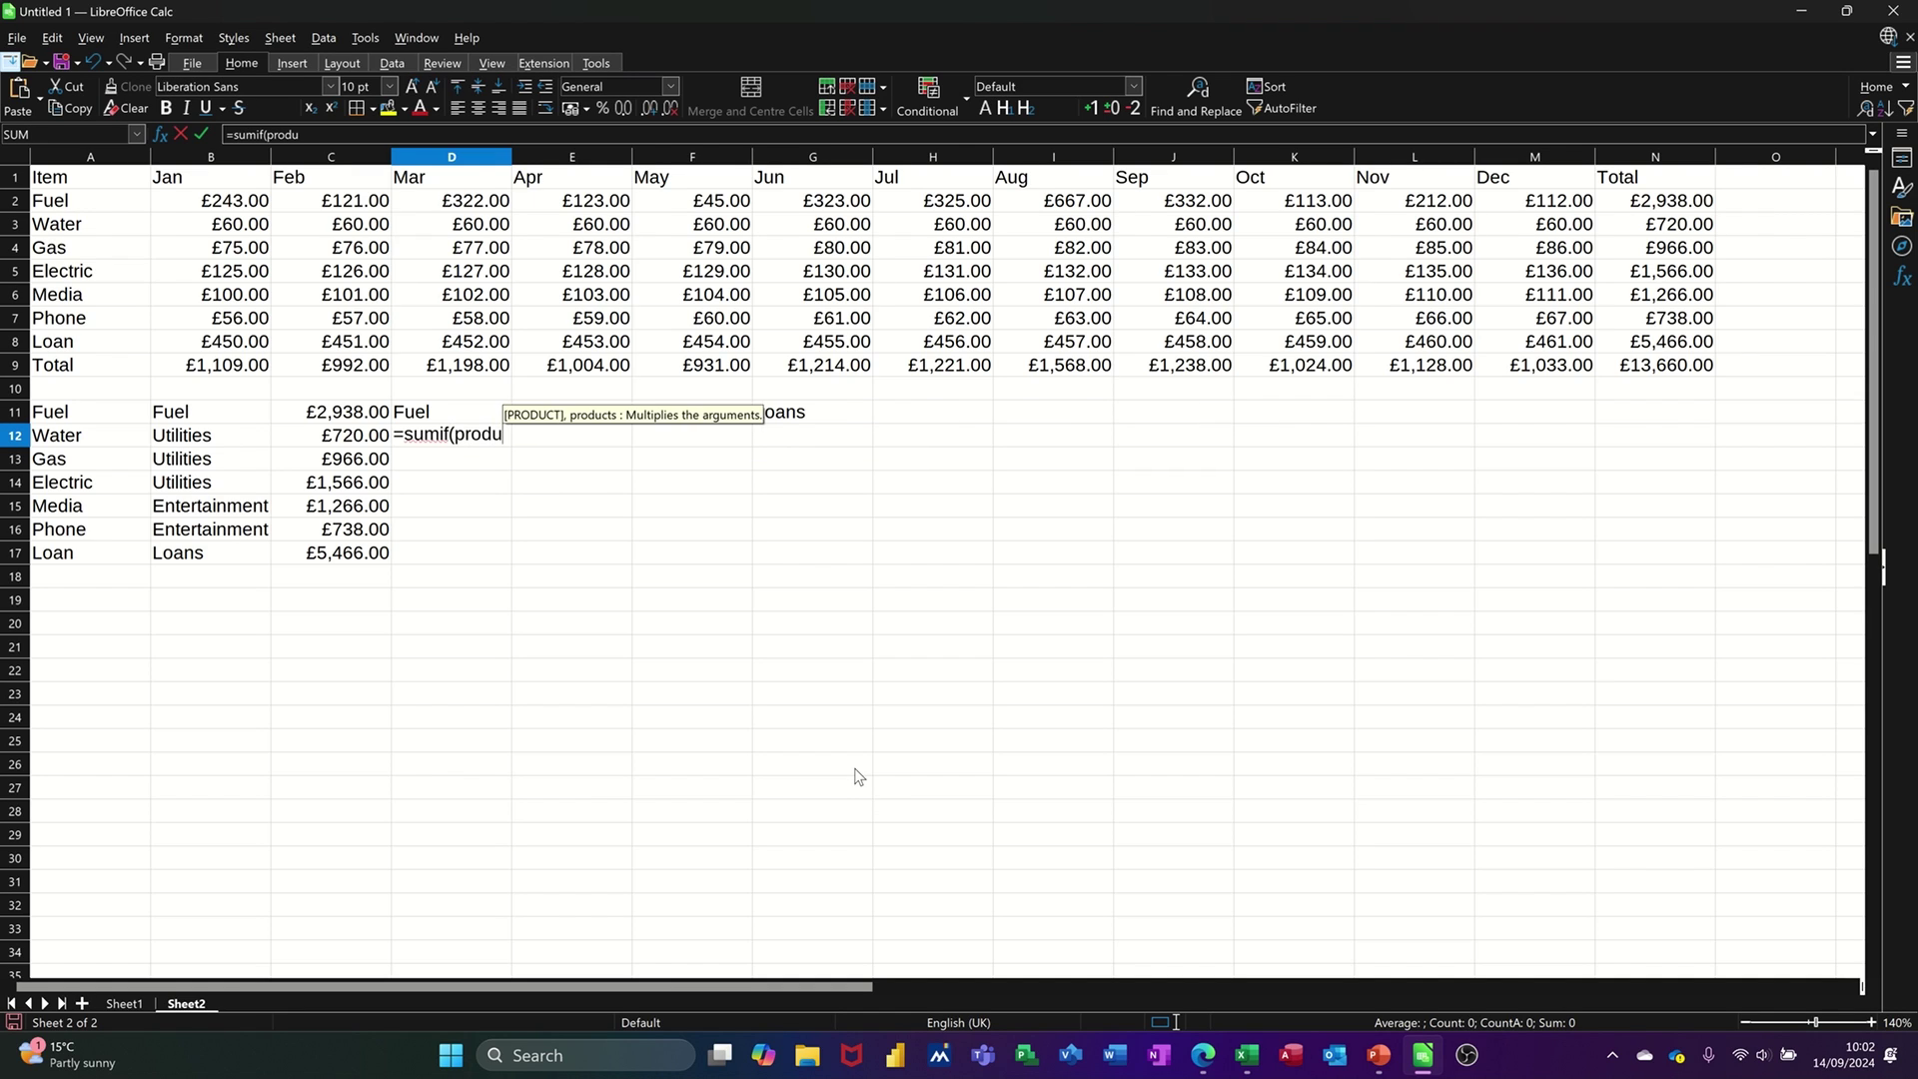
type("ct")
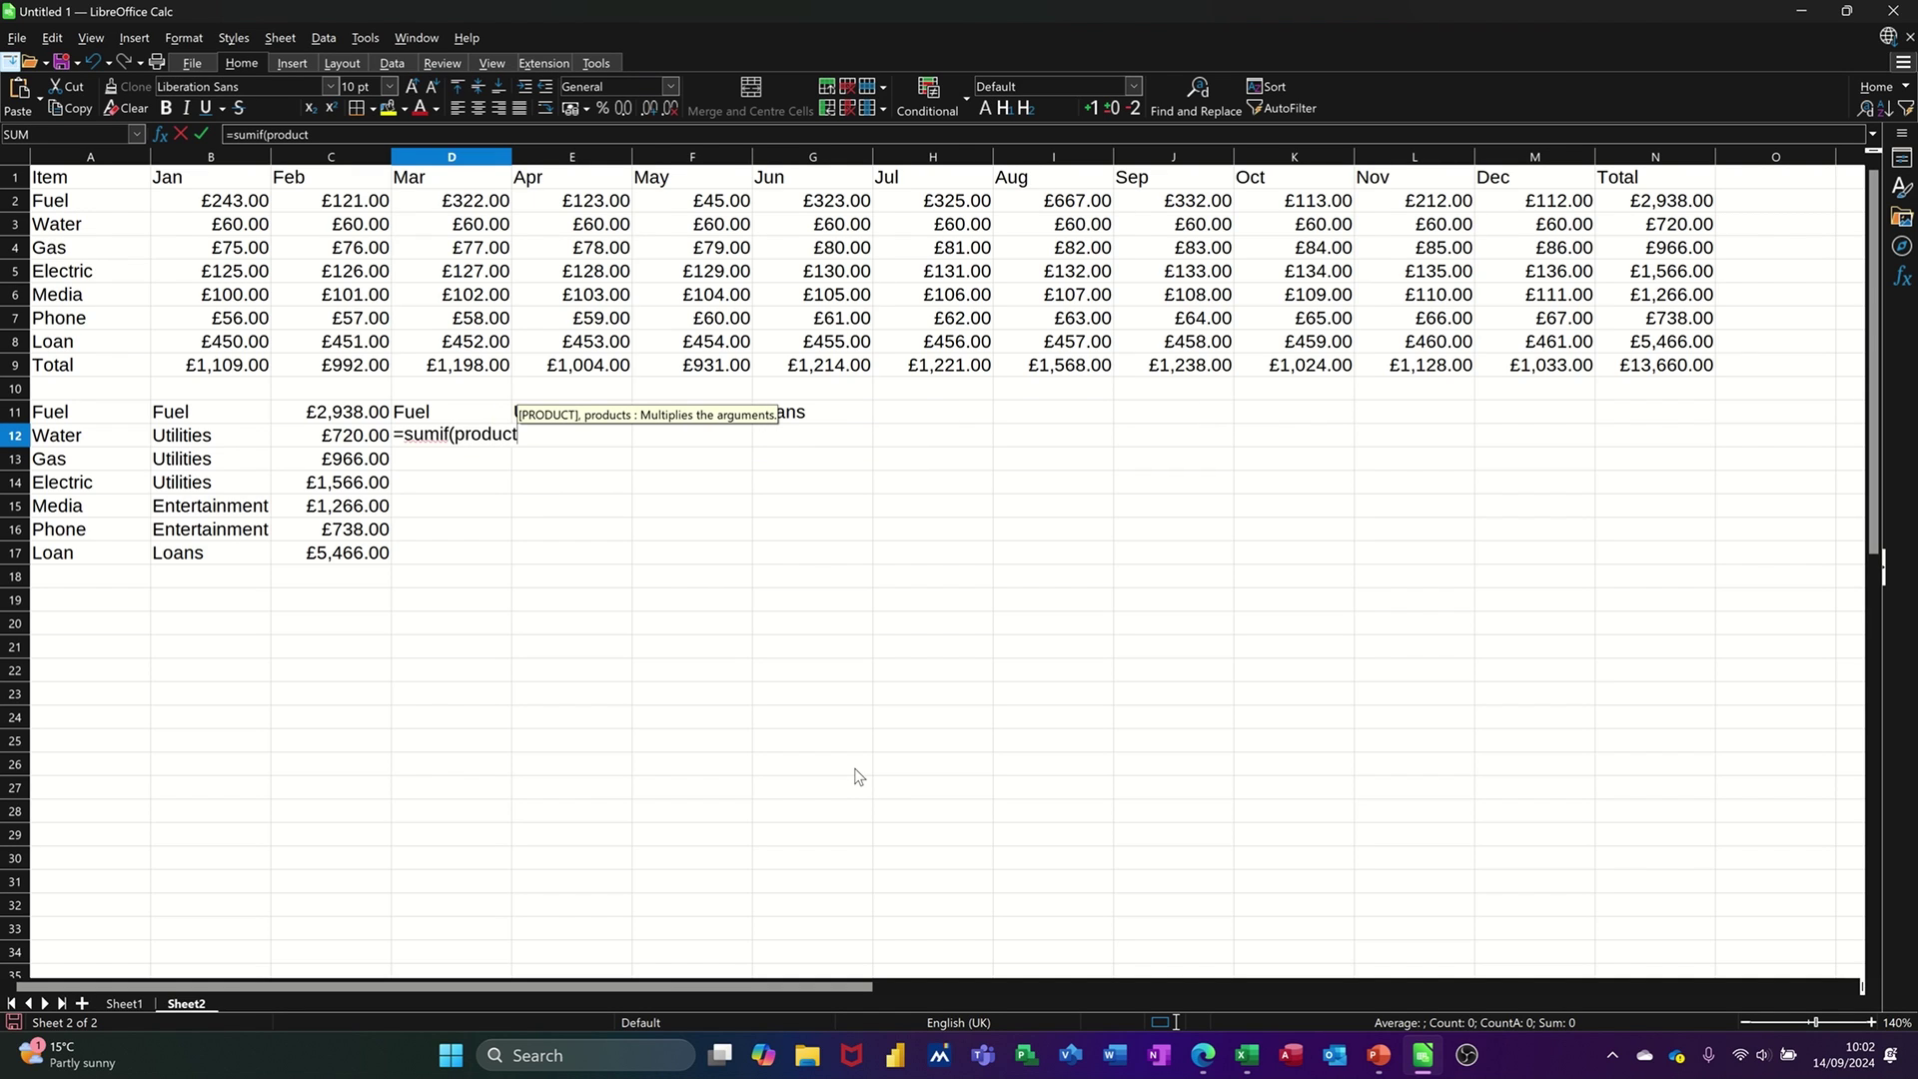
type("s")
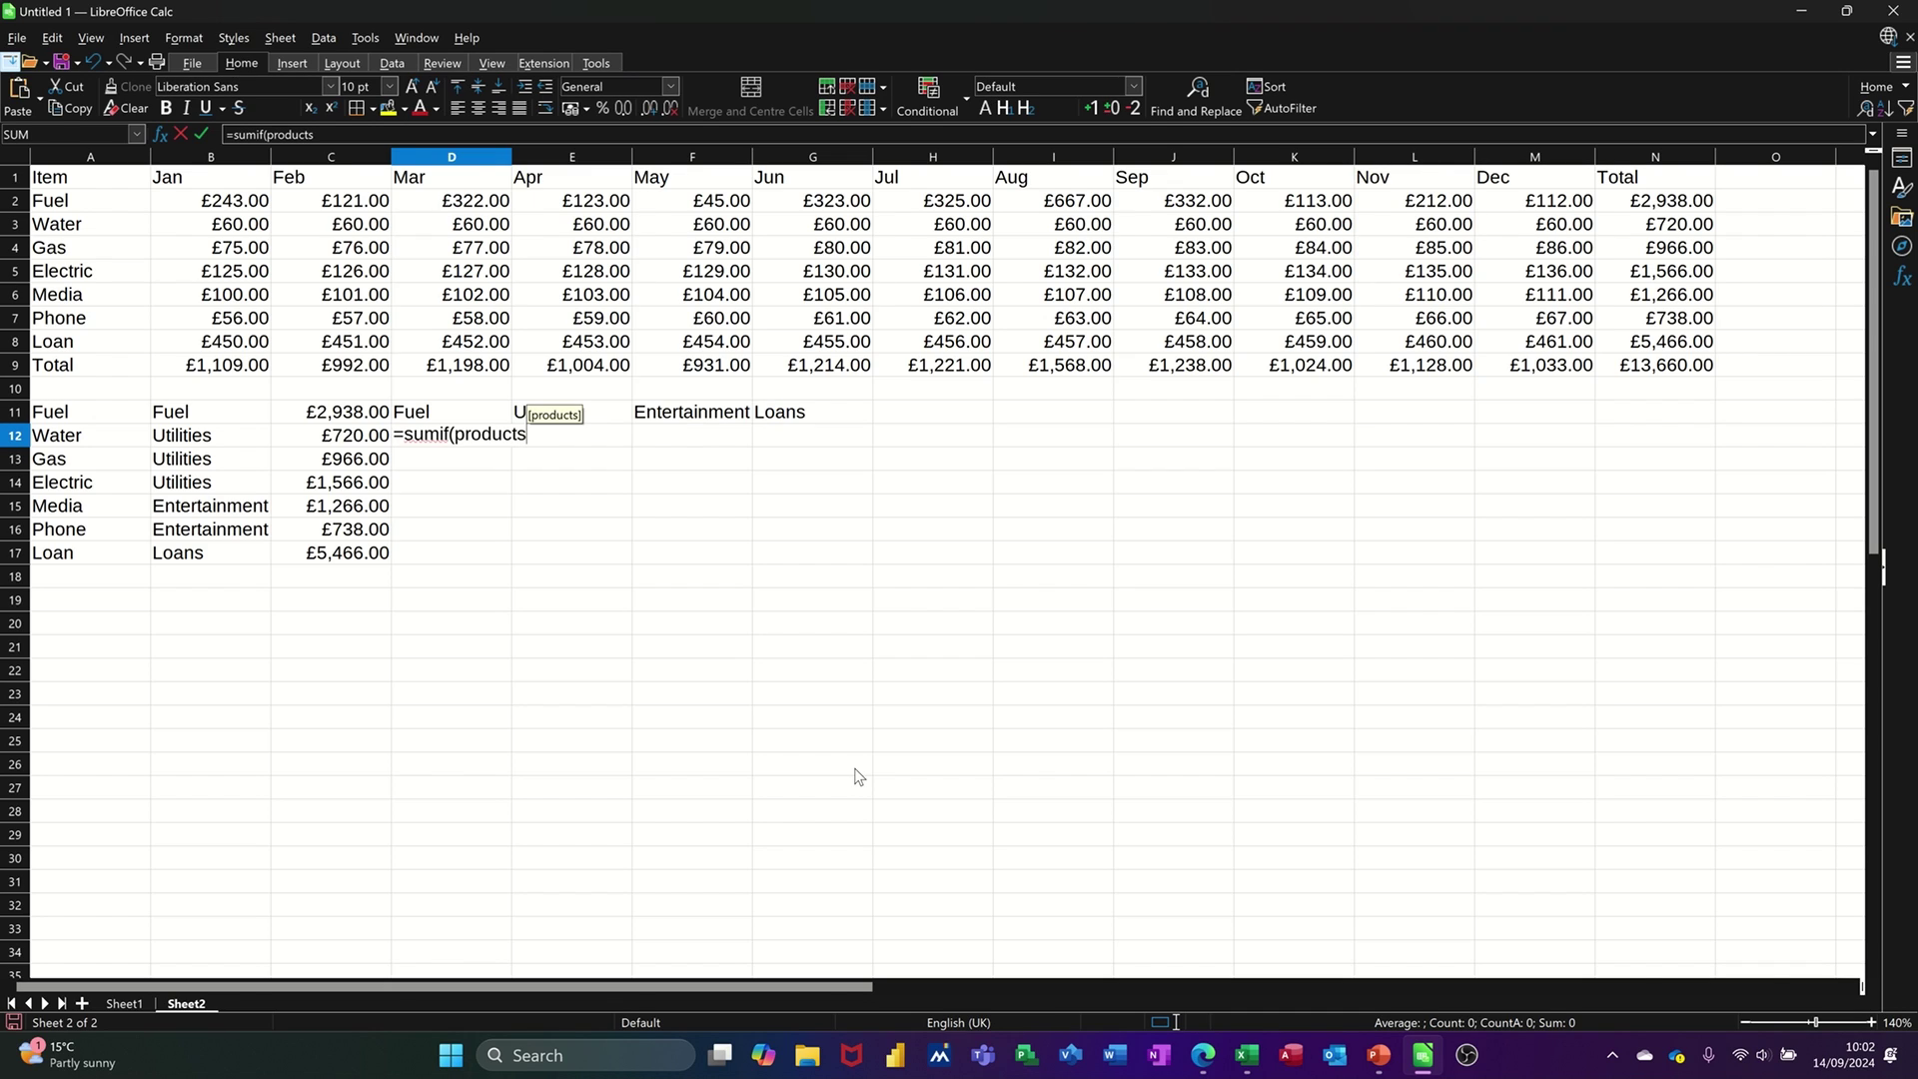
type(",")
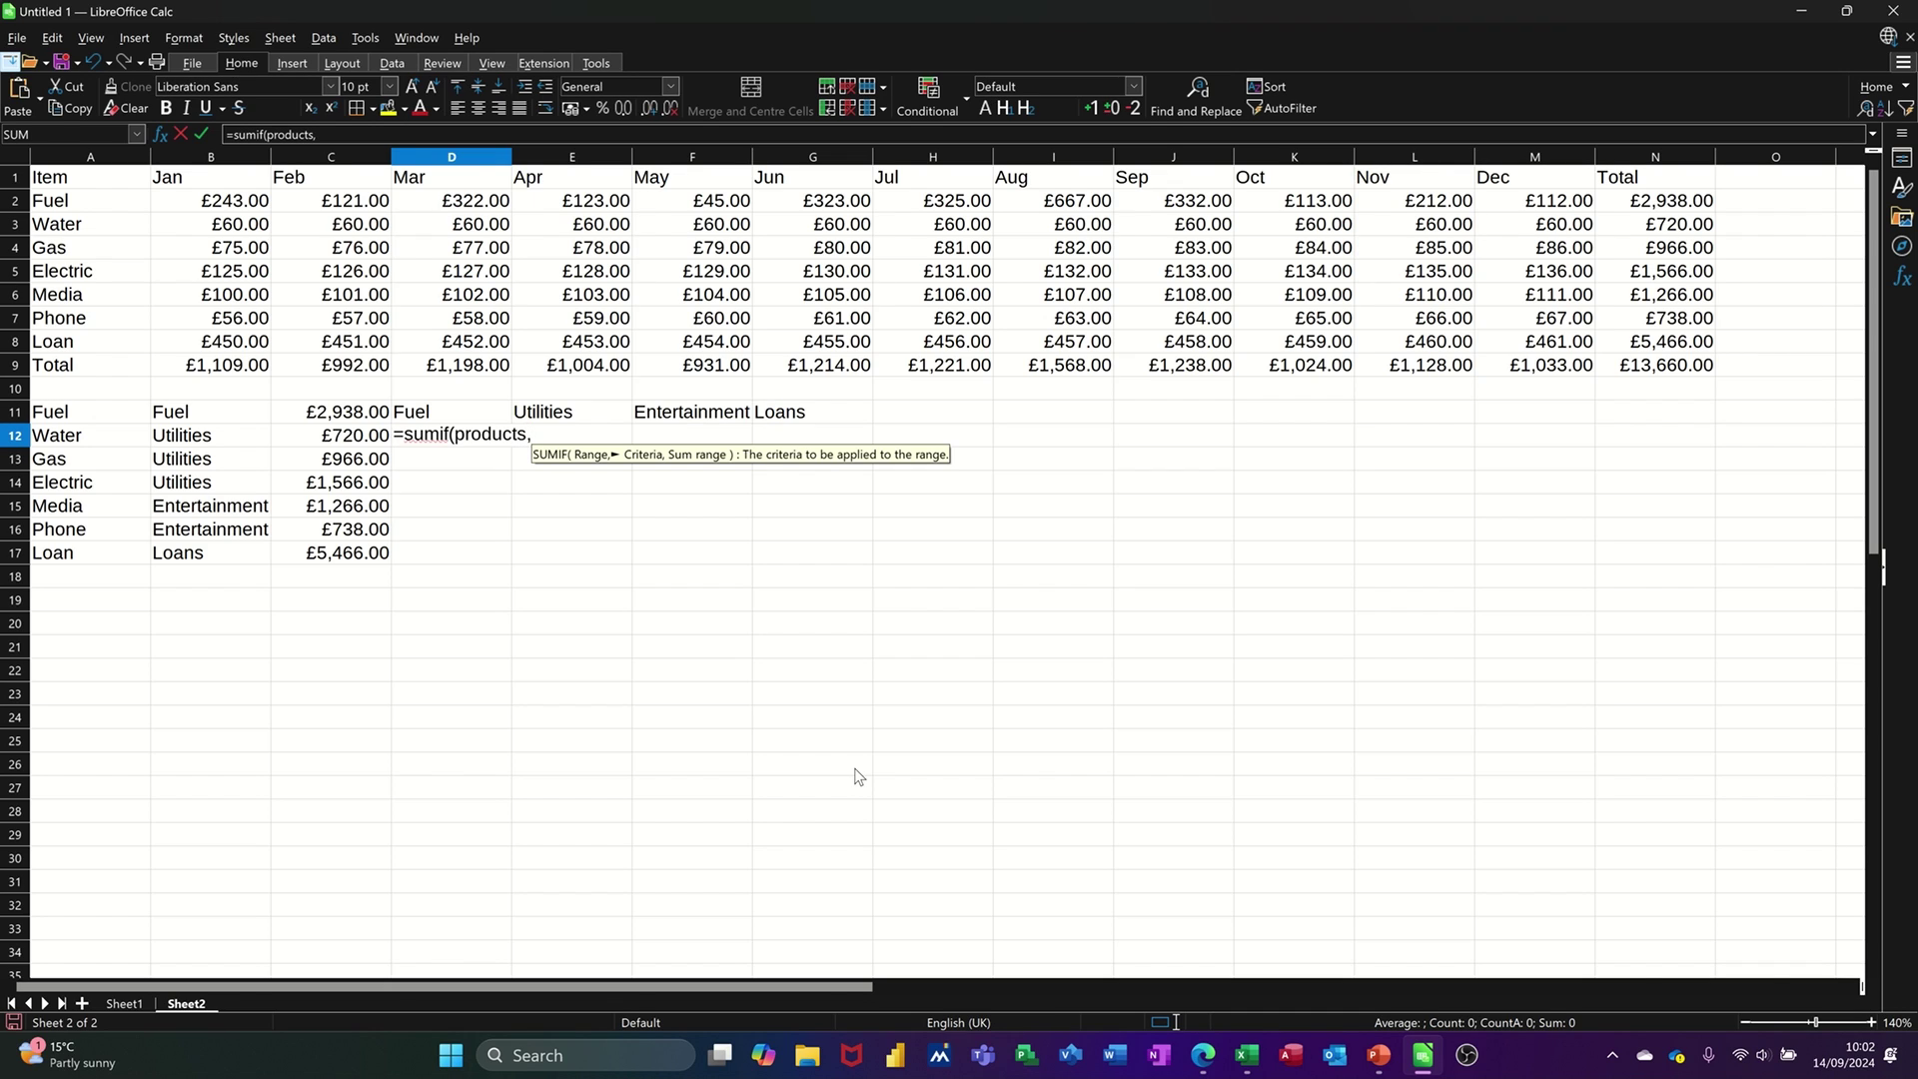
left_click(455, 415)
type(",am")
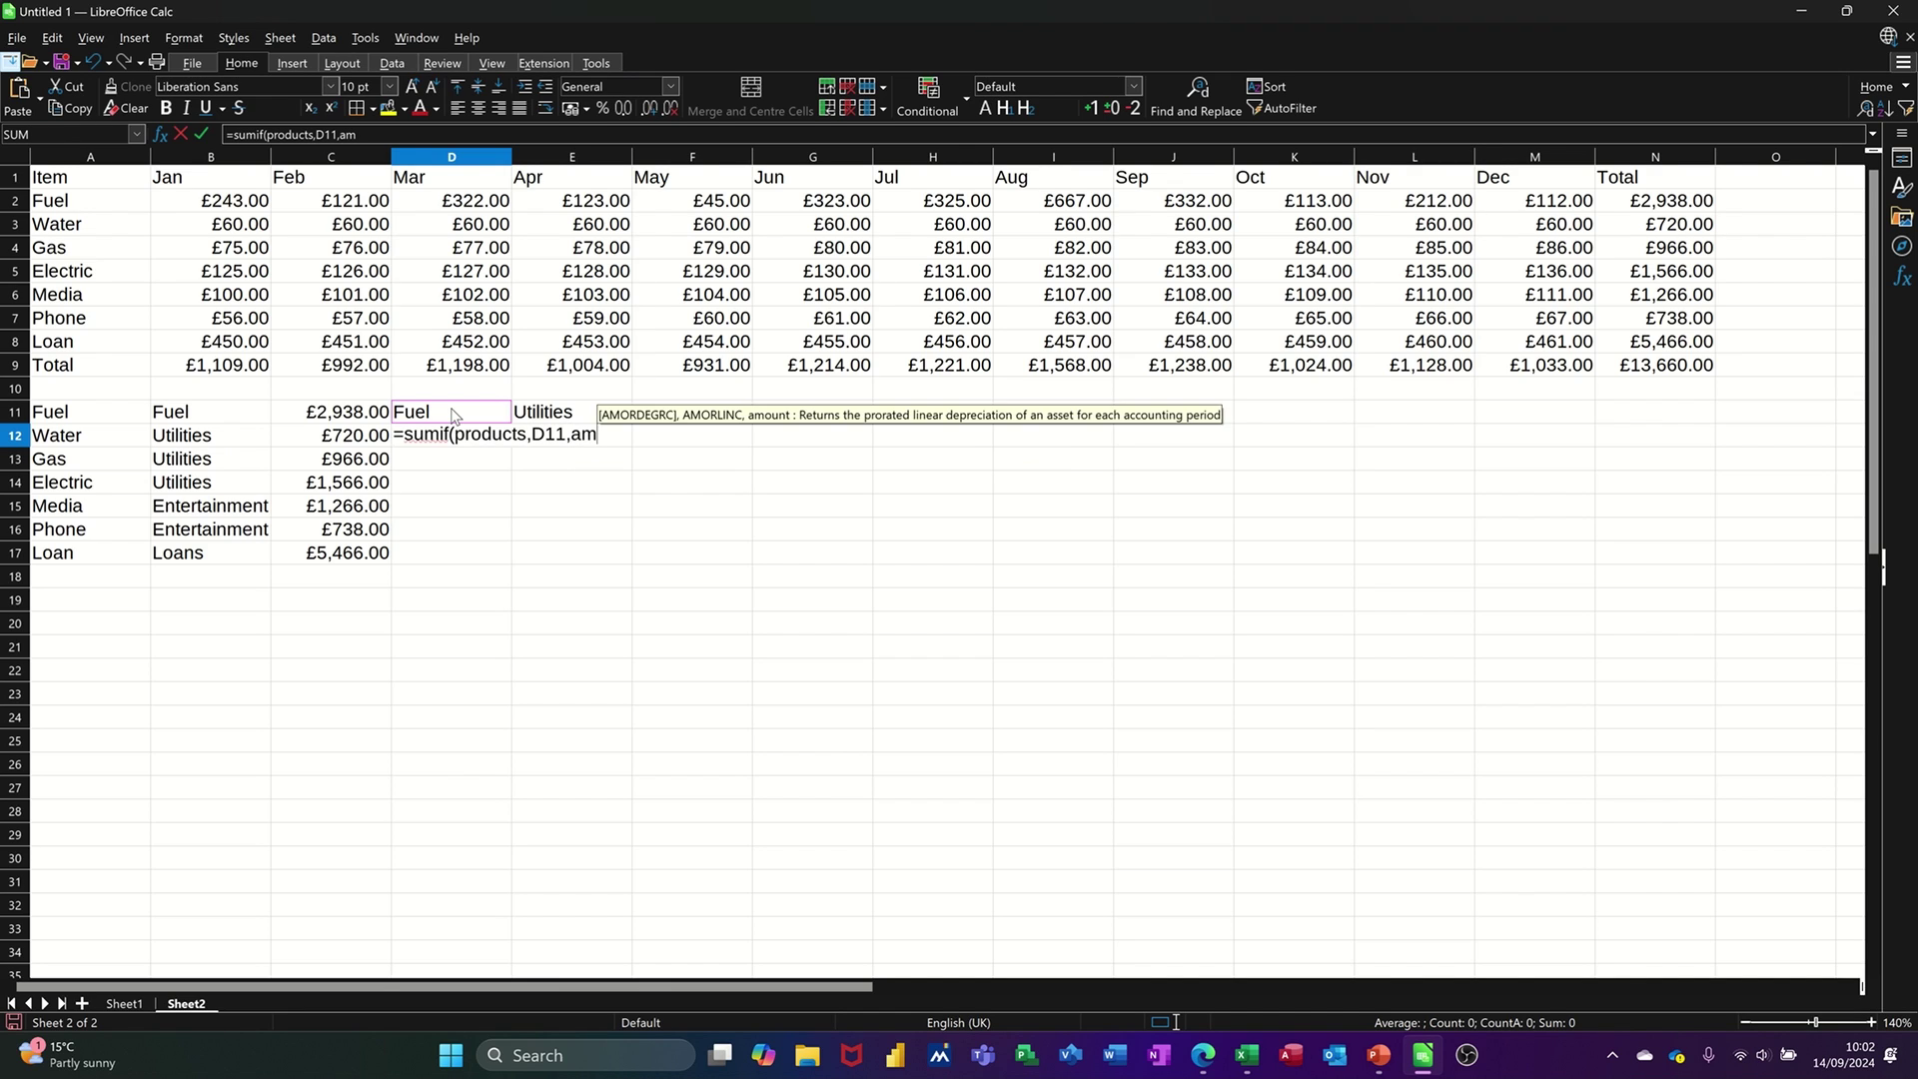
type("ount")
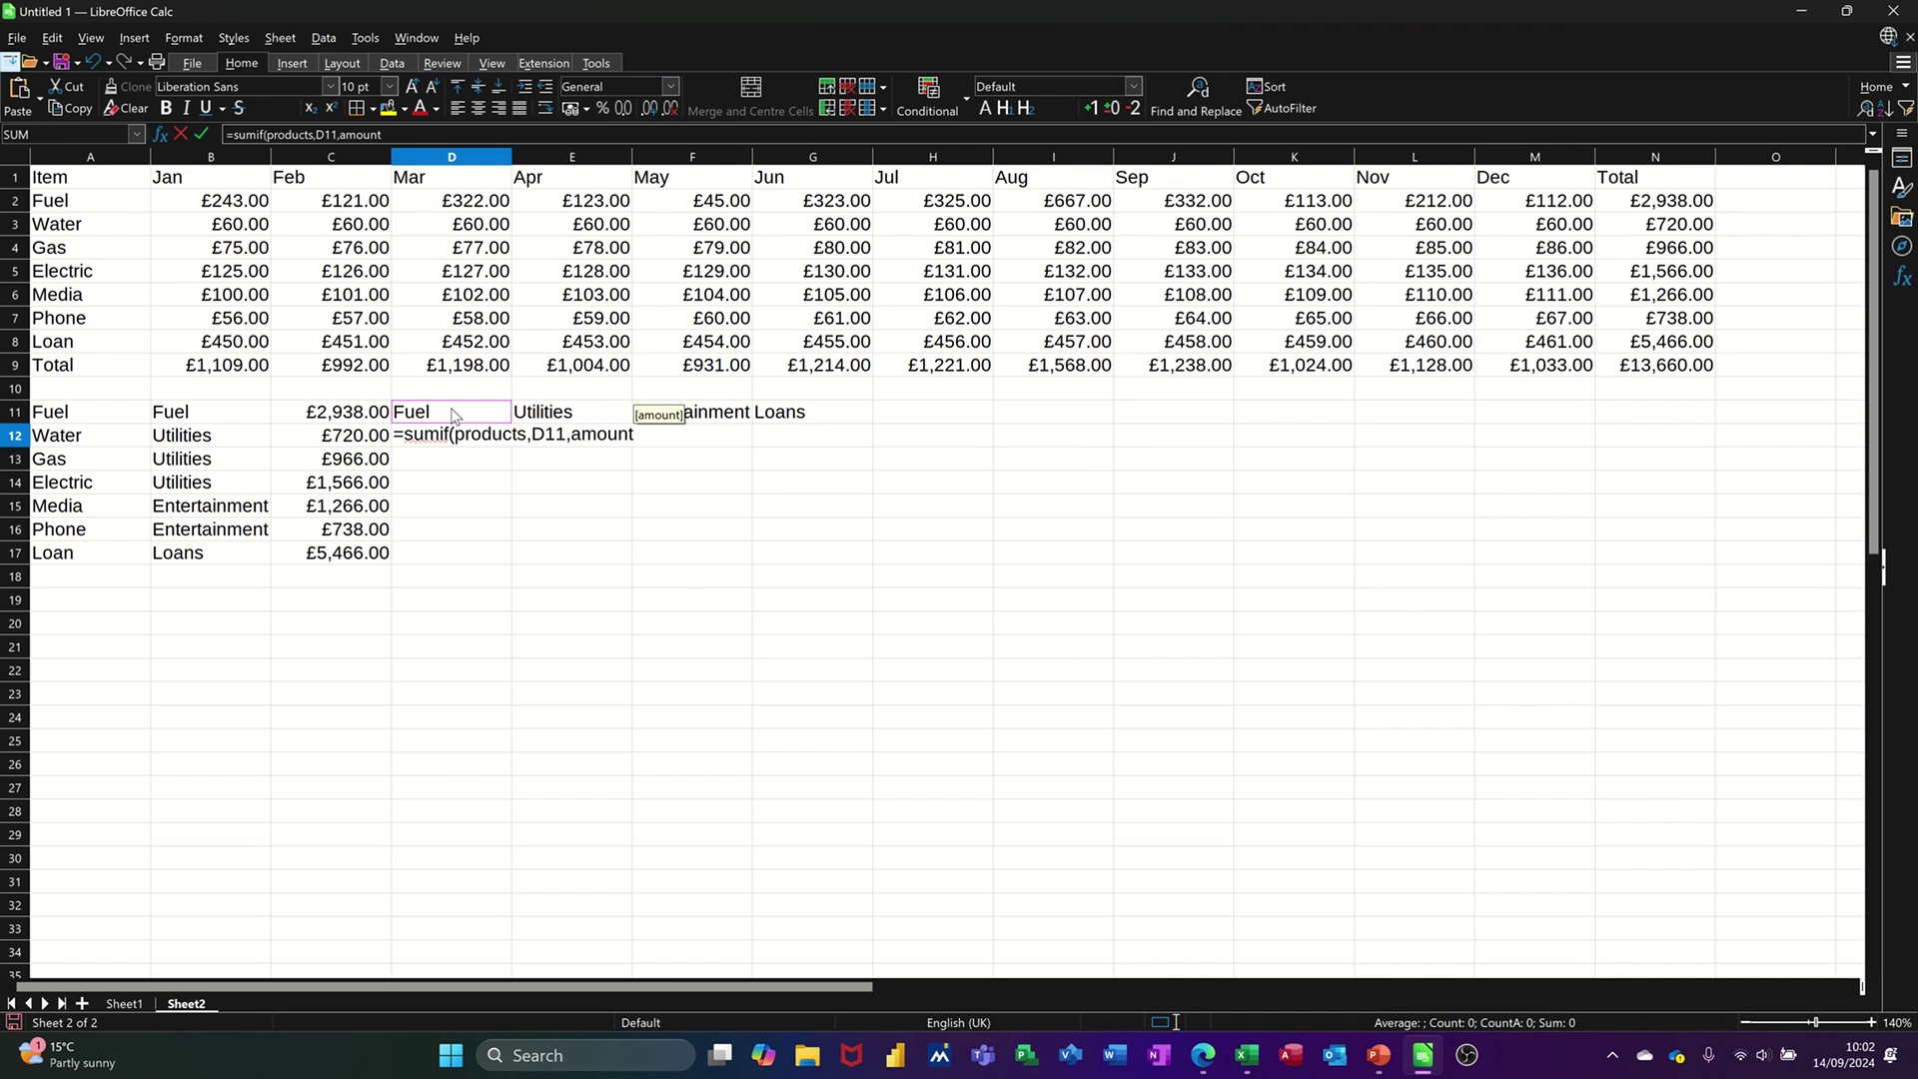
type(")")
left_click(201, 134)
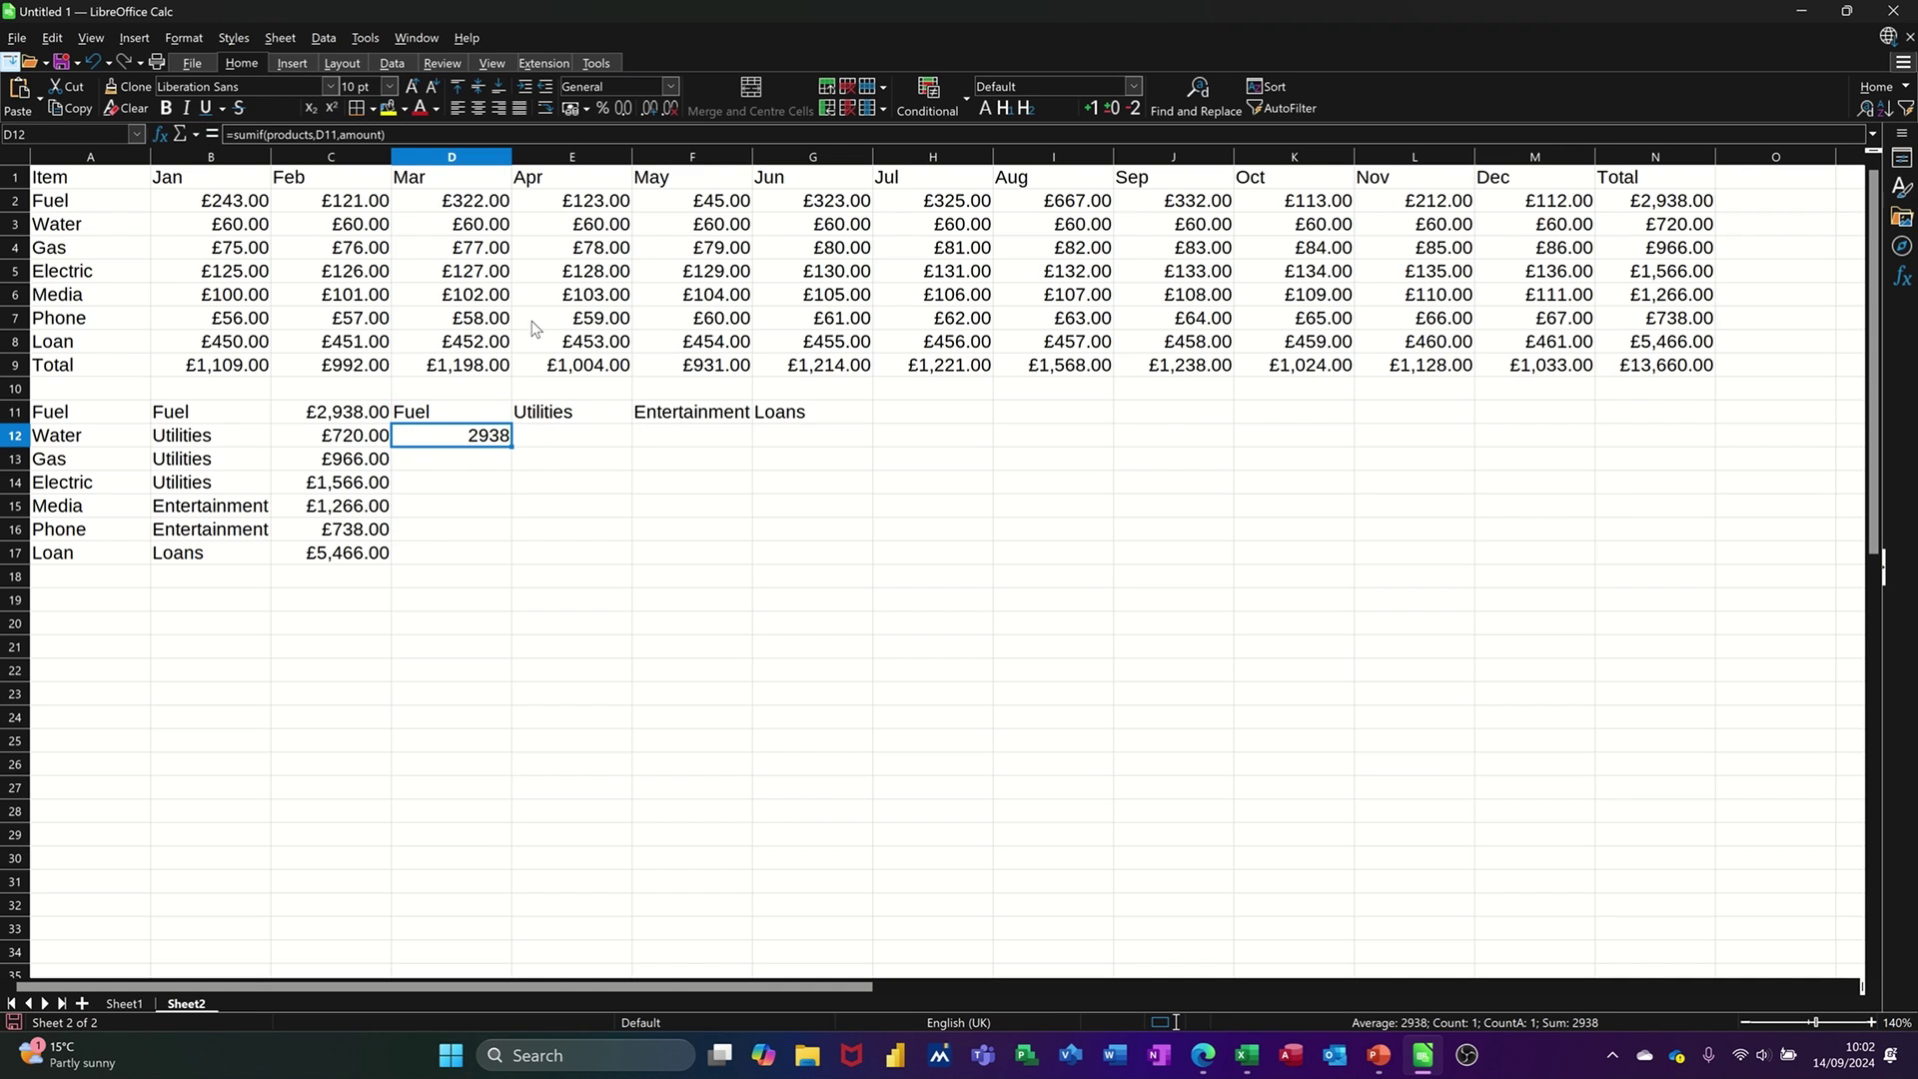
left_click(573, 110)
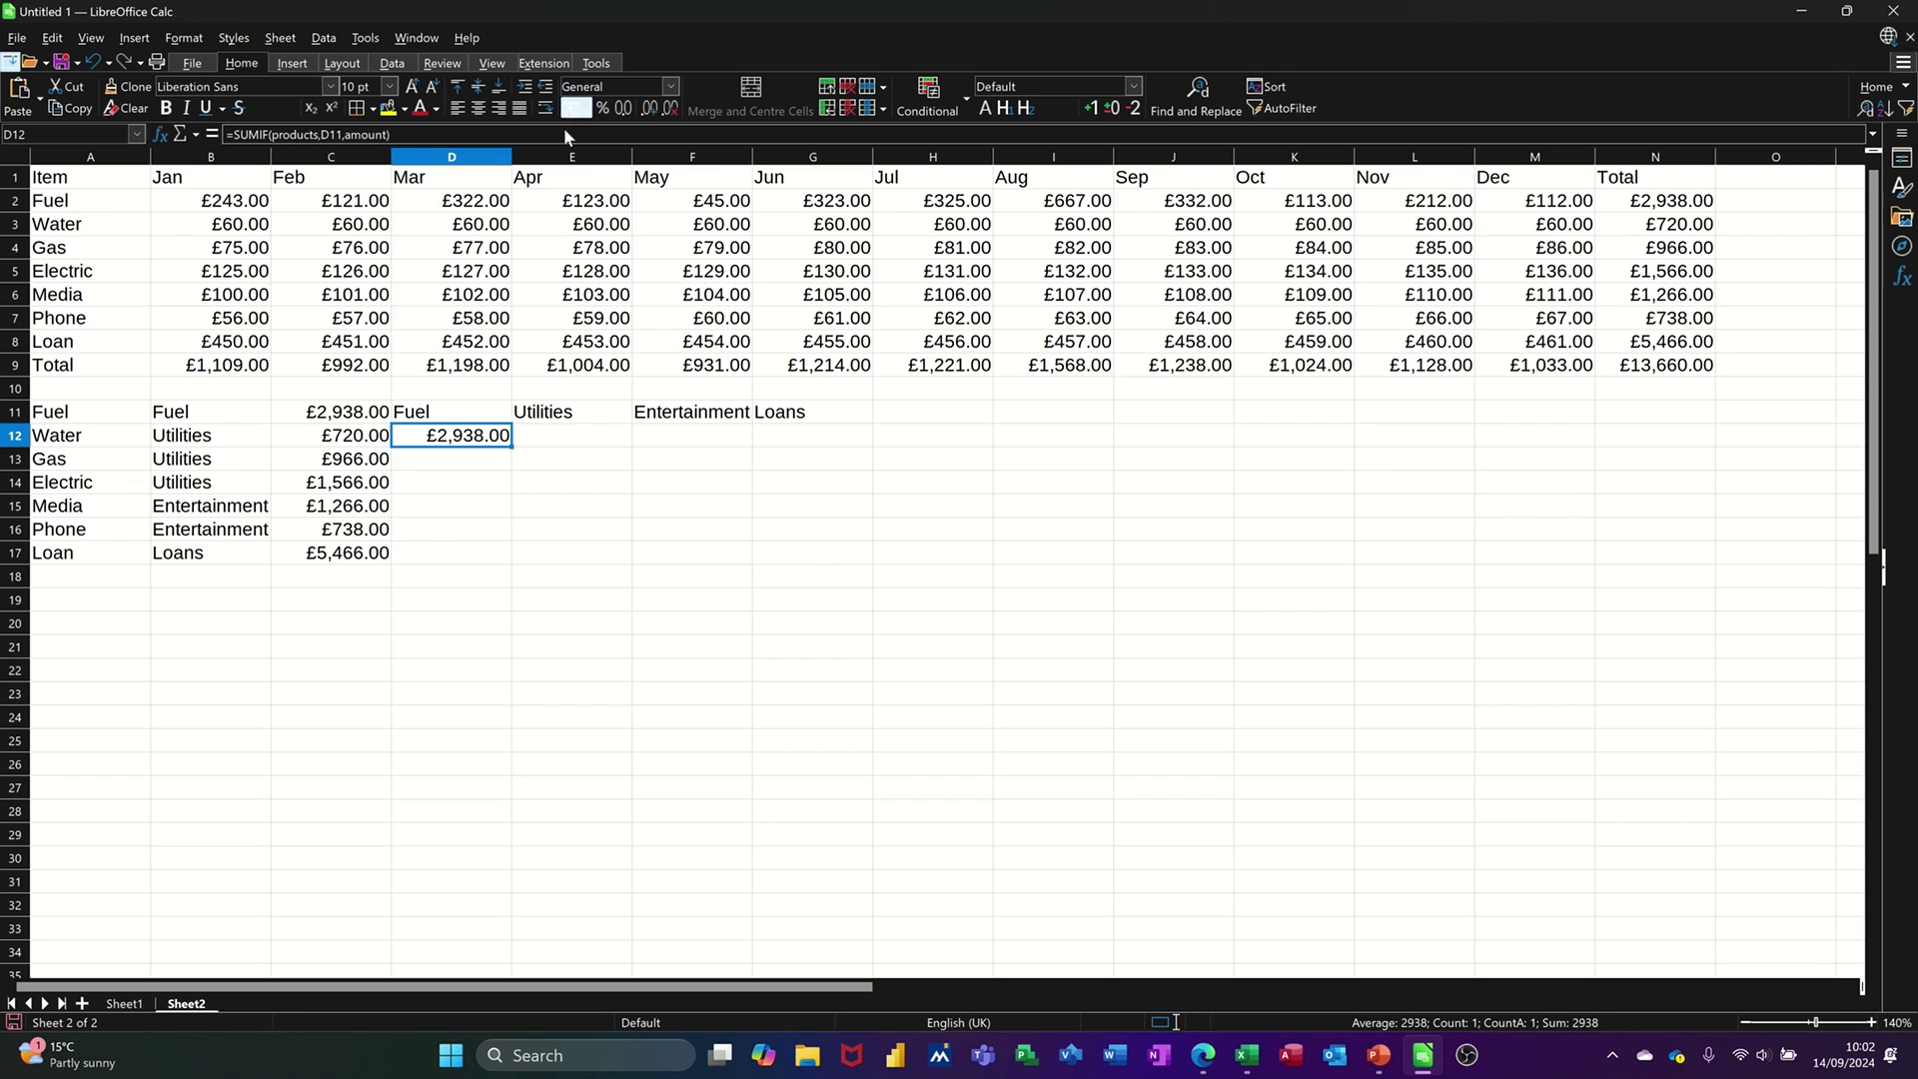
Fill the SUMIF formula across to G12, then select headings and totals D11:G12
left_click_drag(514, 448, 829, 452)
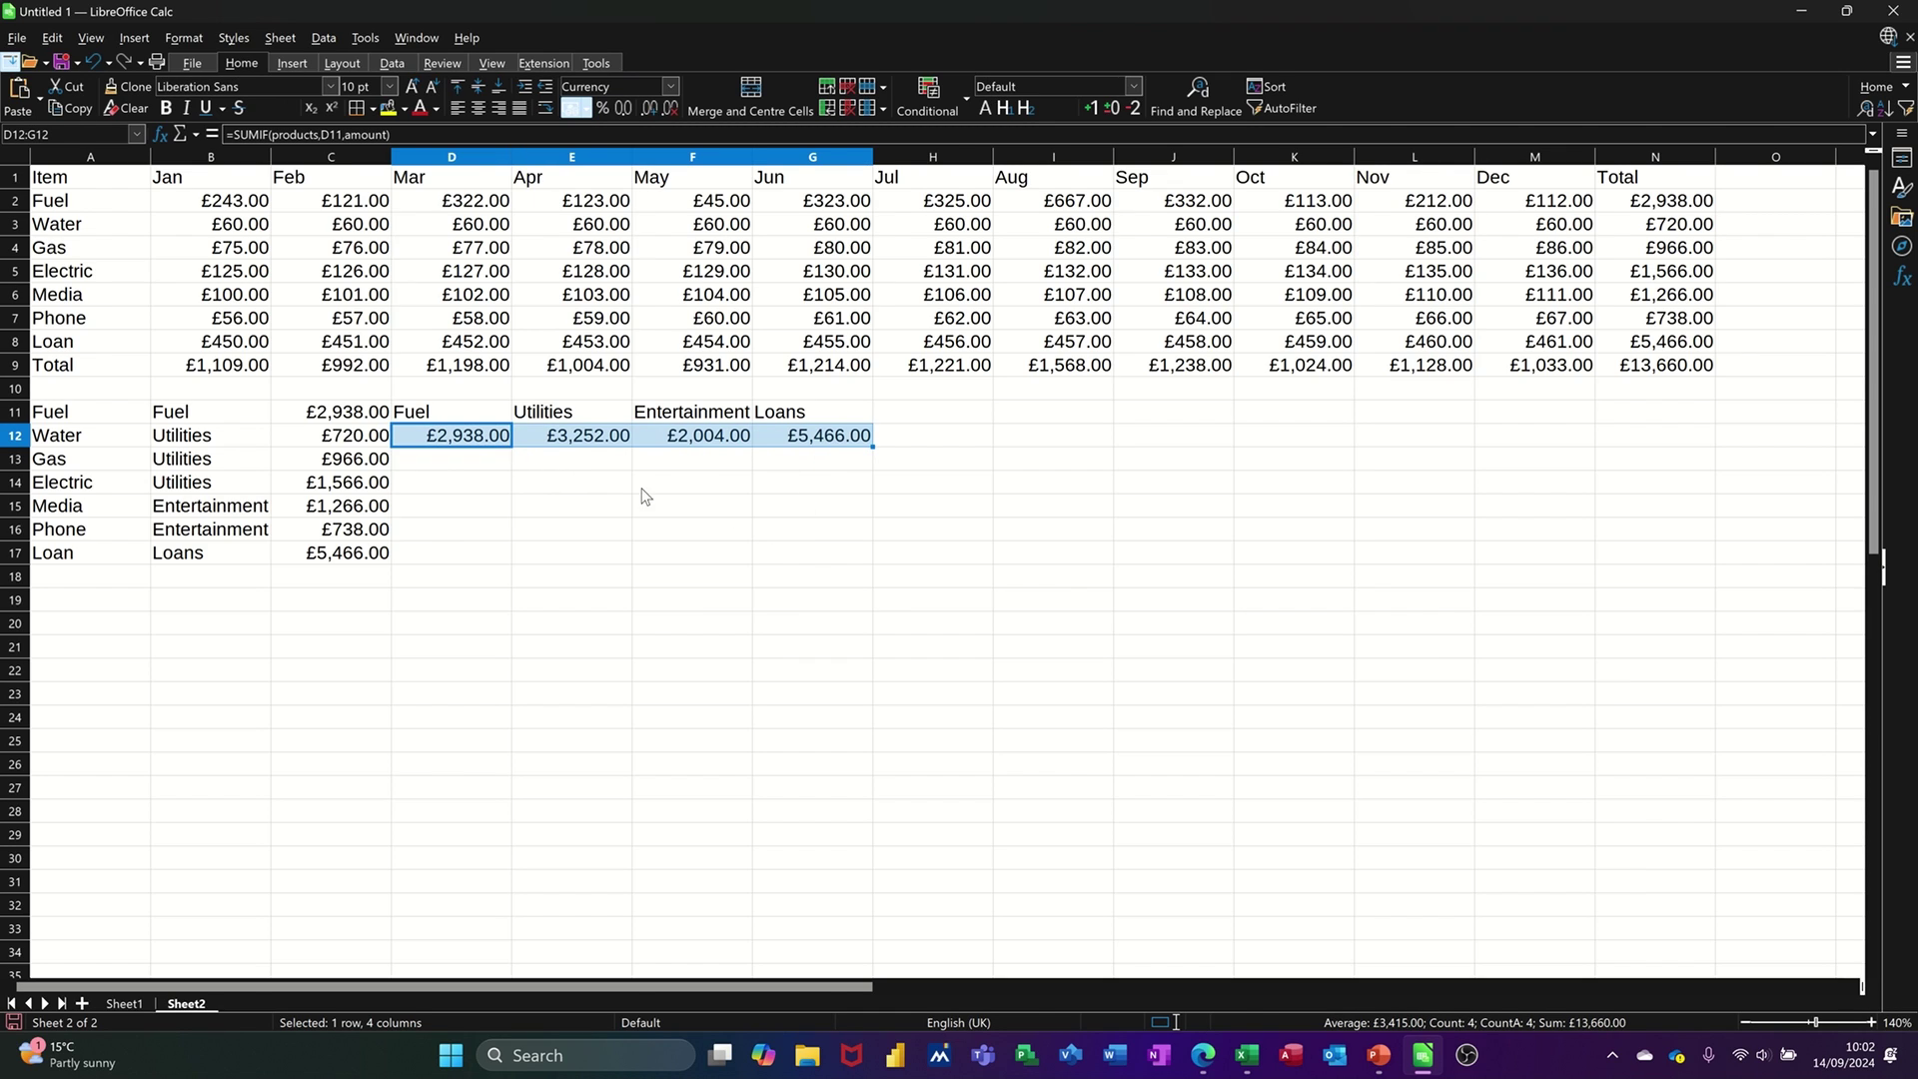
left_click(562, 444)
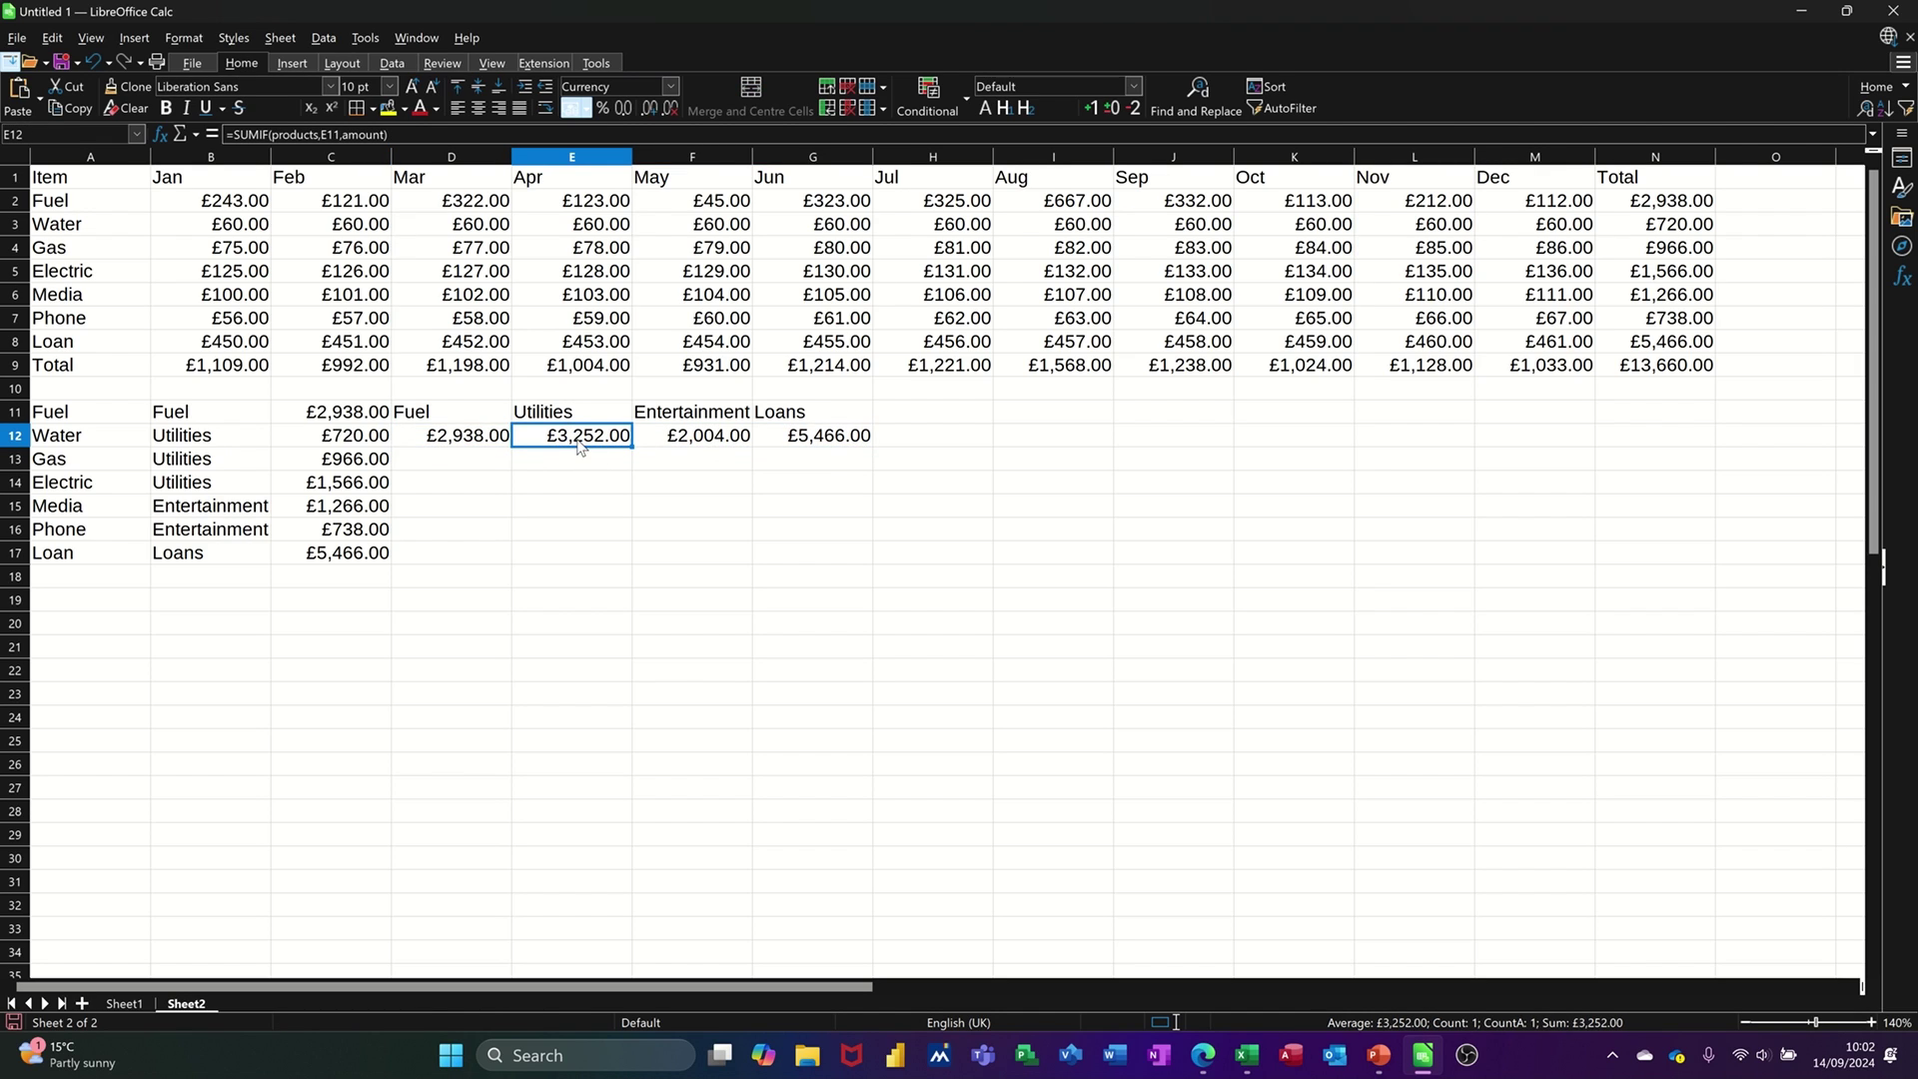
left_click(437, 447)
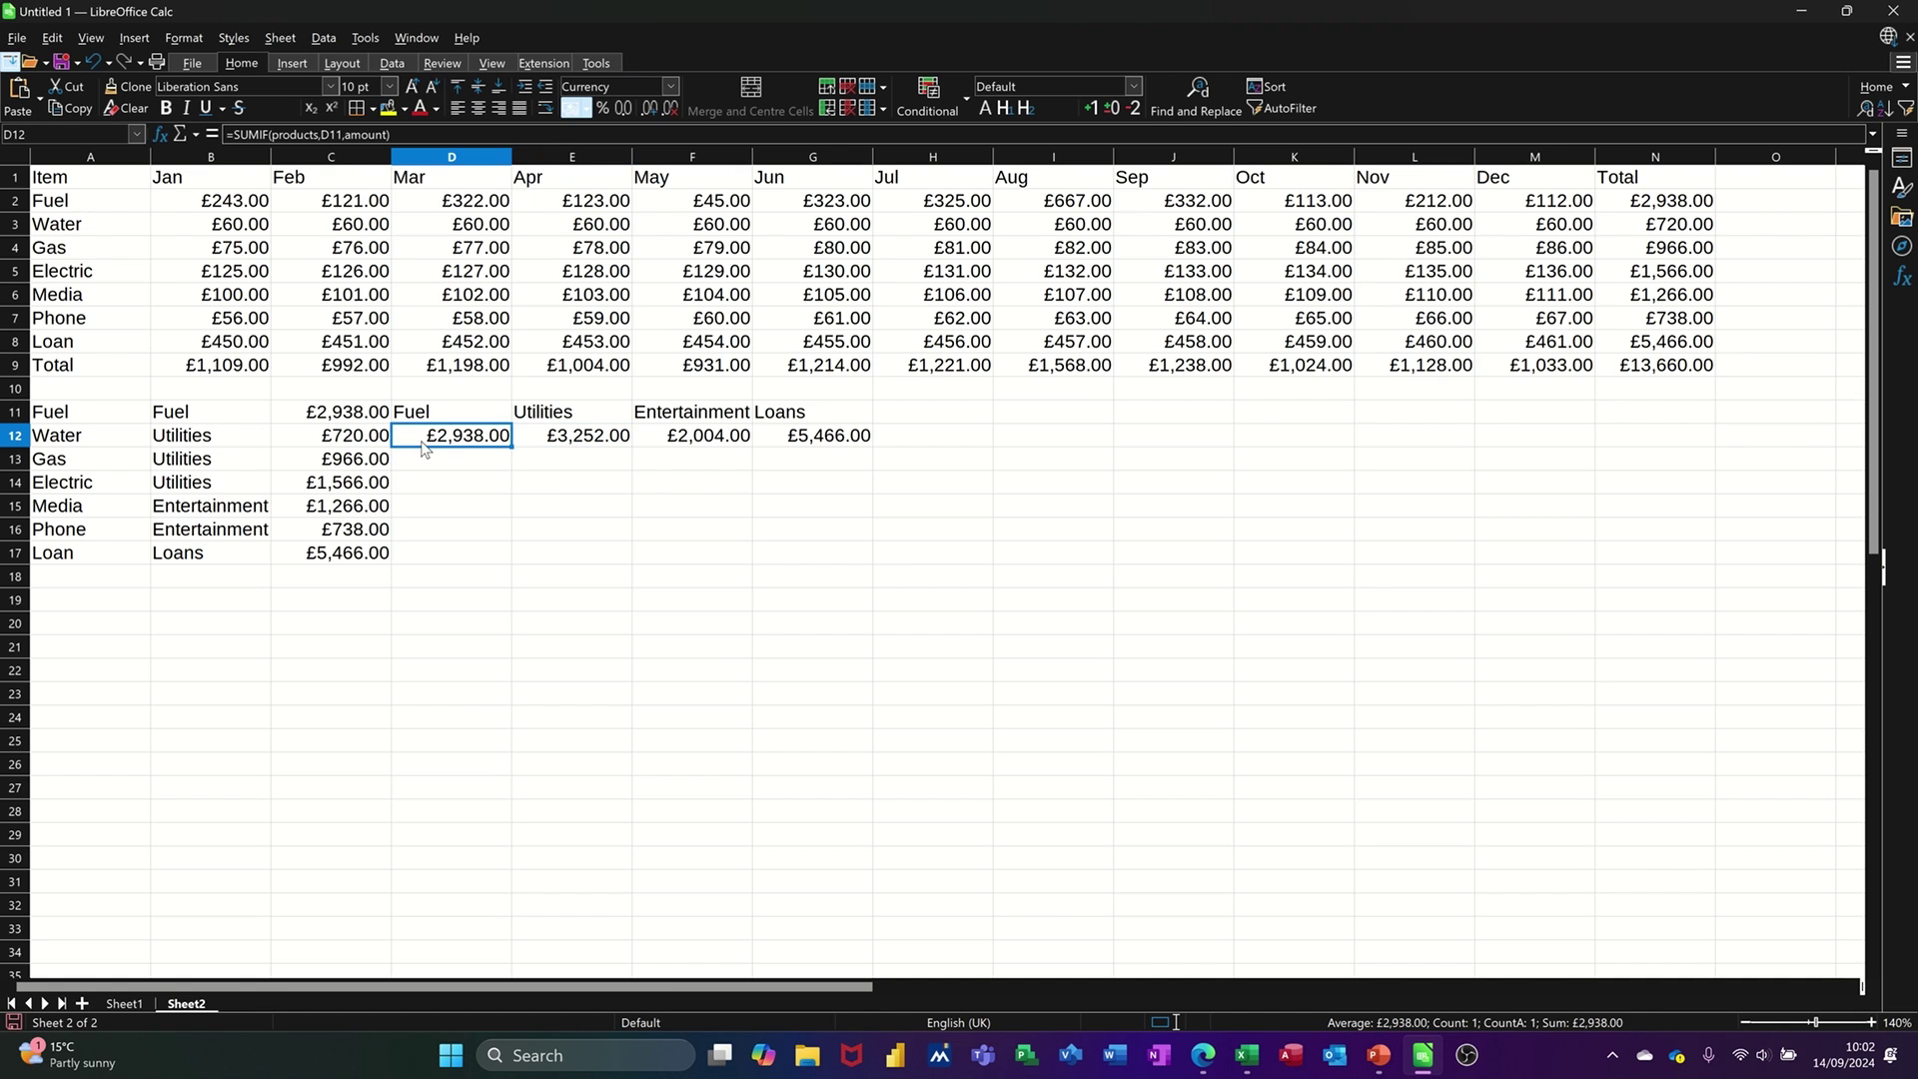
left_click_drag(425, 417, 819, 448)
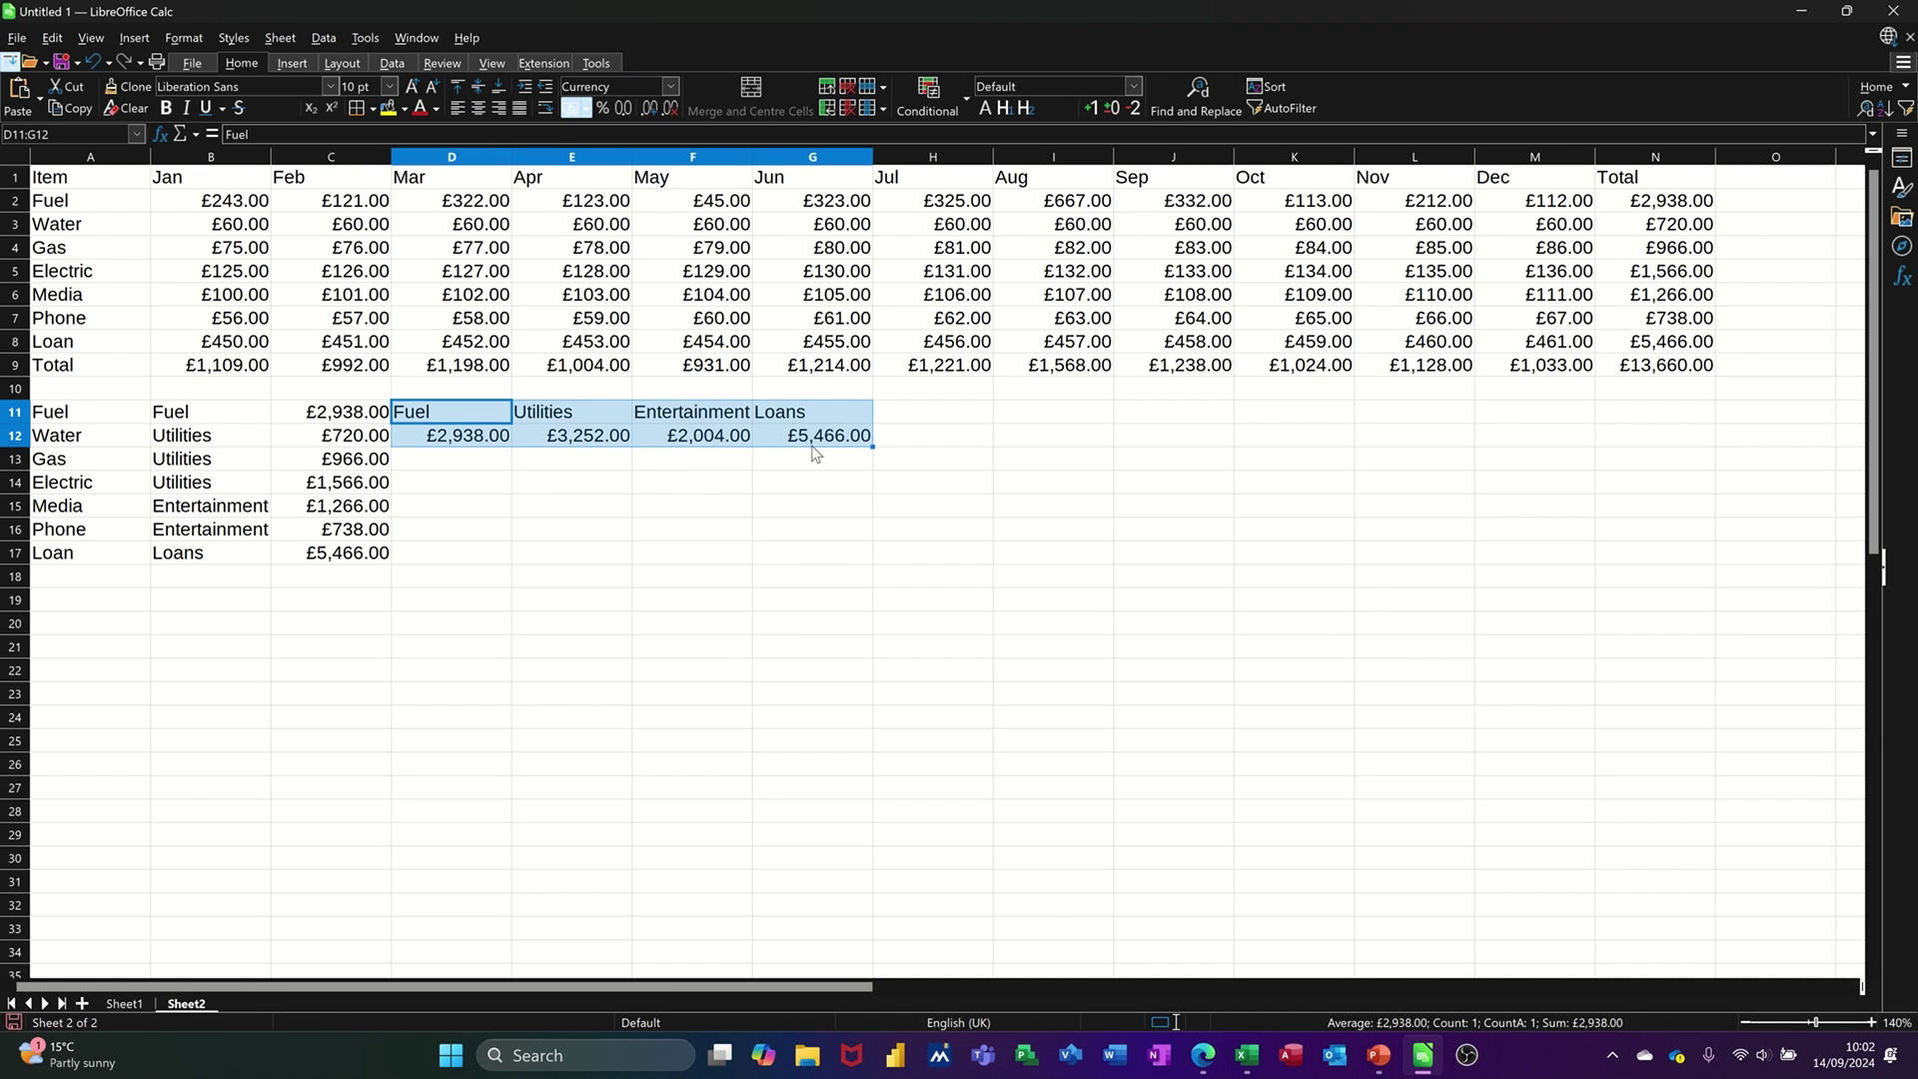
Insert a Pie chart of the D11:G12 category totals through the Chart Wizard
left_click(289, 64)
left_click(172, 92)
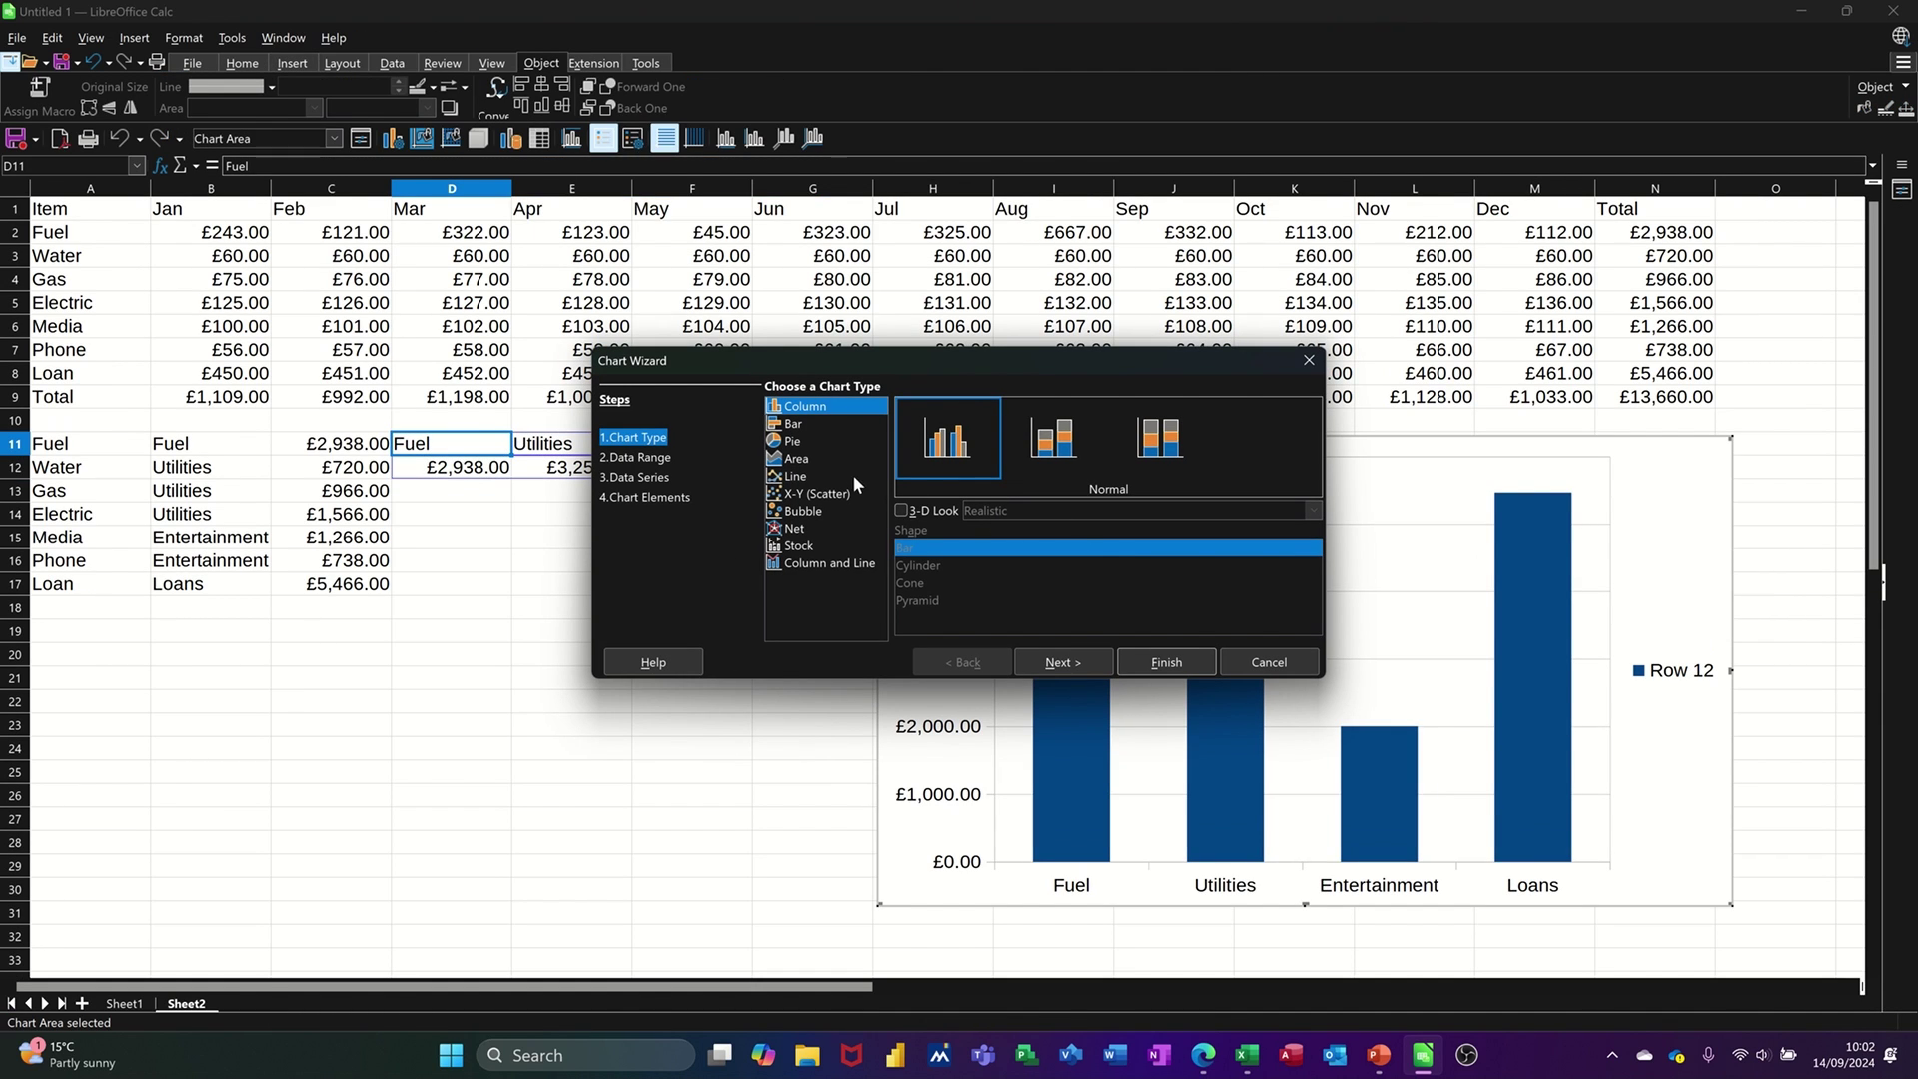
left_click(799, 445)
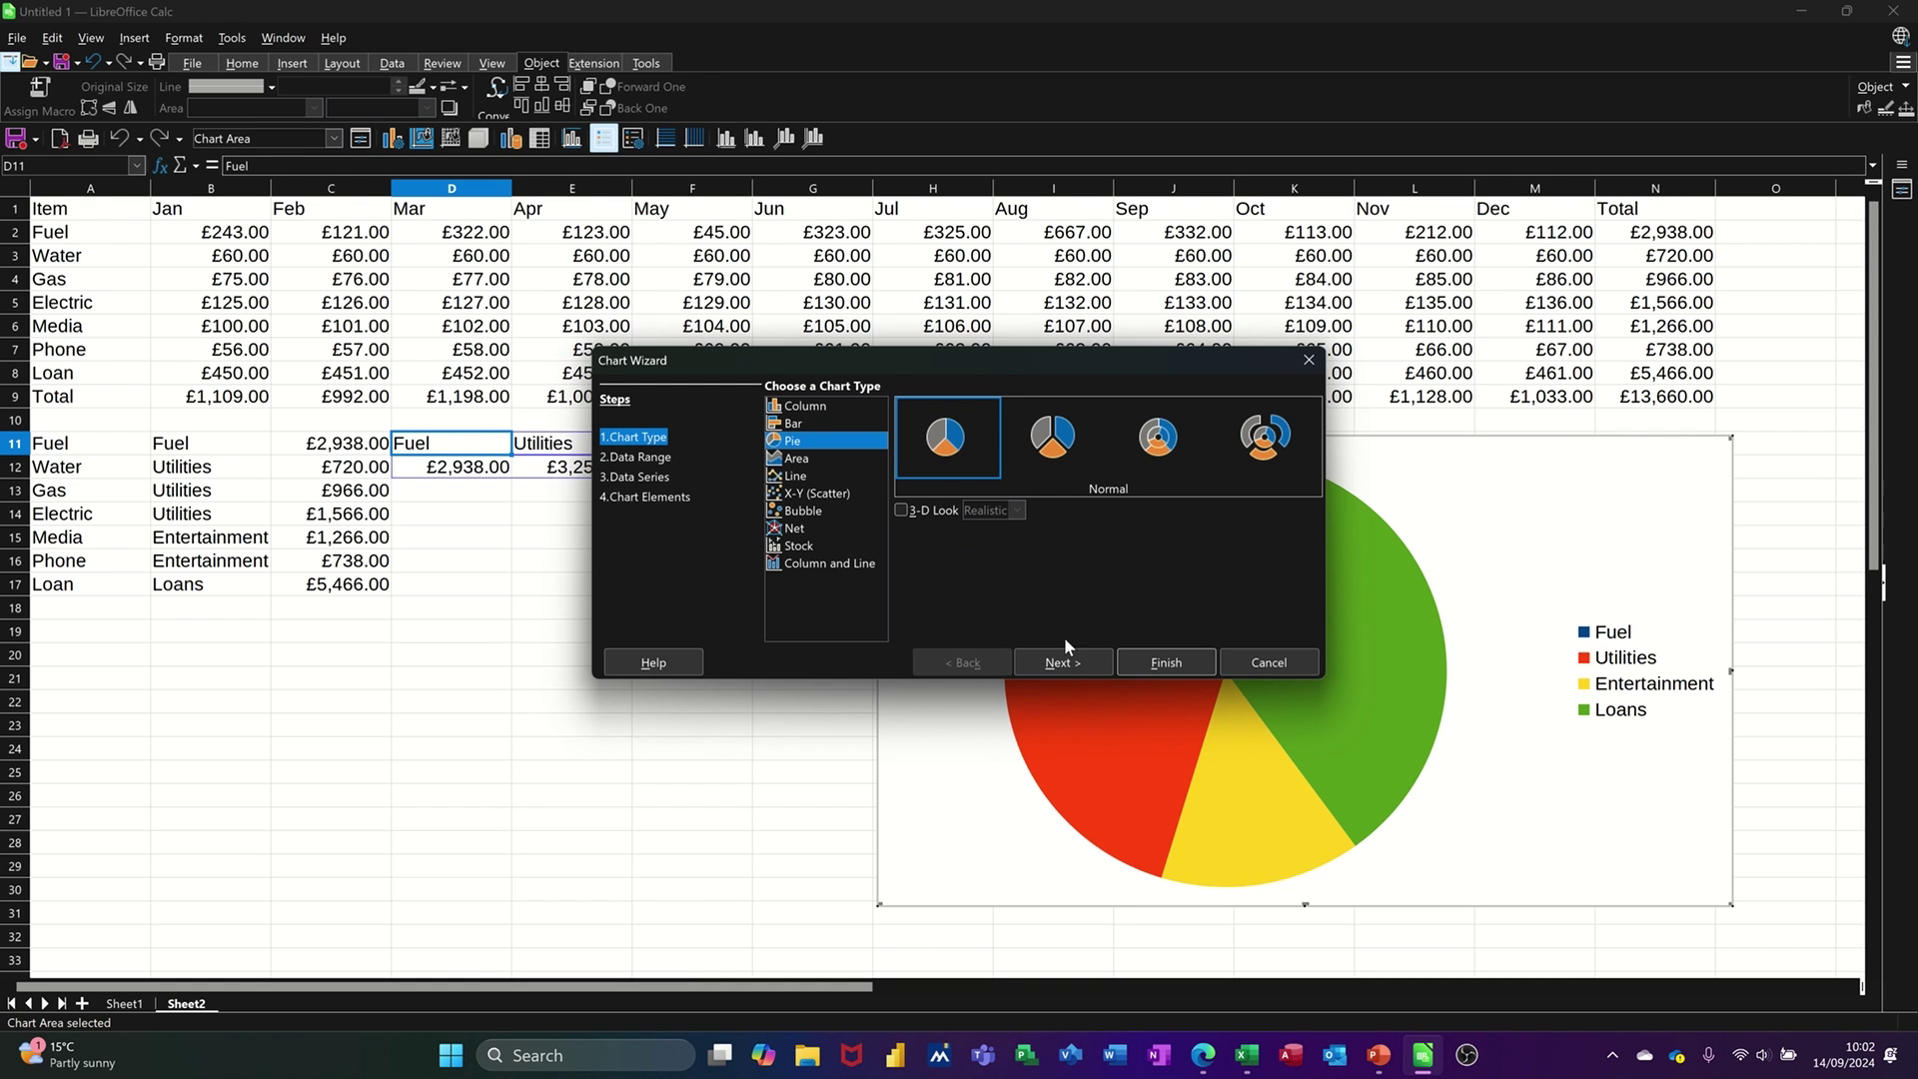
left_click(1157, 667)
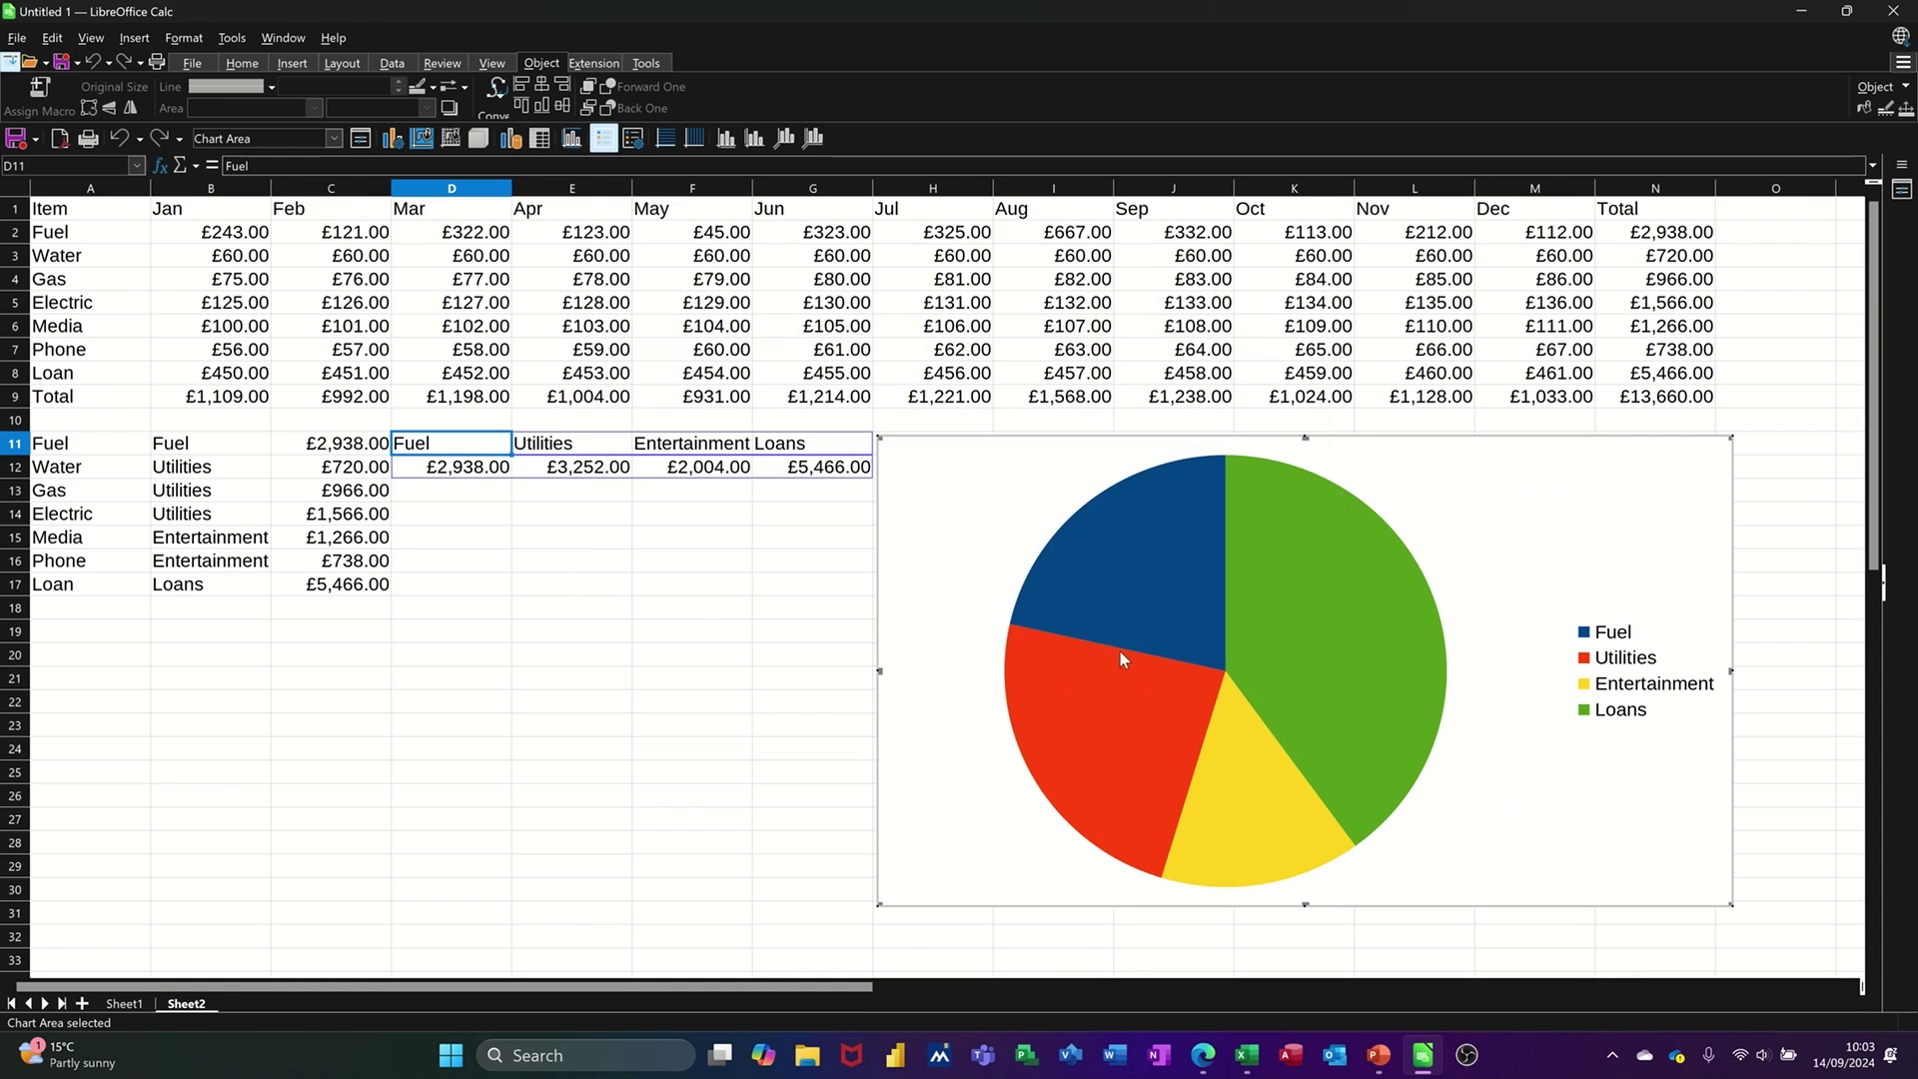
mouse_move(1110, 638)
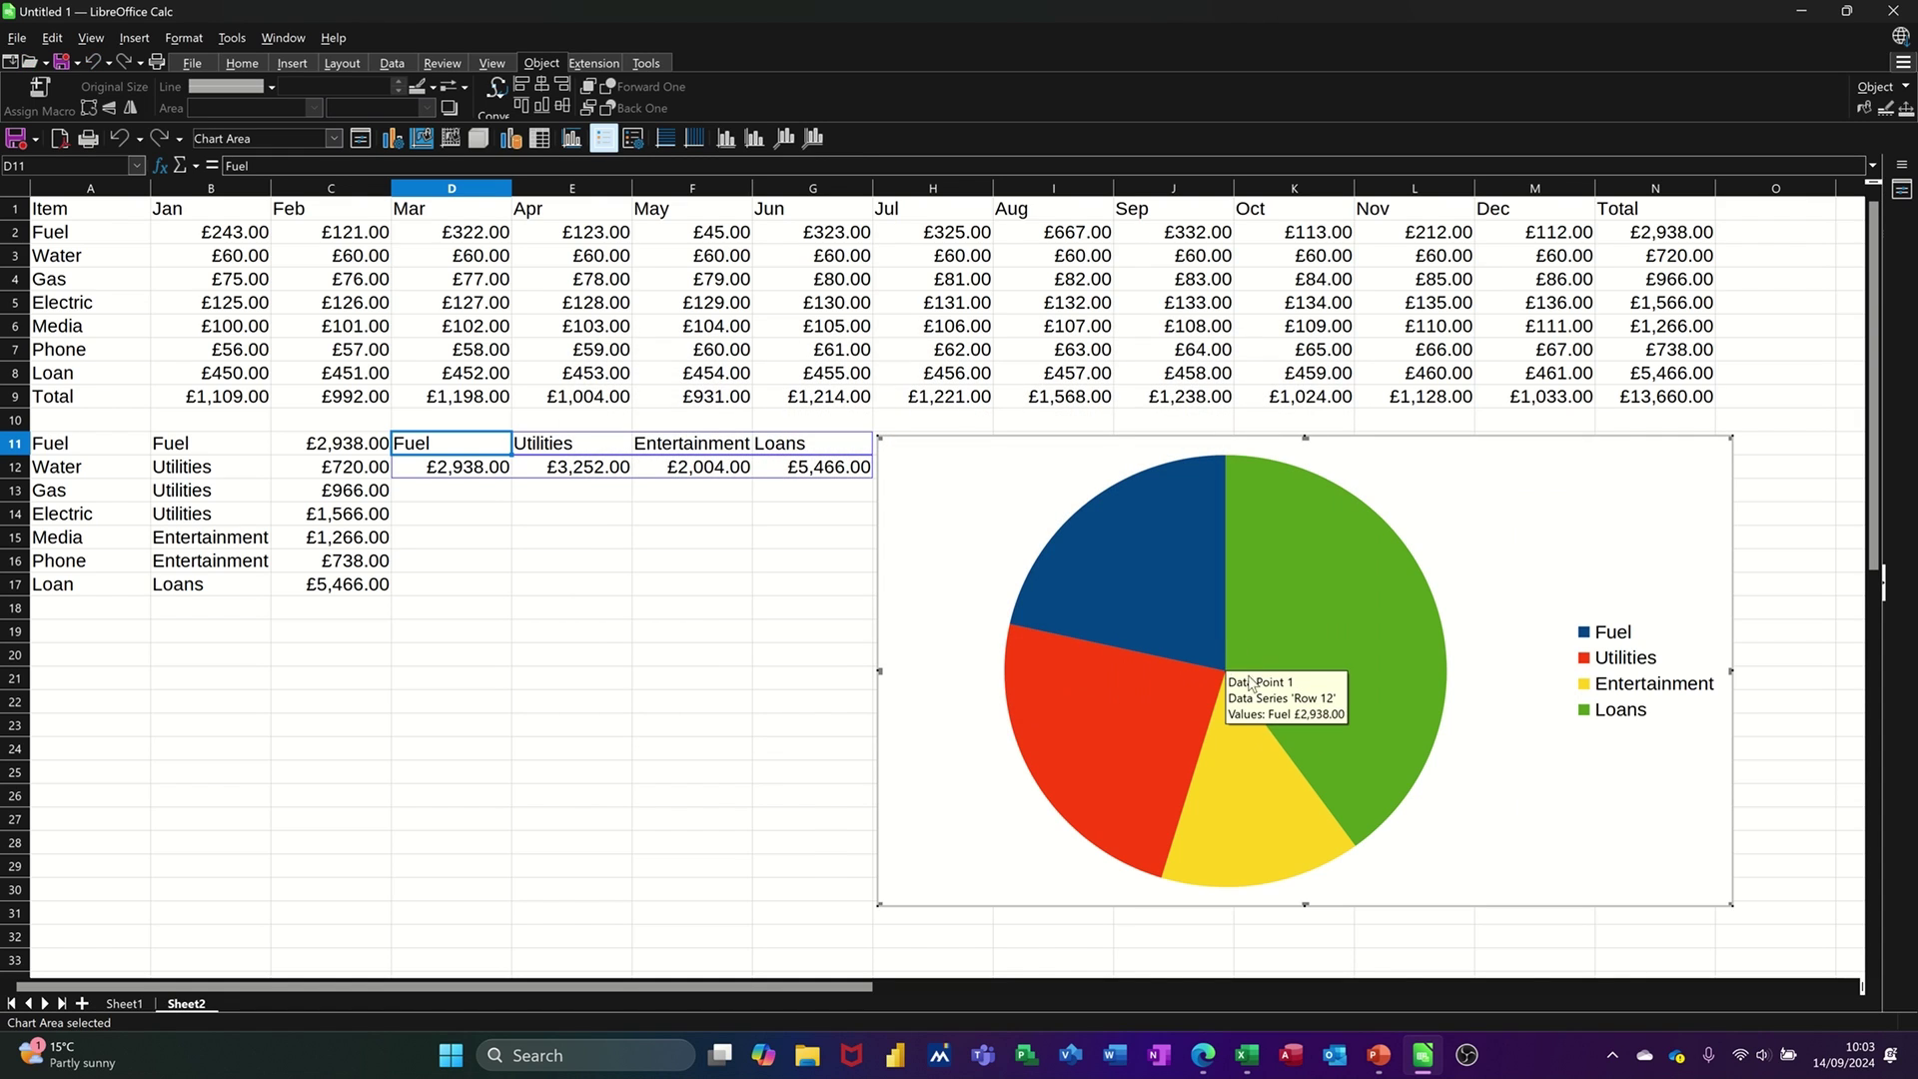
Add pie data labels showing category name and percentage instead of the raw value
right_click(1295, 594)
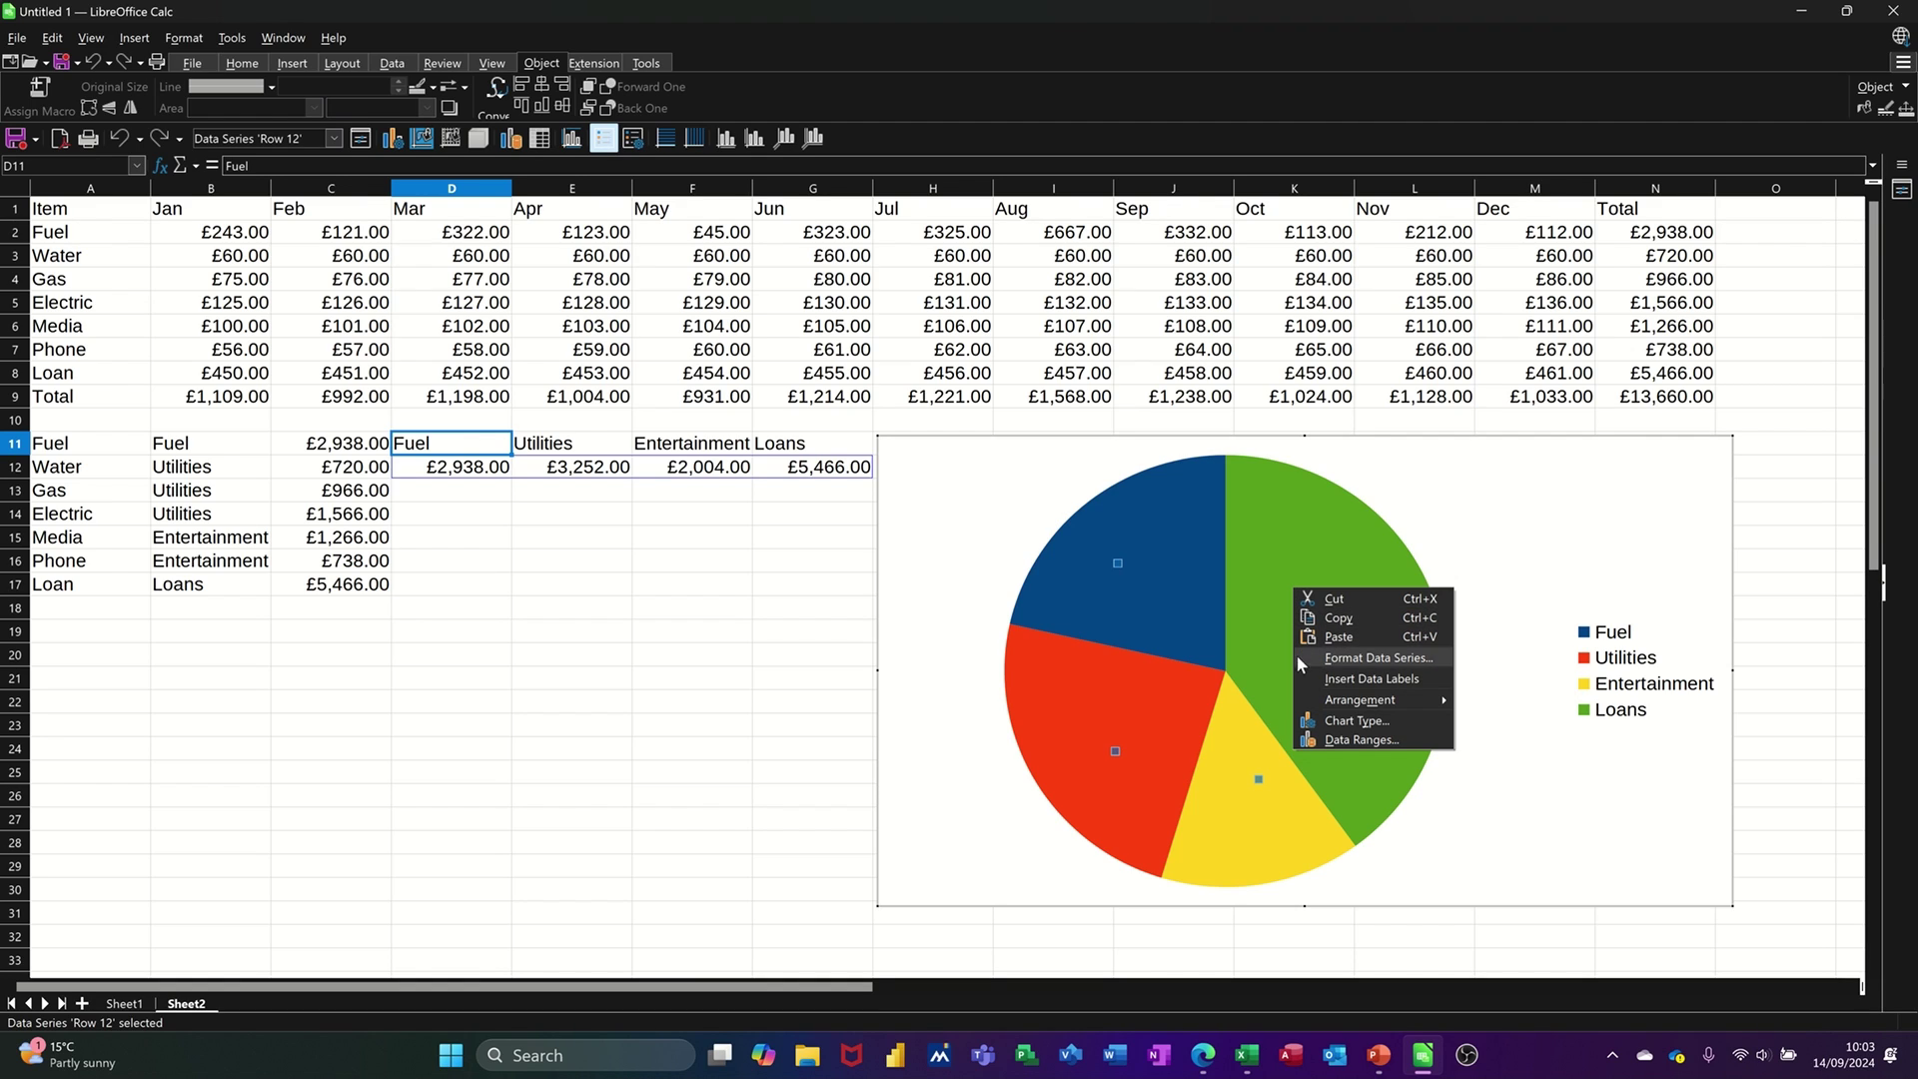
left_click(1345, 680)
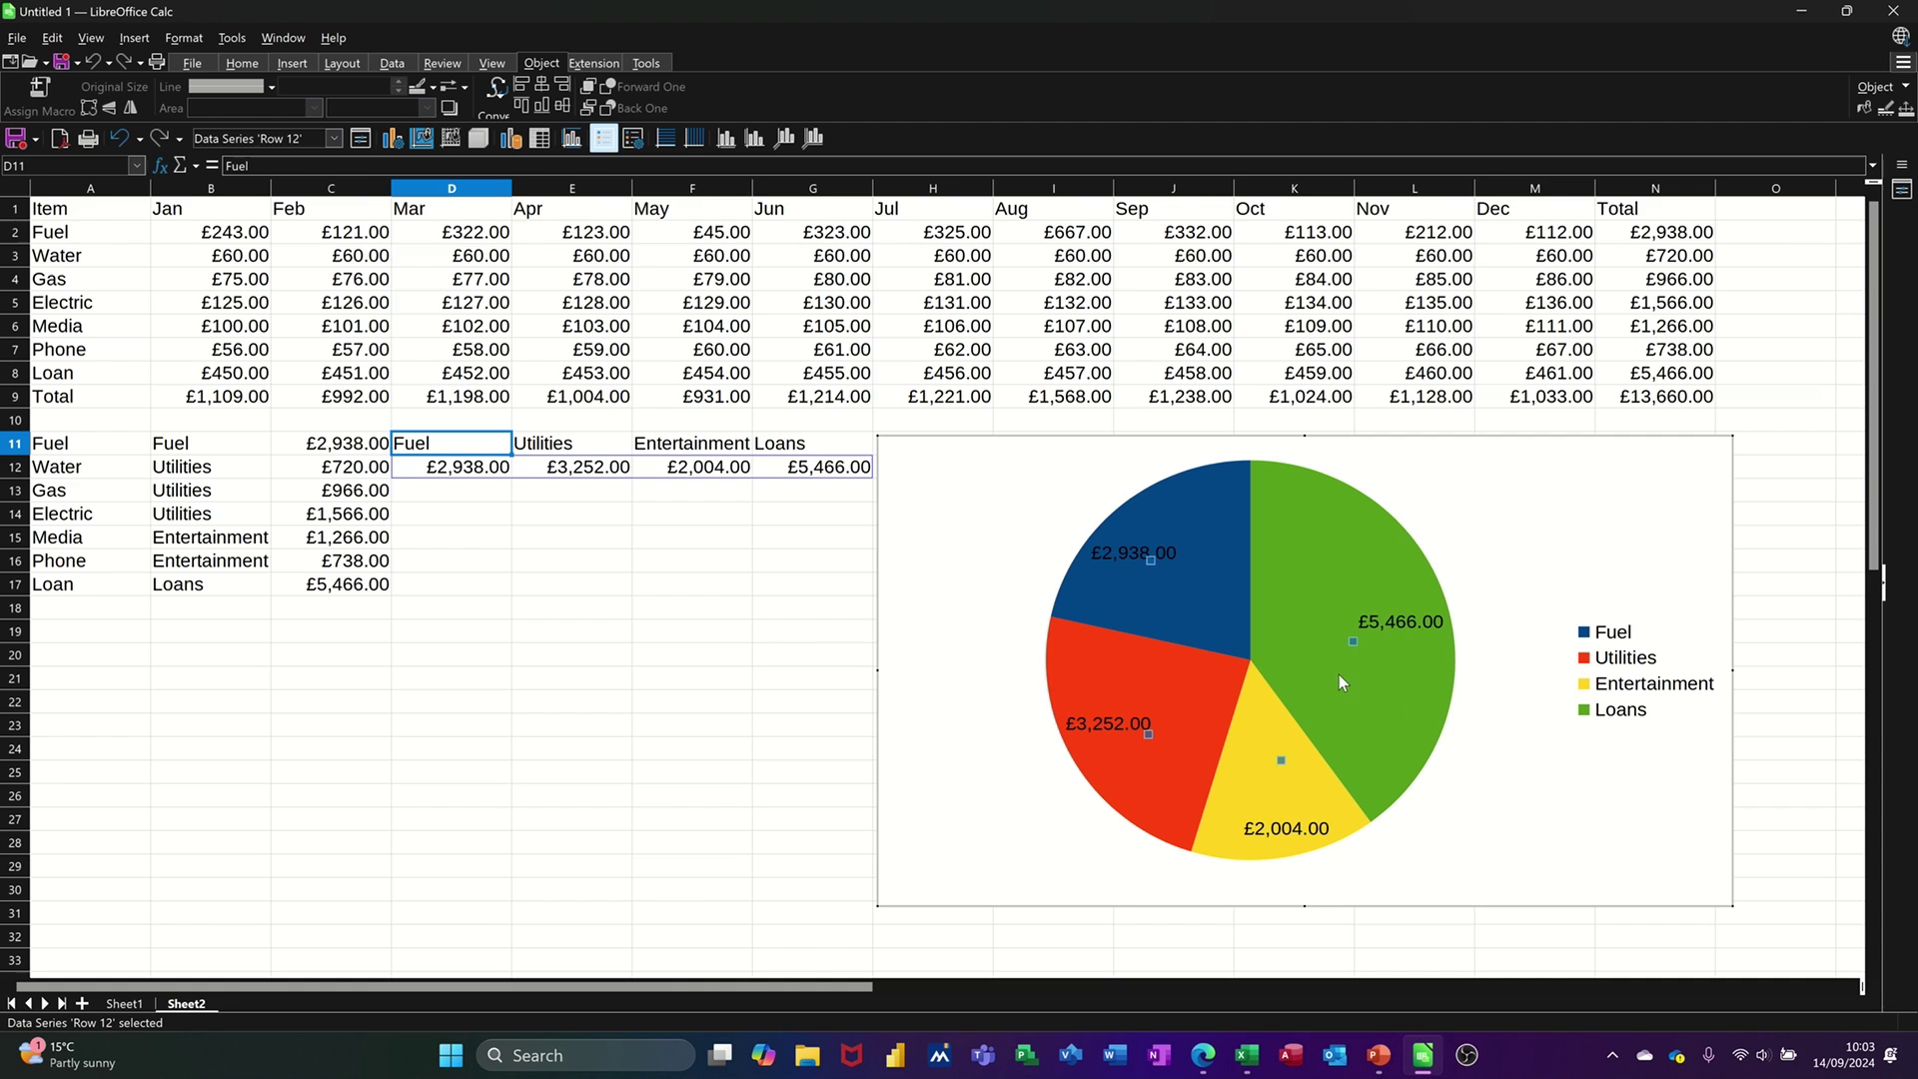
right_click(1391, 622)
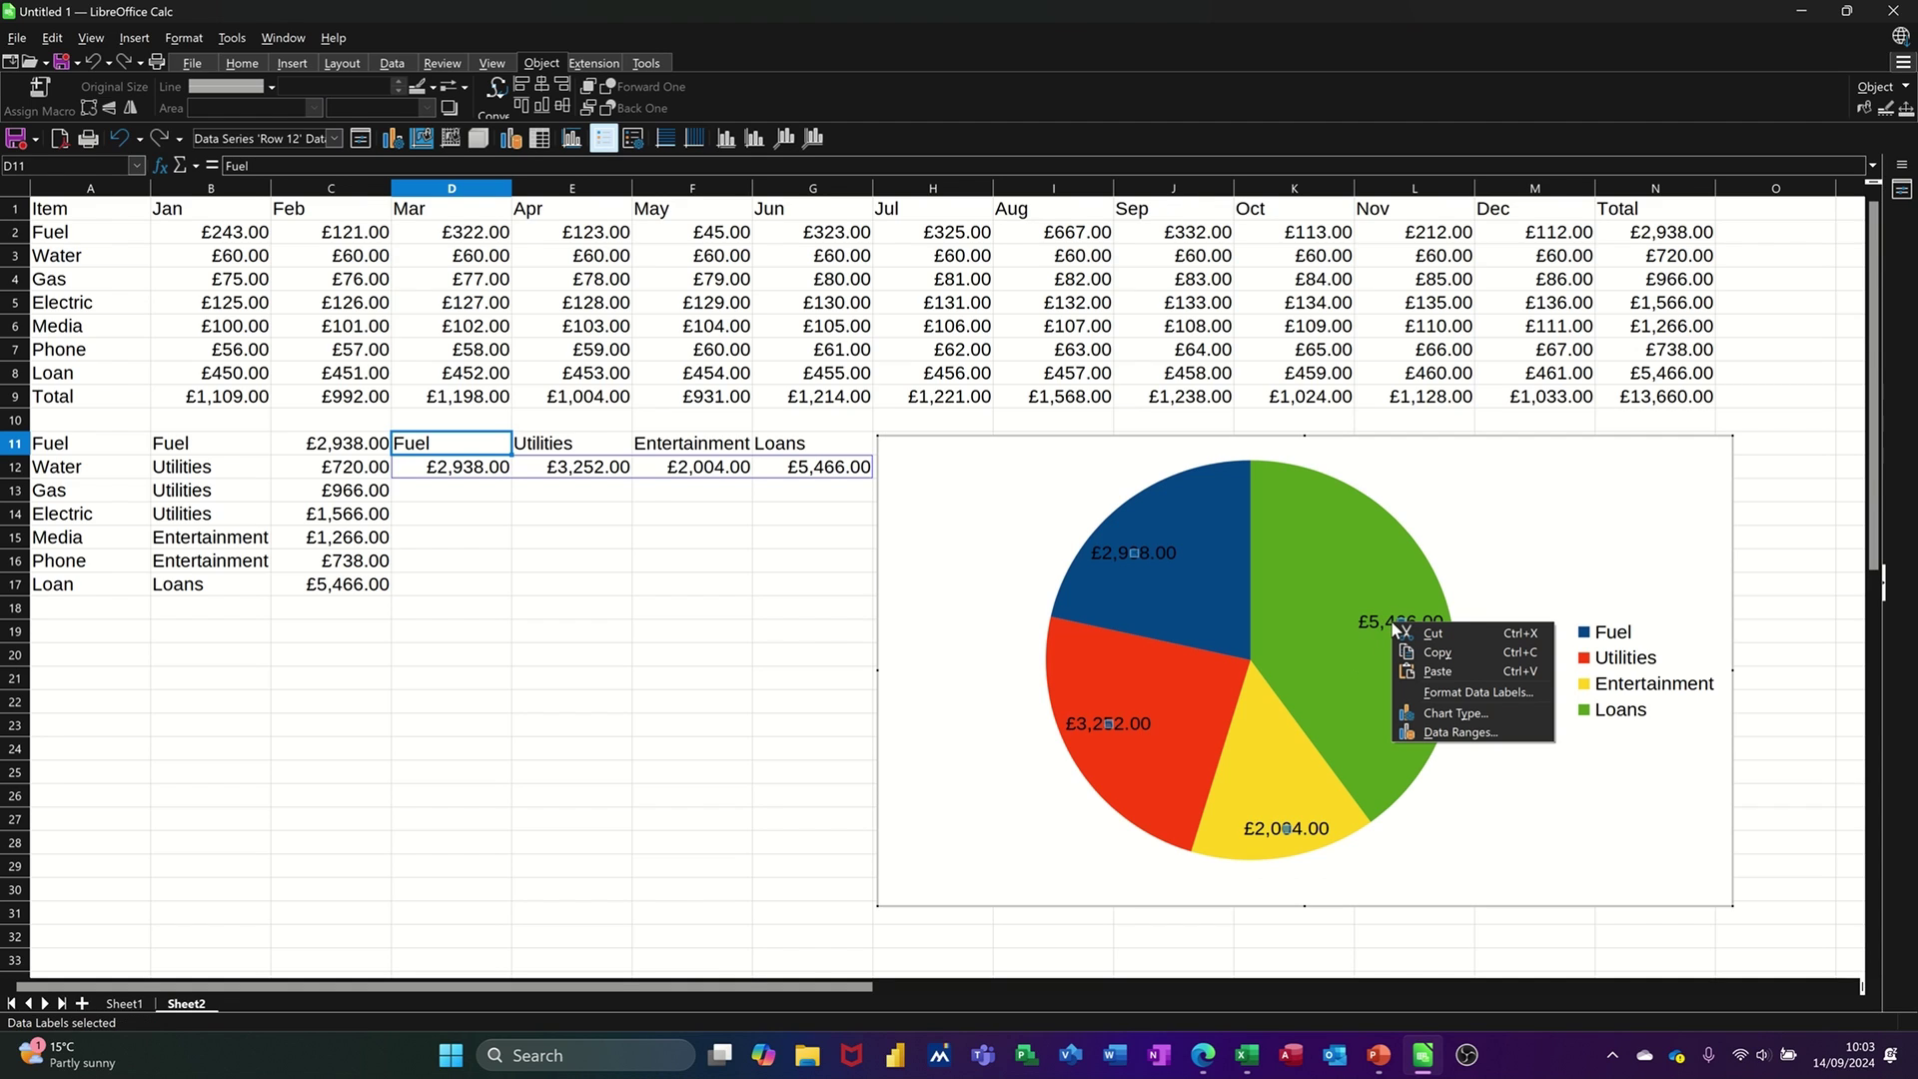
left_click(1430, 695)
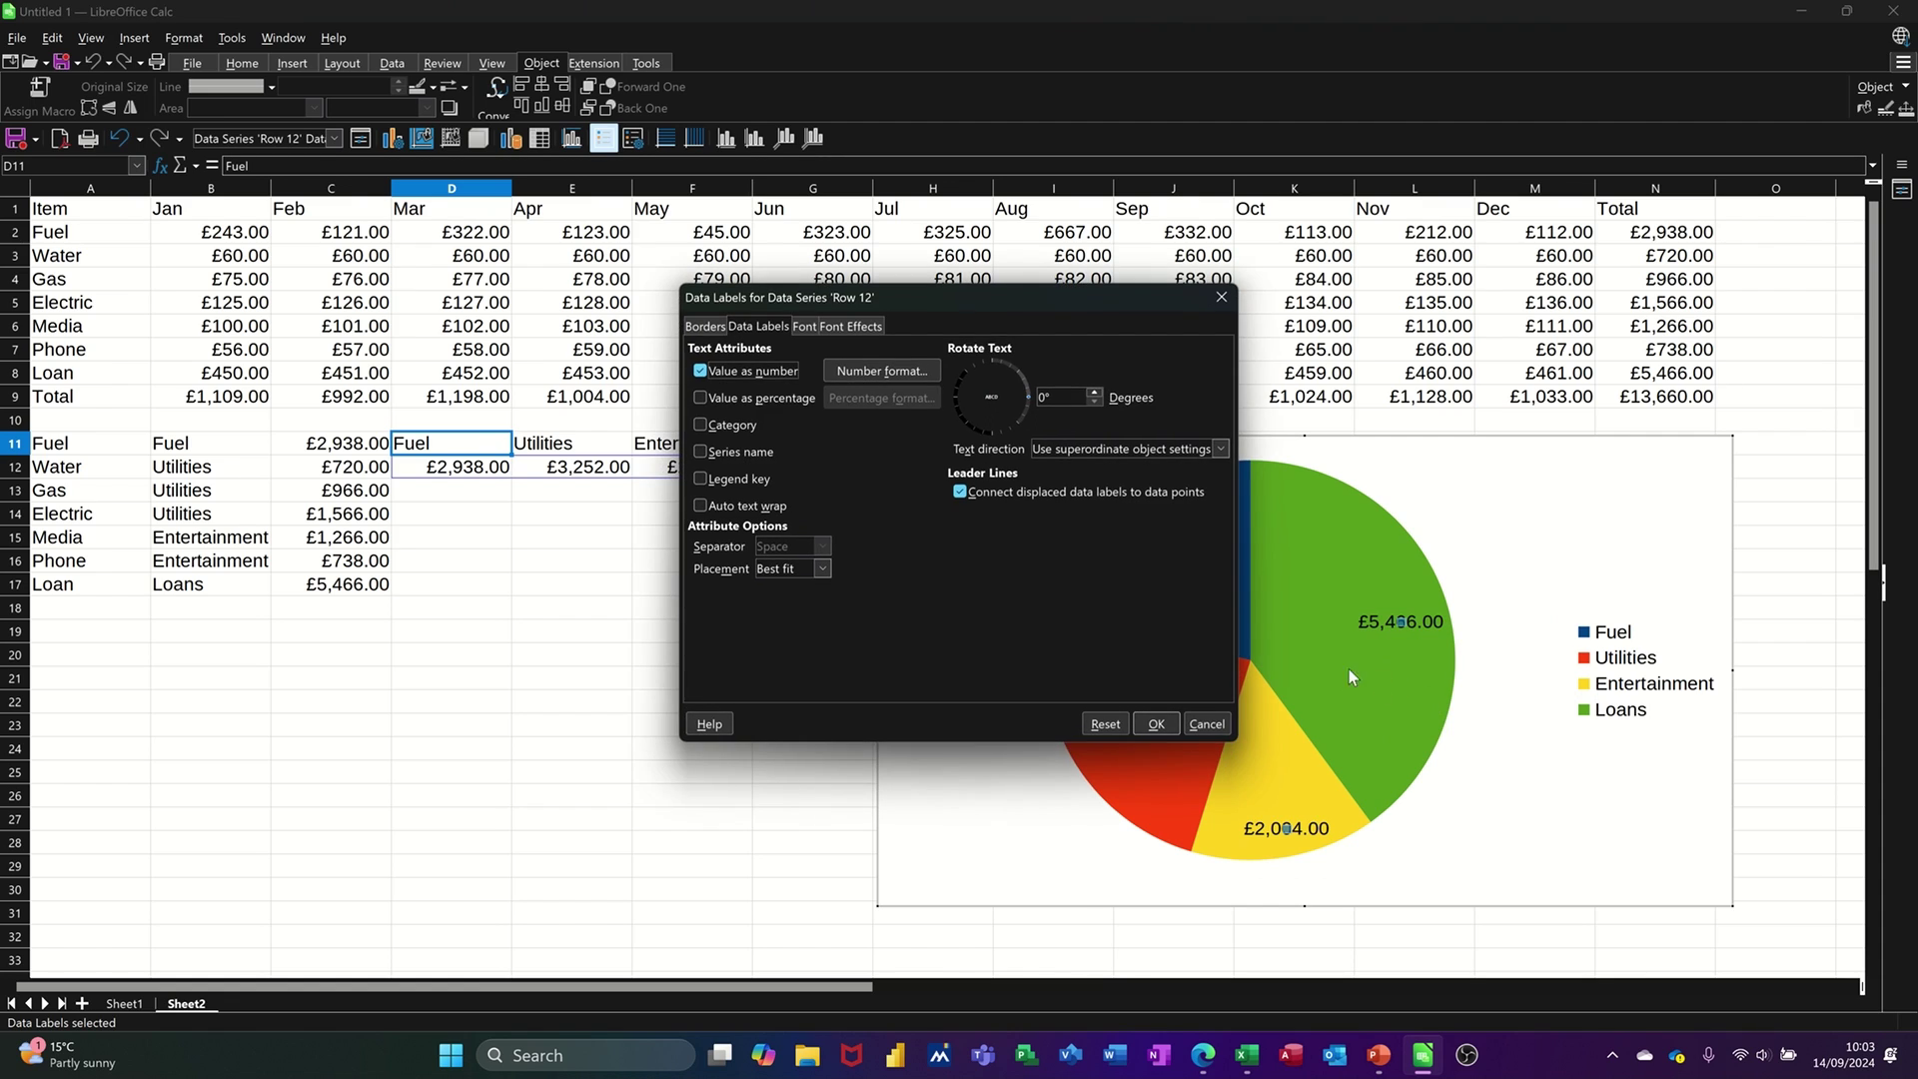
left_click(701, 372)
left_click(698, 400)
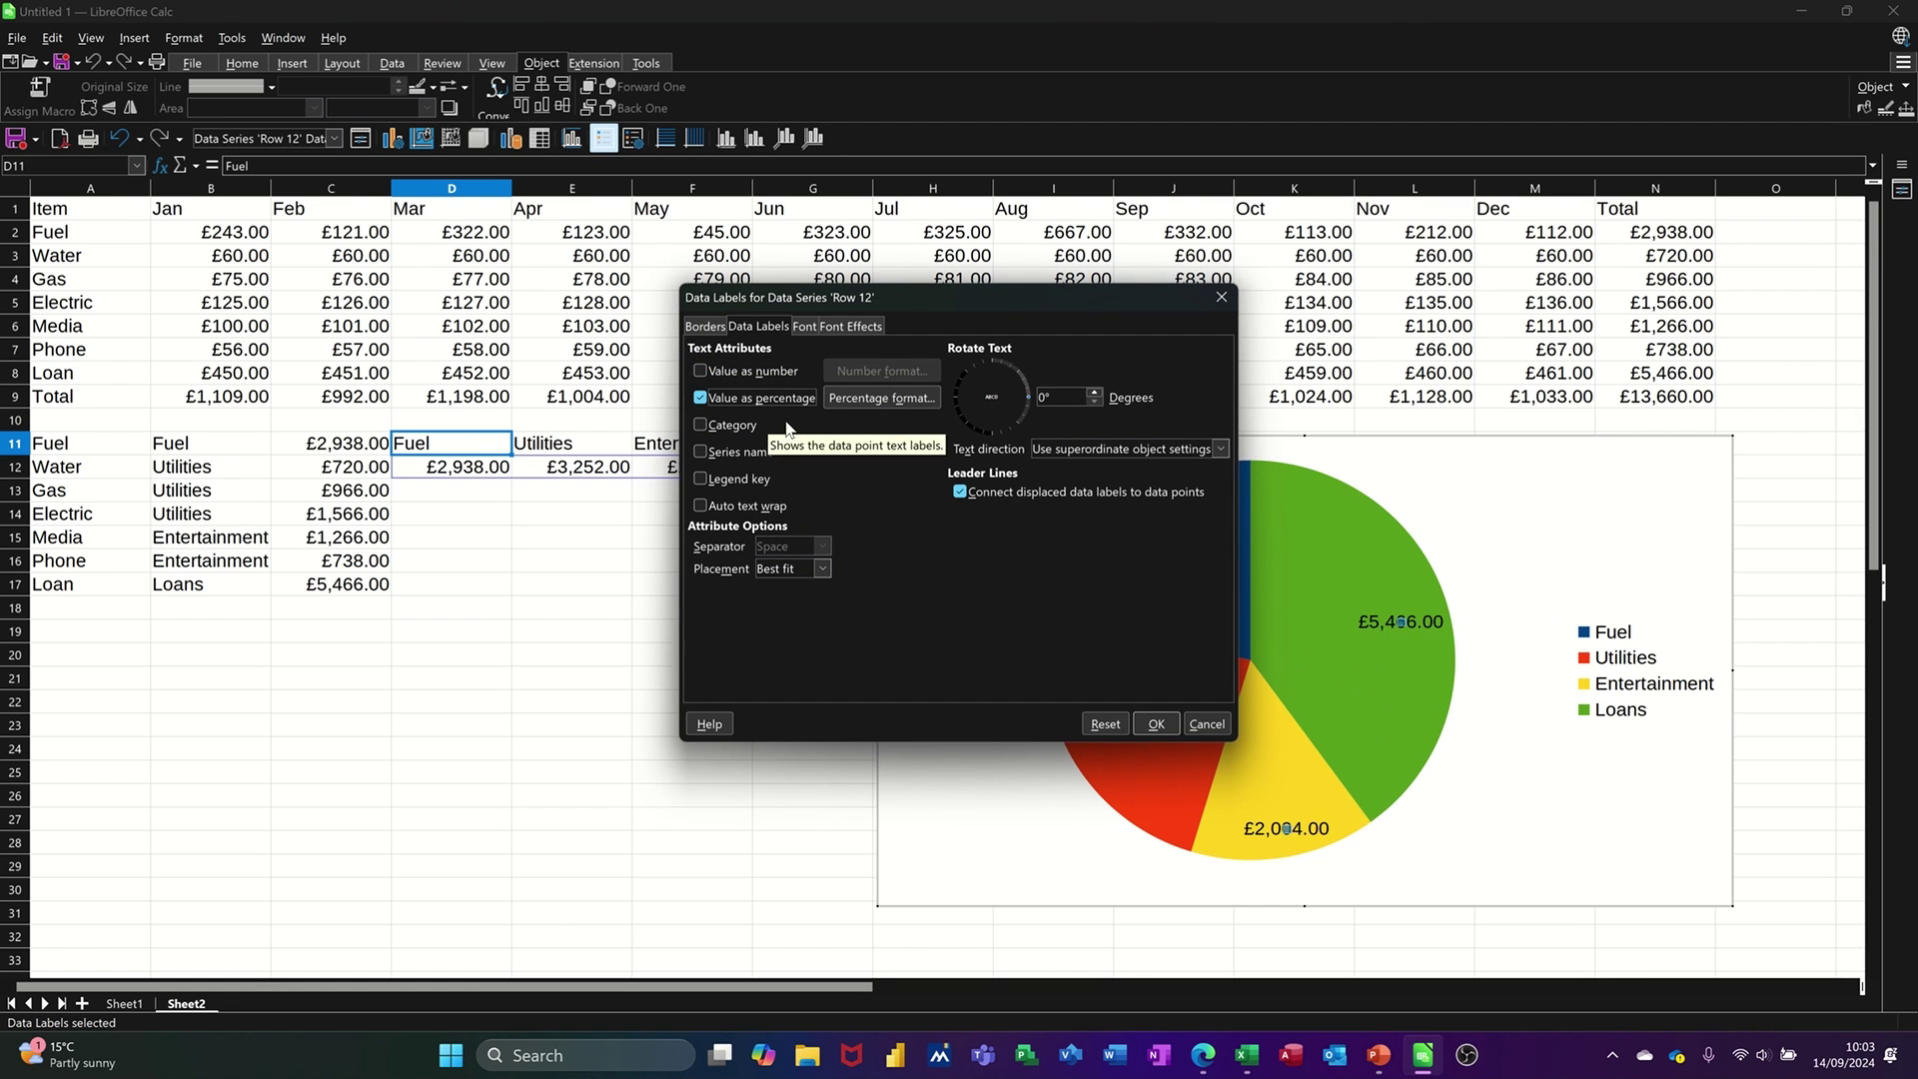
left_click(700, 426)
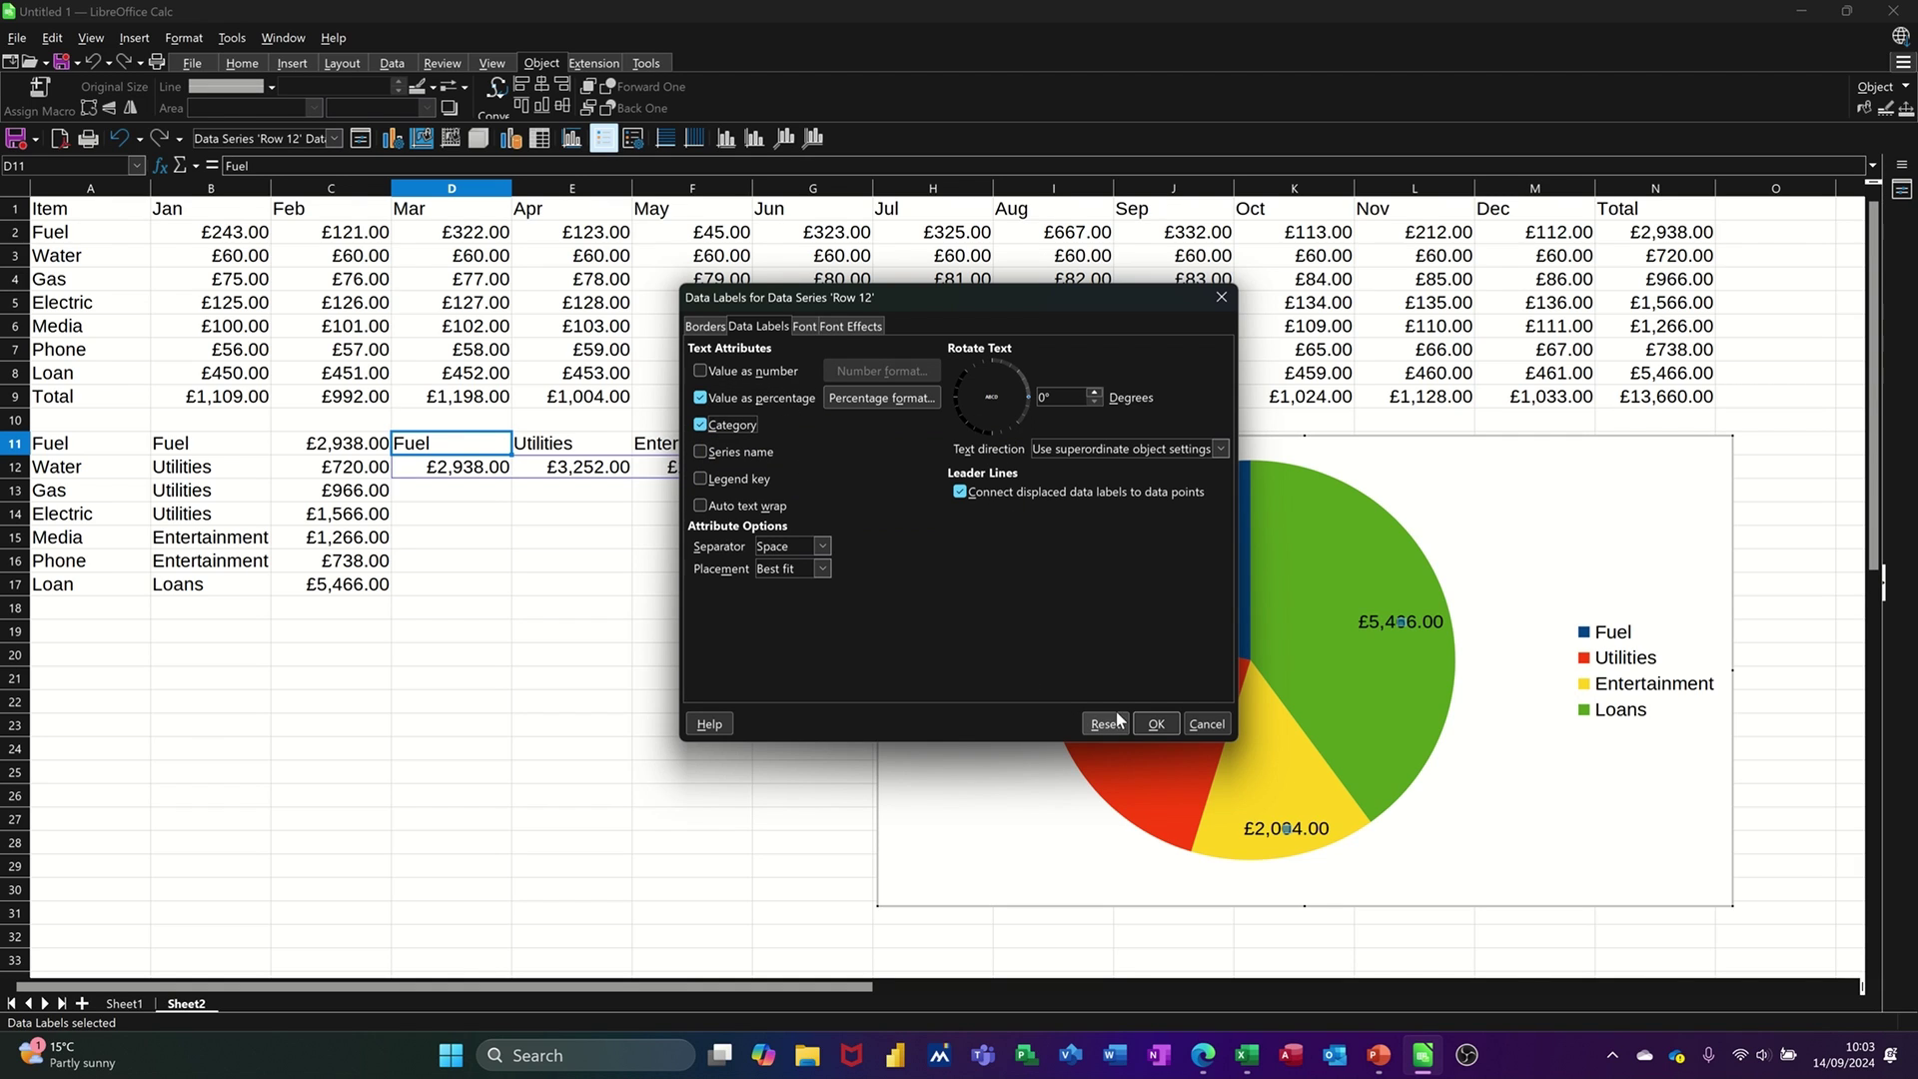
left_click(1151, 725)
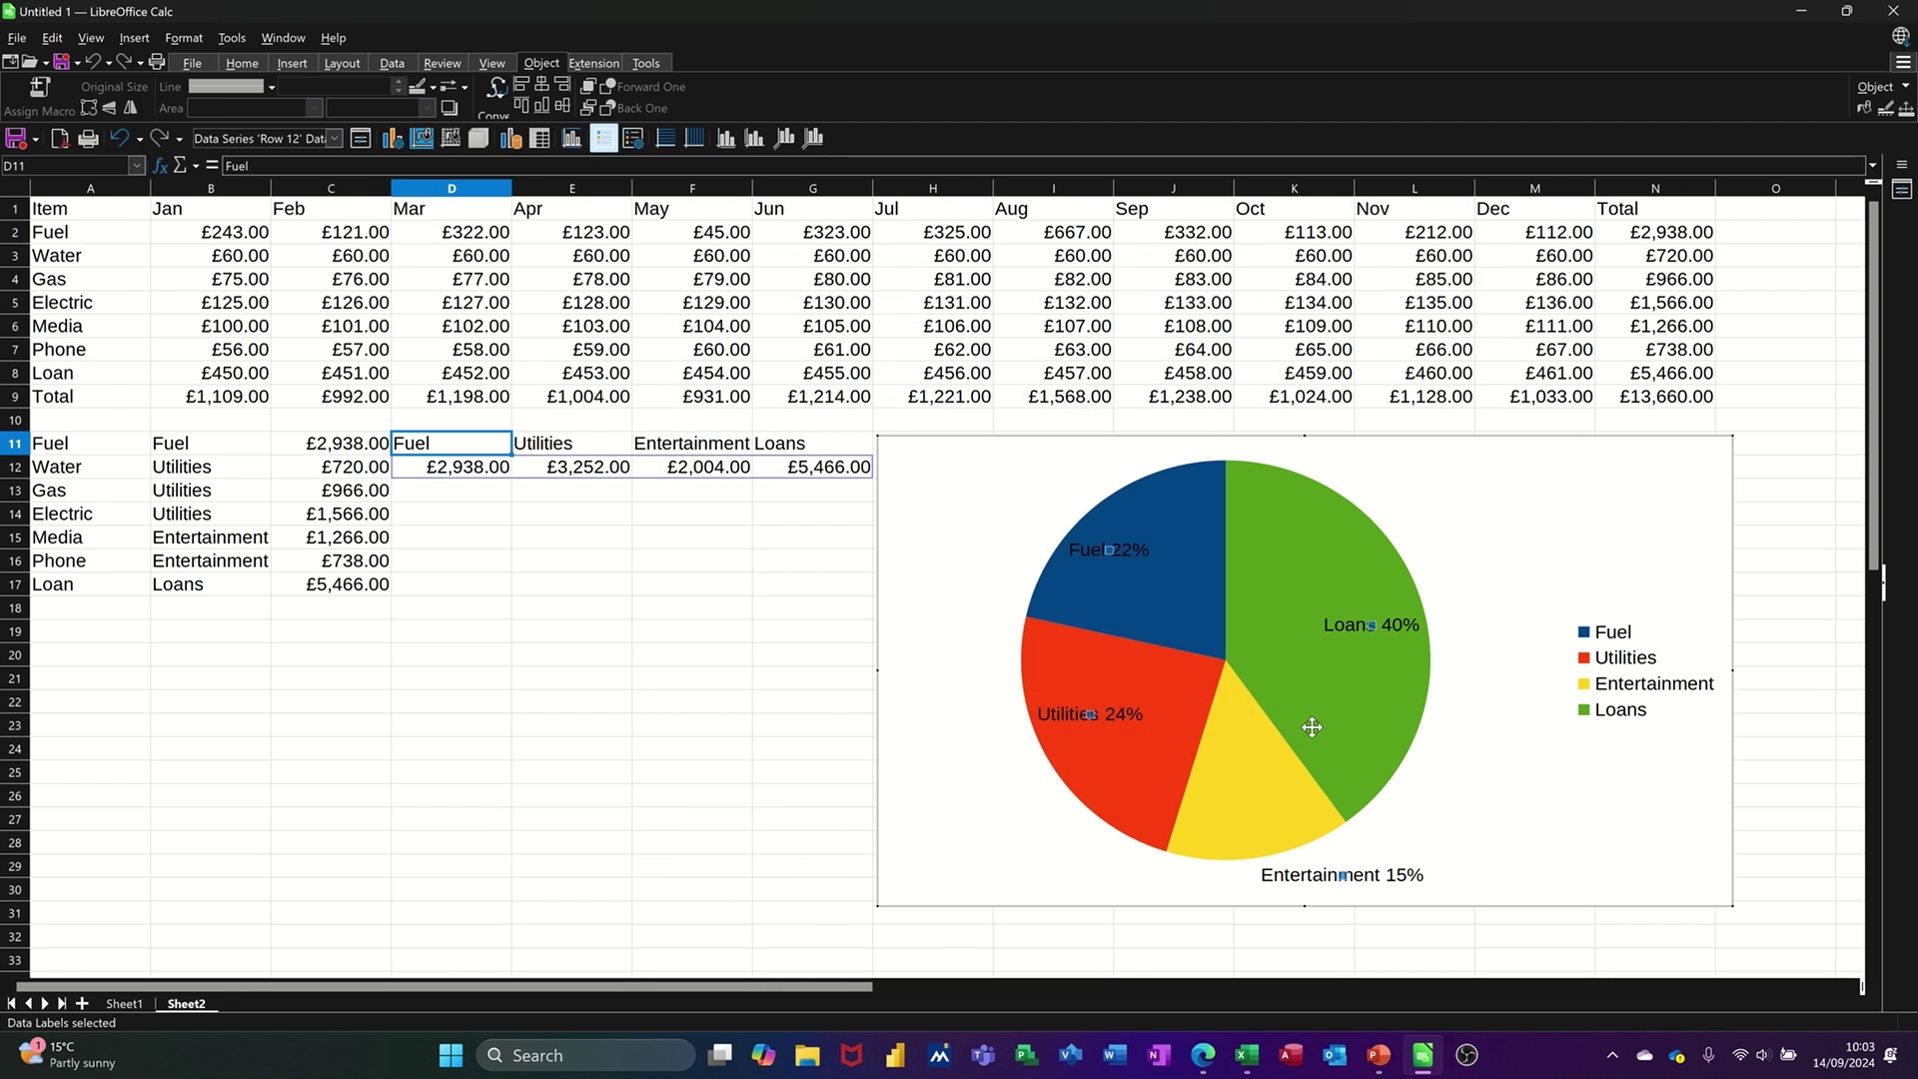
Delete the chart legend and shrink the chart to sit below the category totals
left_click(1638, 699)
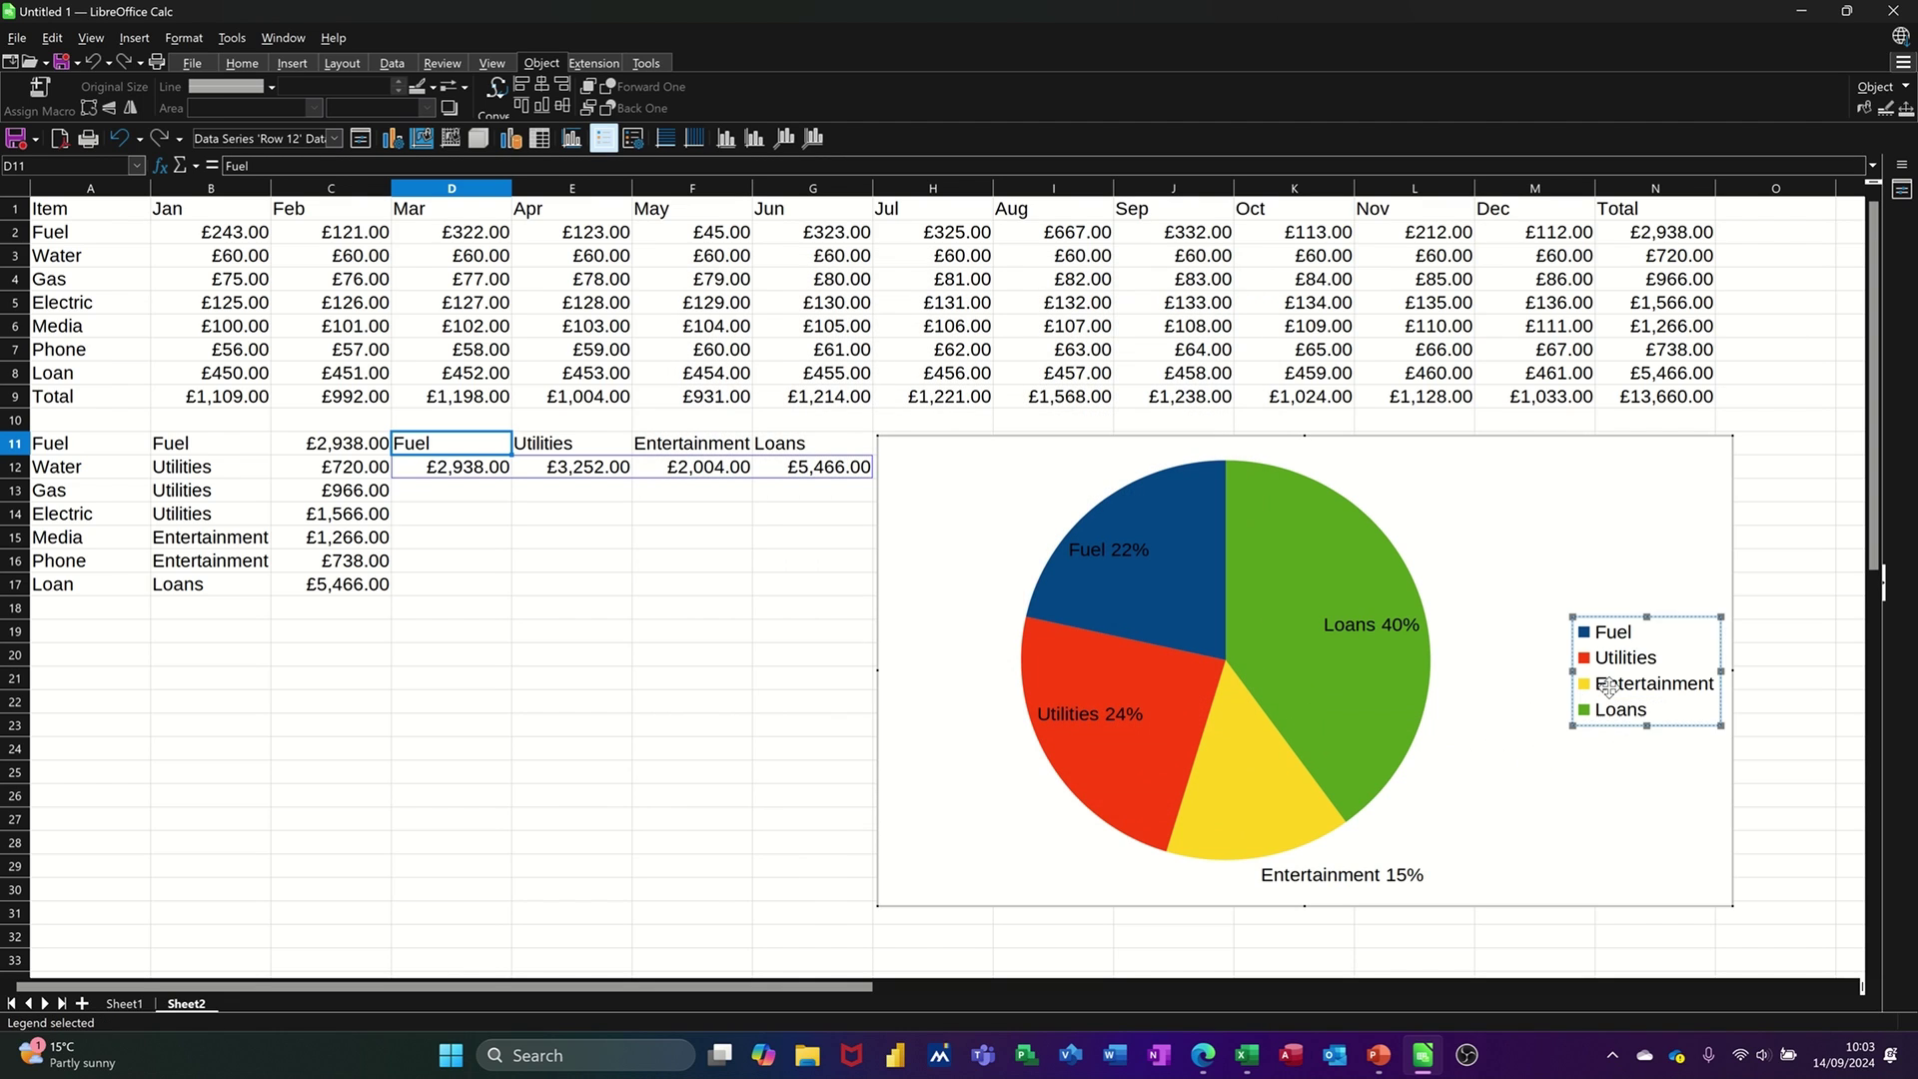
key("Delete")
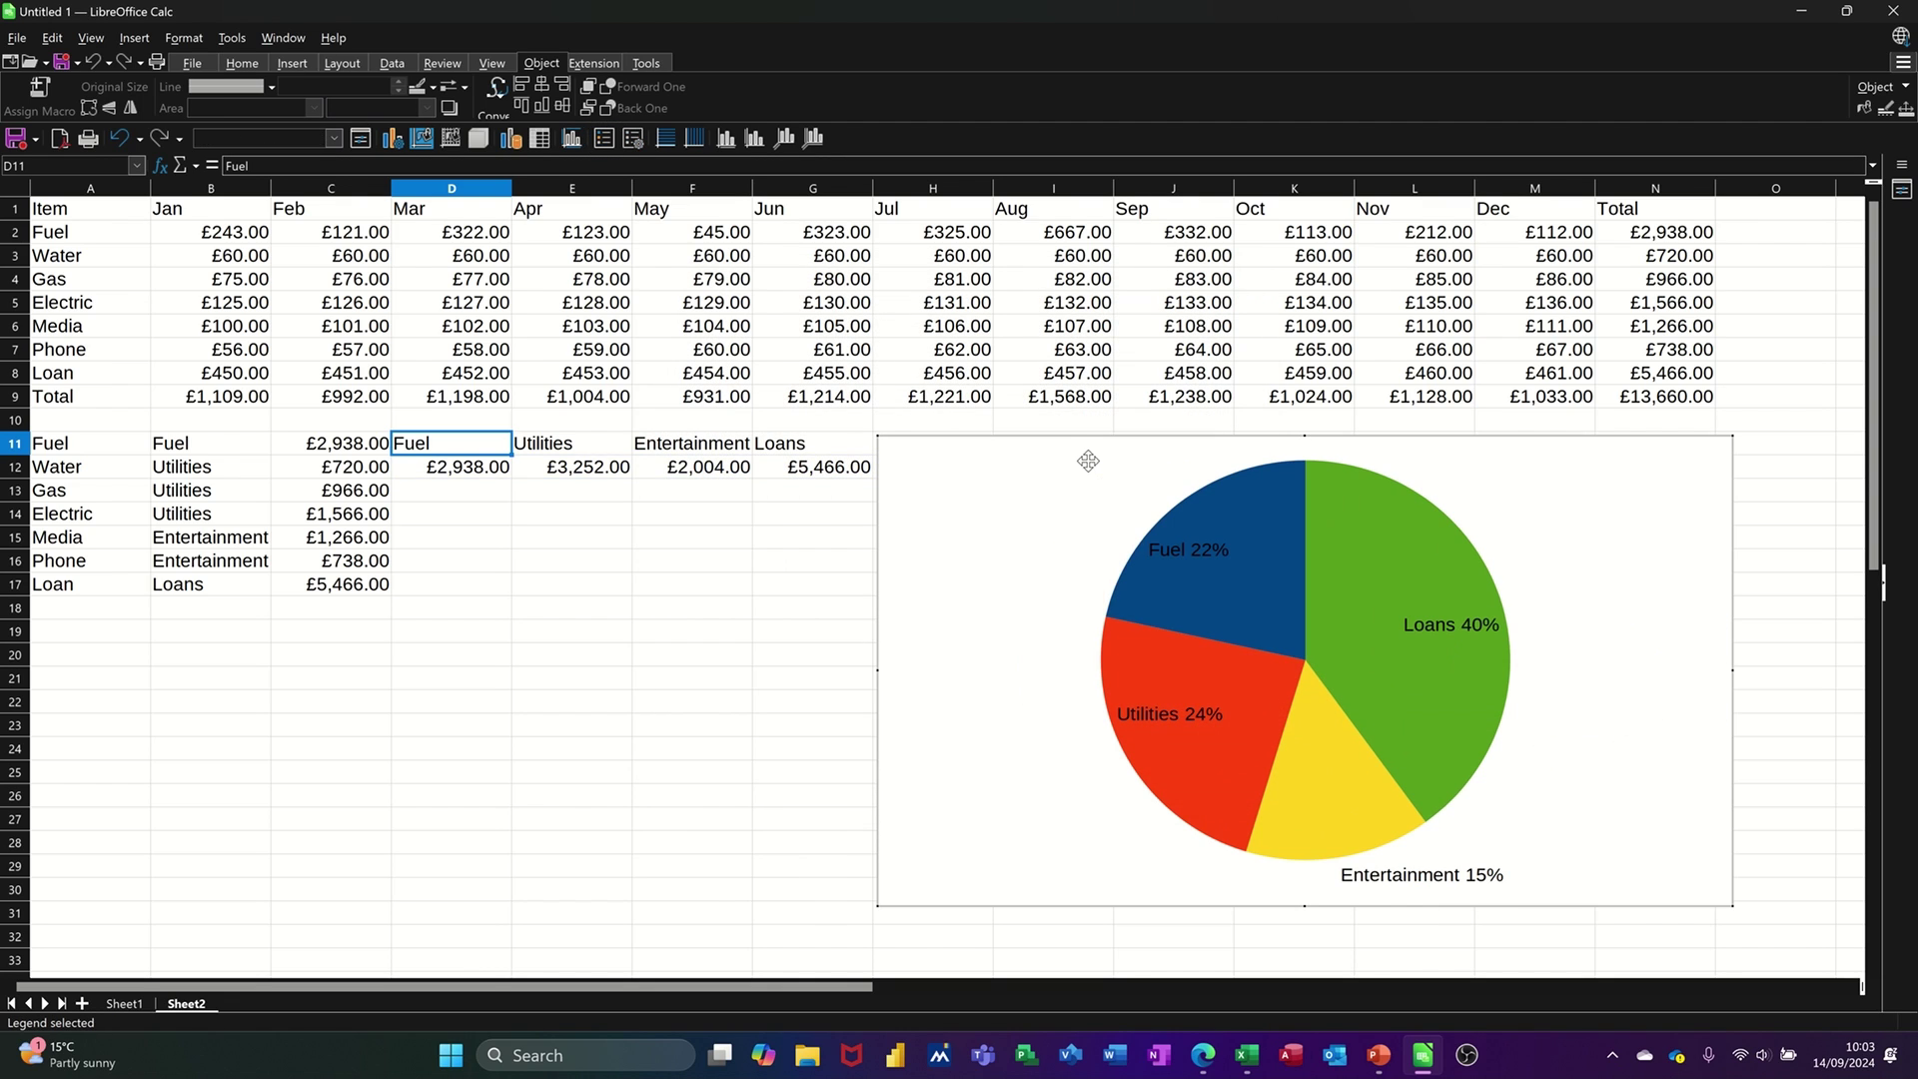
left_click(769, 571)
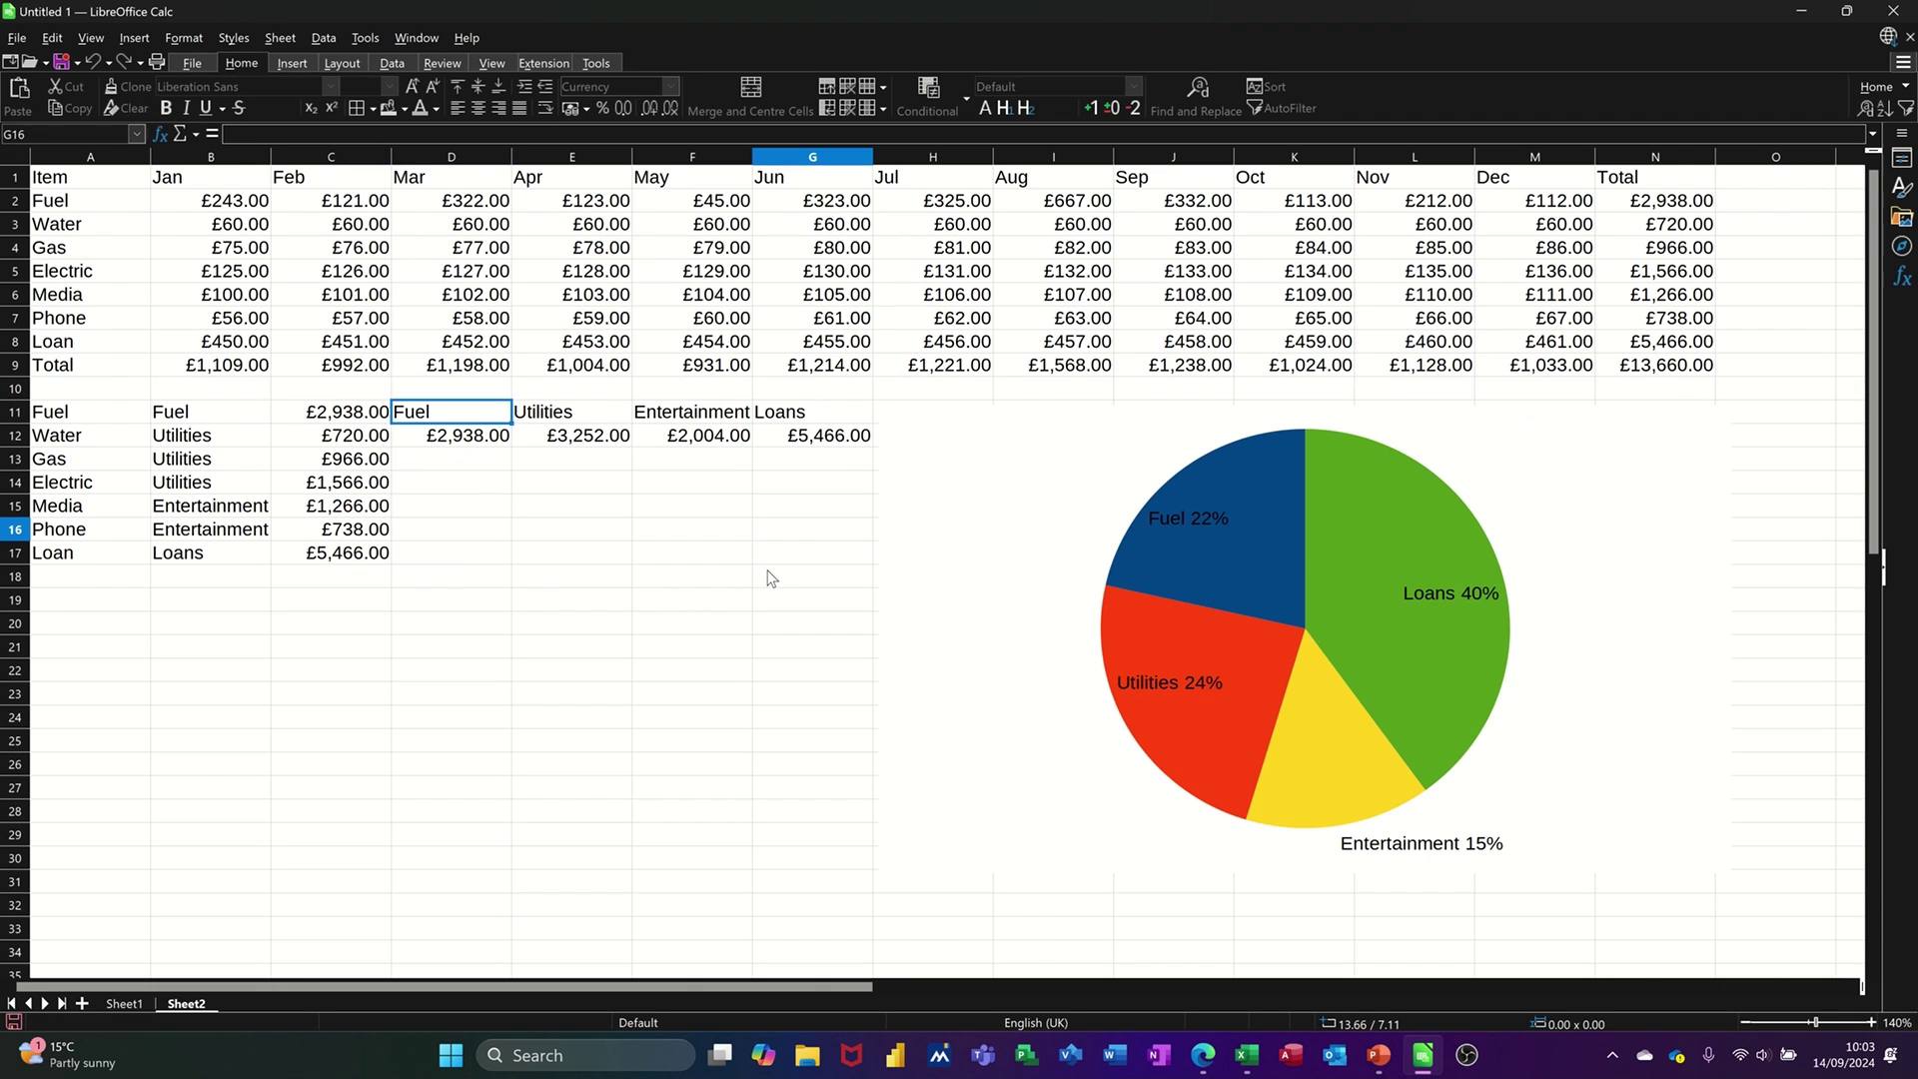
left_click(904, 505)
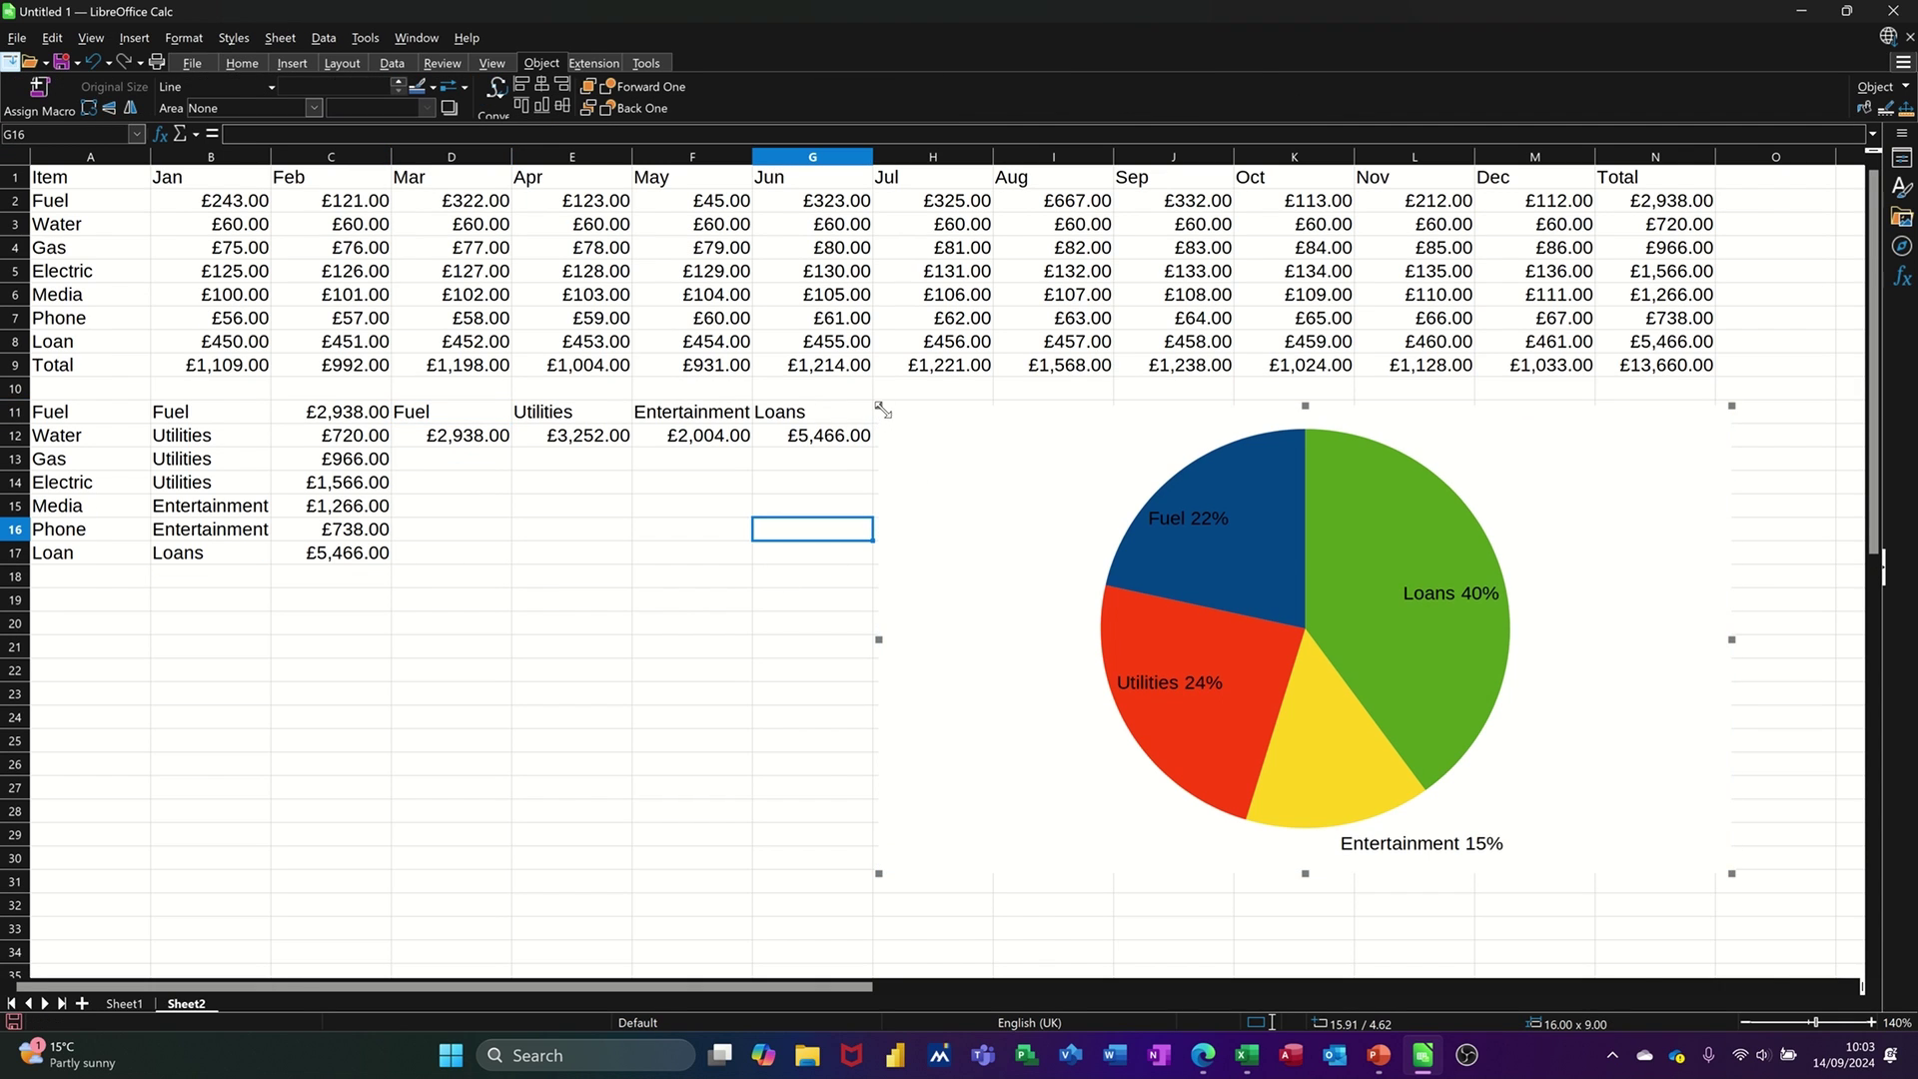
left_click_drag(883, 410, 461, 507)
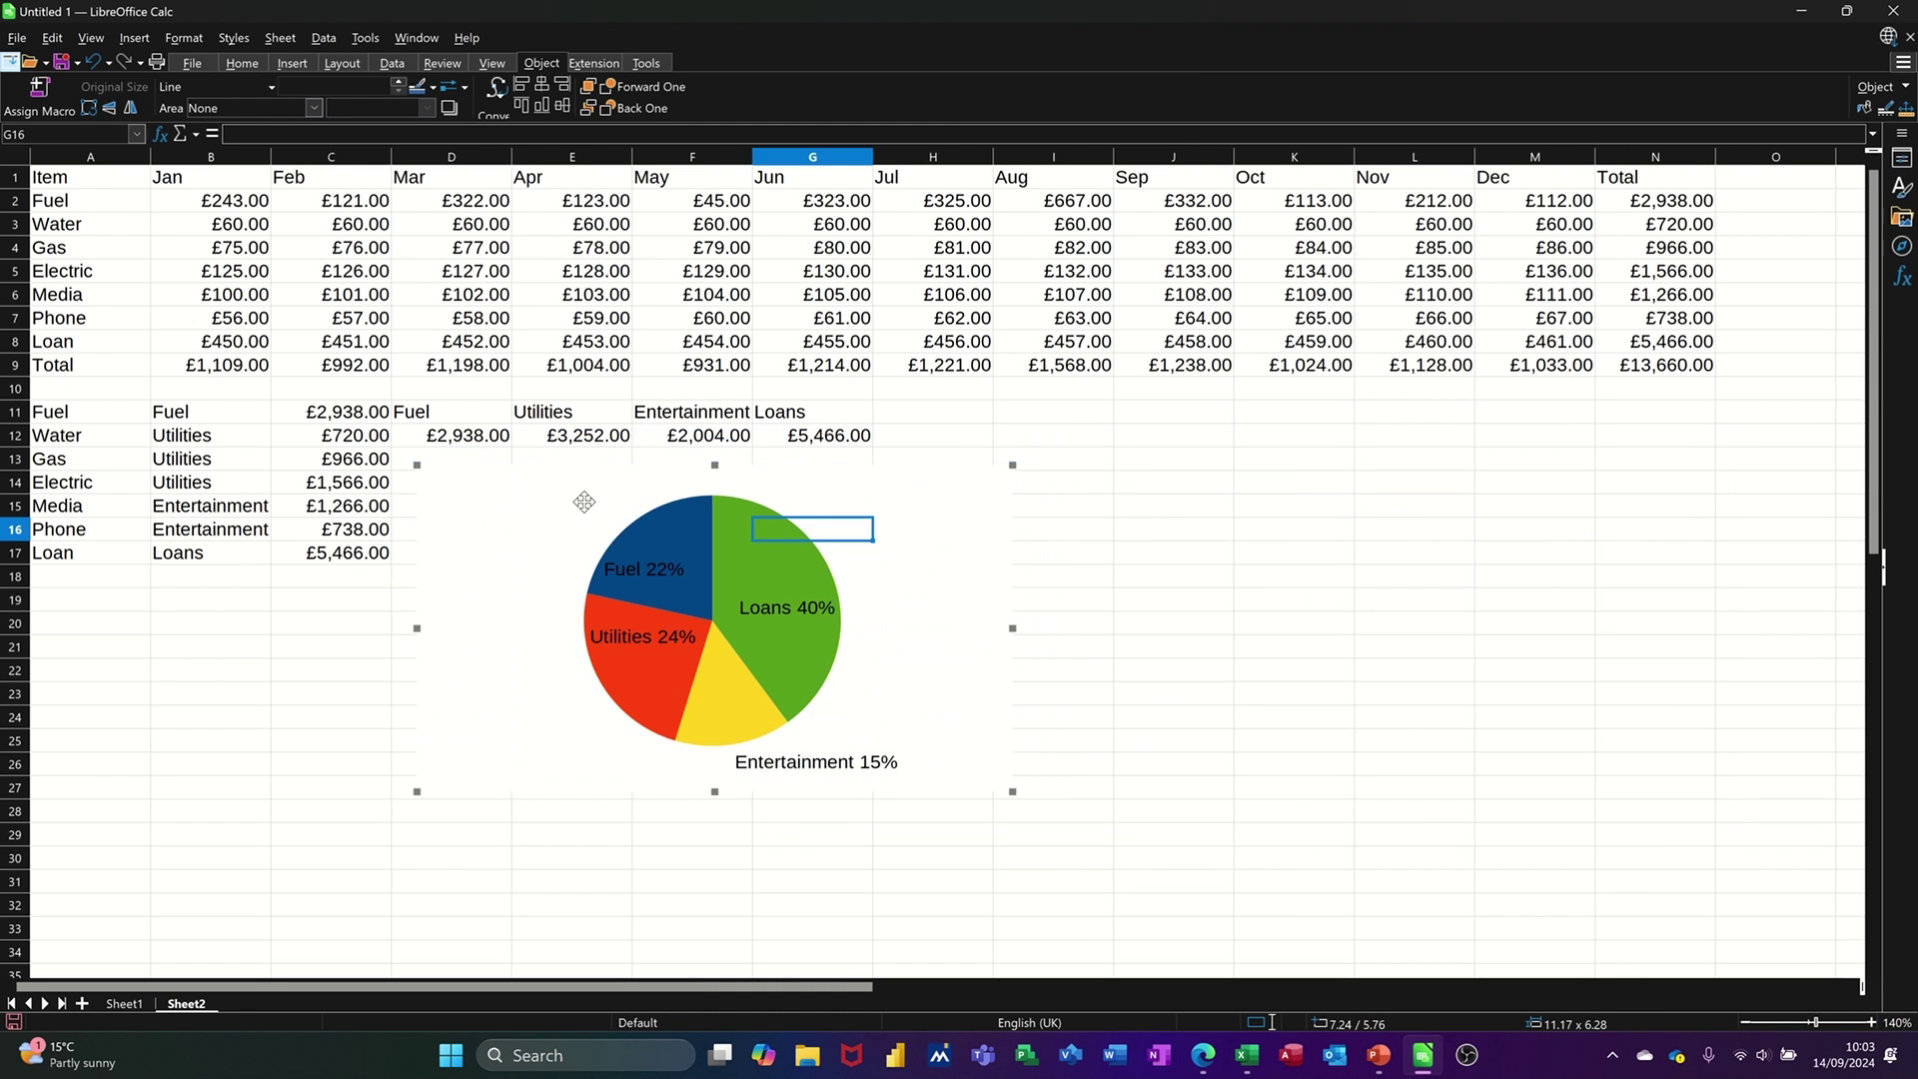
left_click(1139, 489)
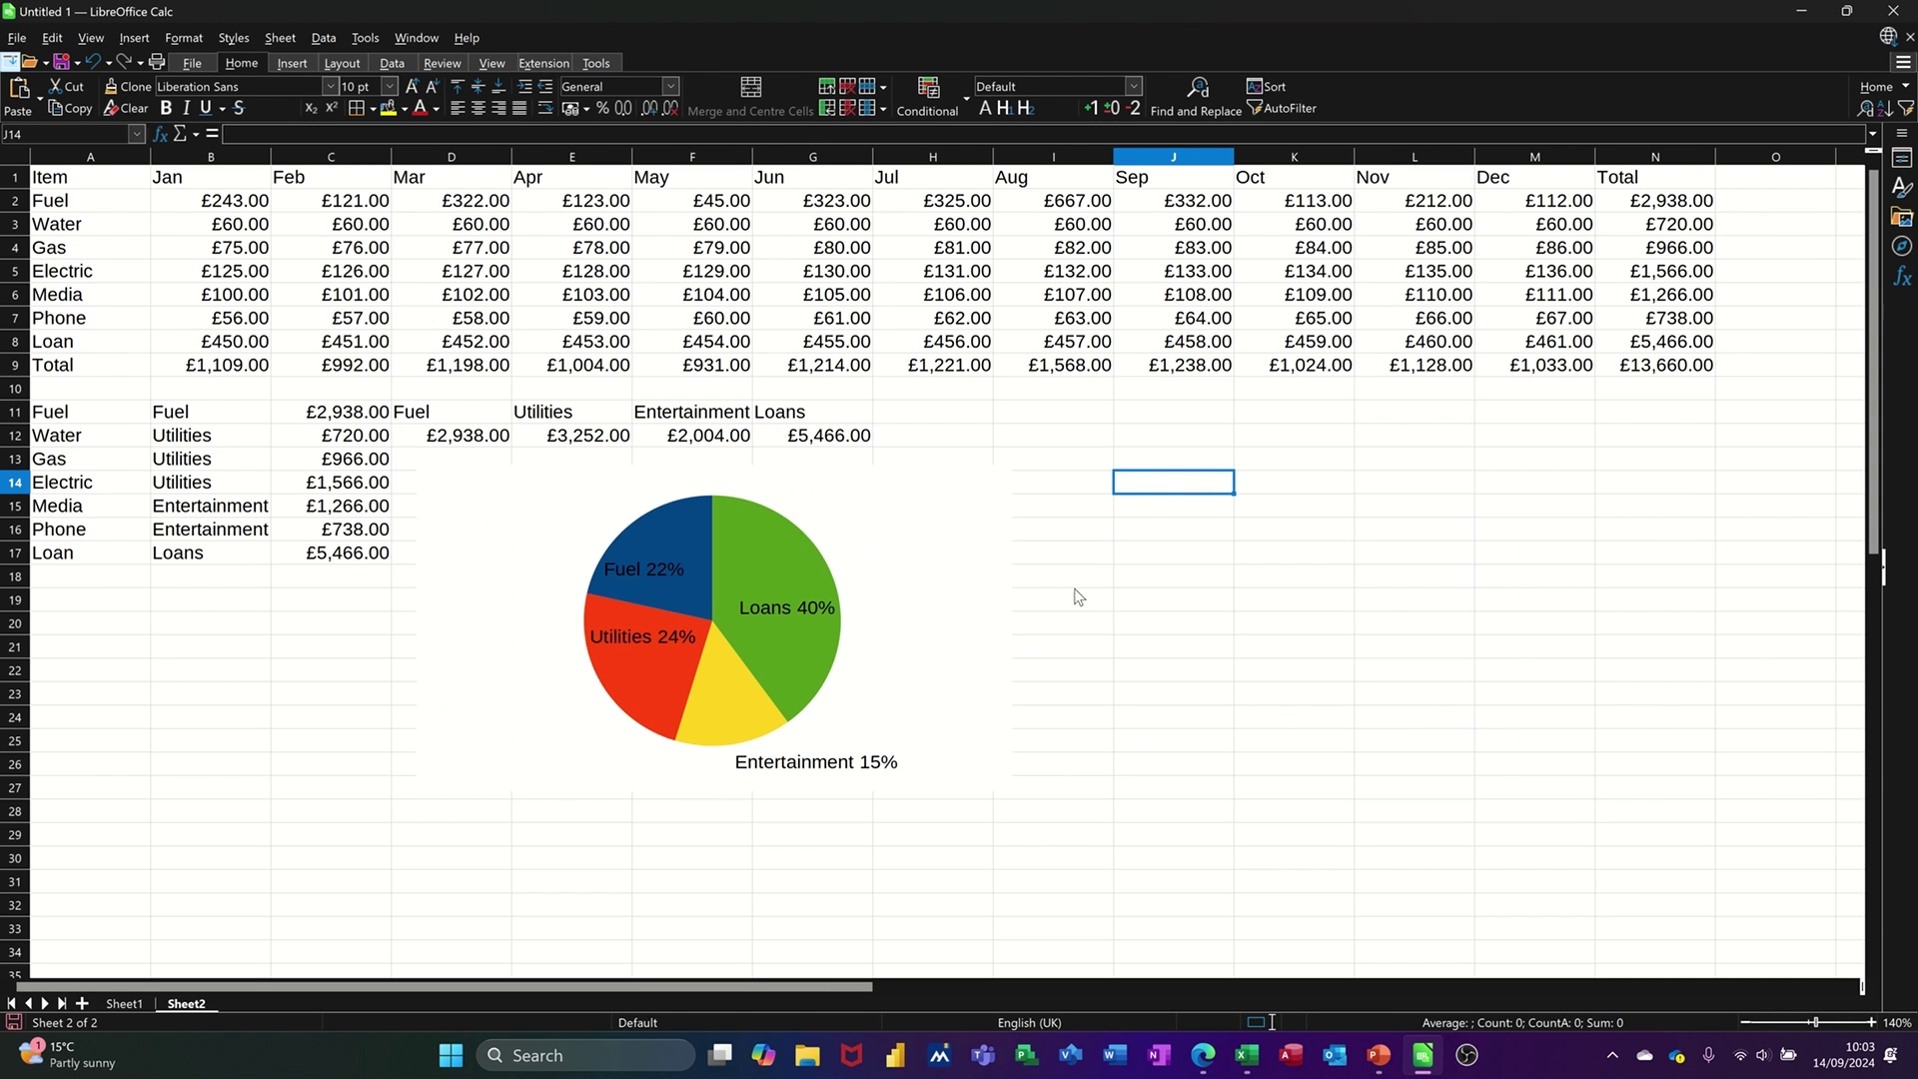